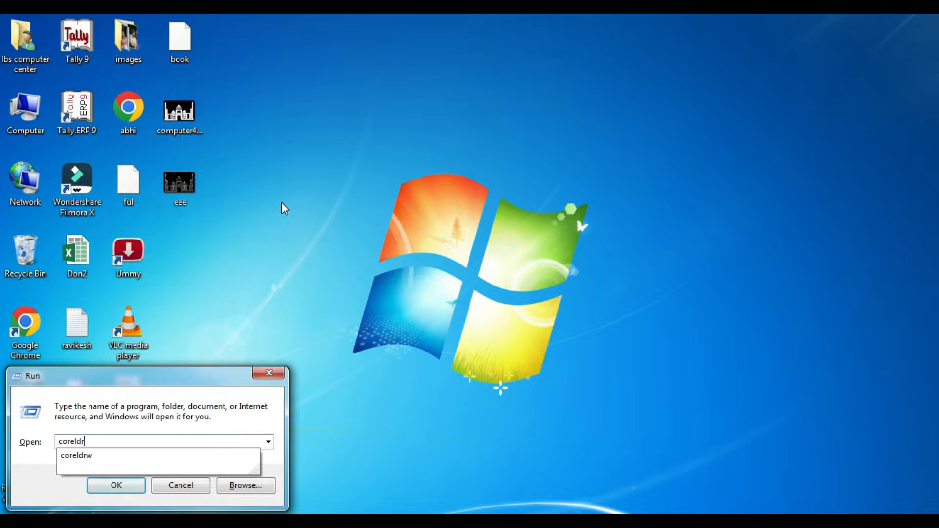
# Launch CorelDRAW with the run command coreldrw and accept opening the auto-backup file
pyautogui.write('w')
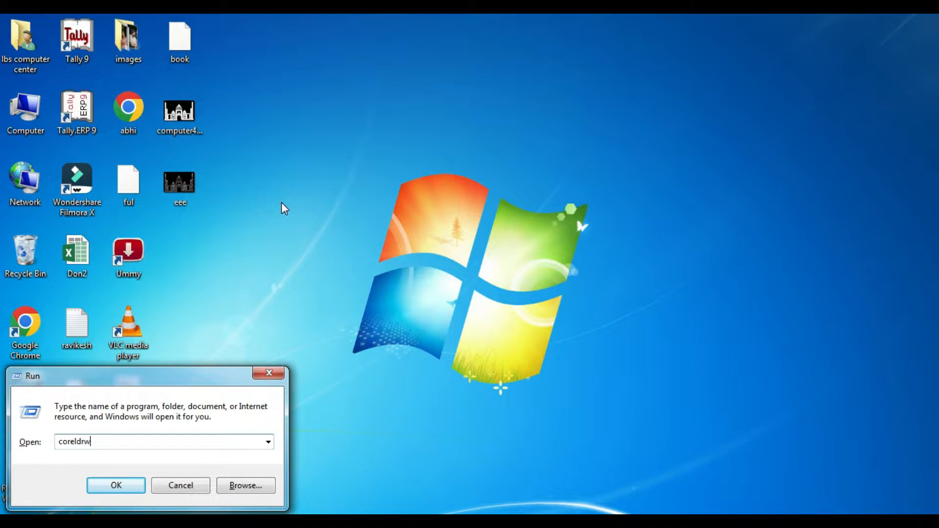
pyautogui.click(118, 485)
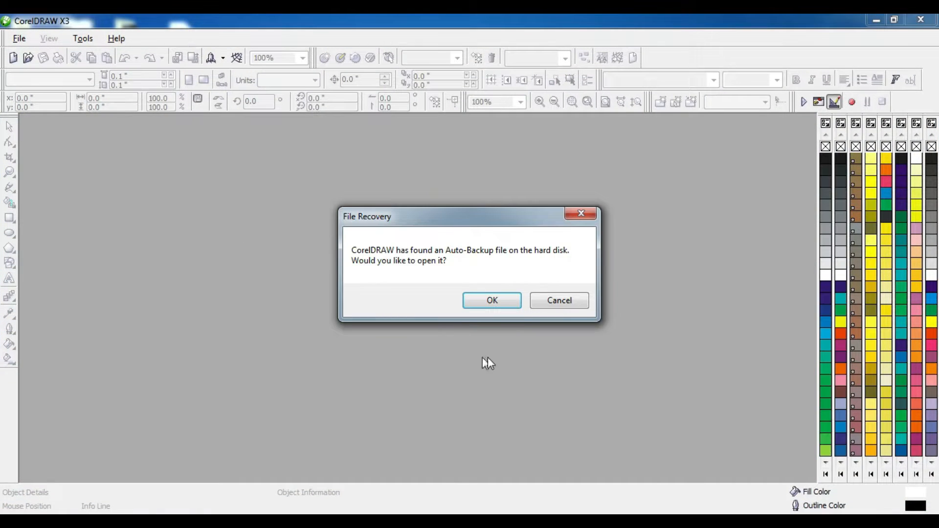
pyautogui.click(516, 299)
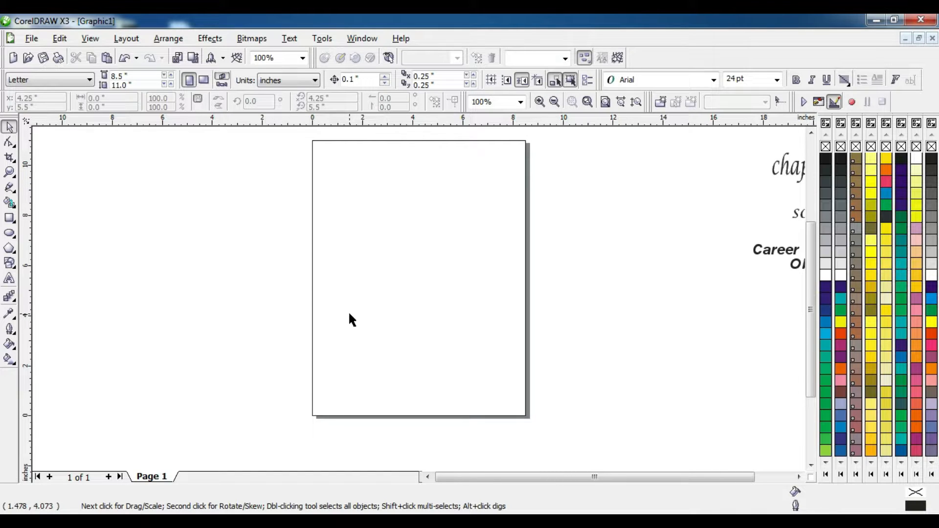
pyautogui.click(128, 211)
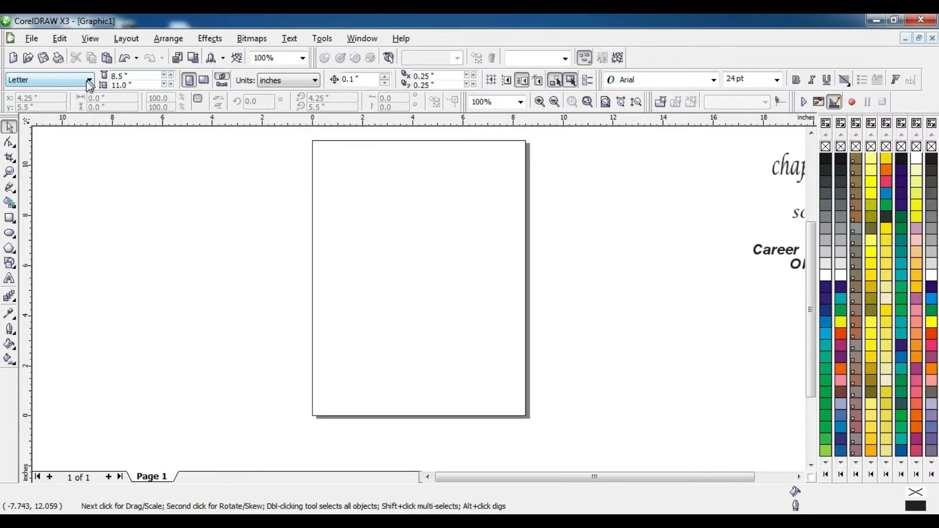
# Set the page size to A4
pyautogui.click(53, 88)
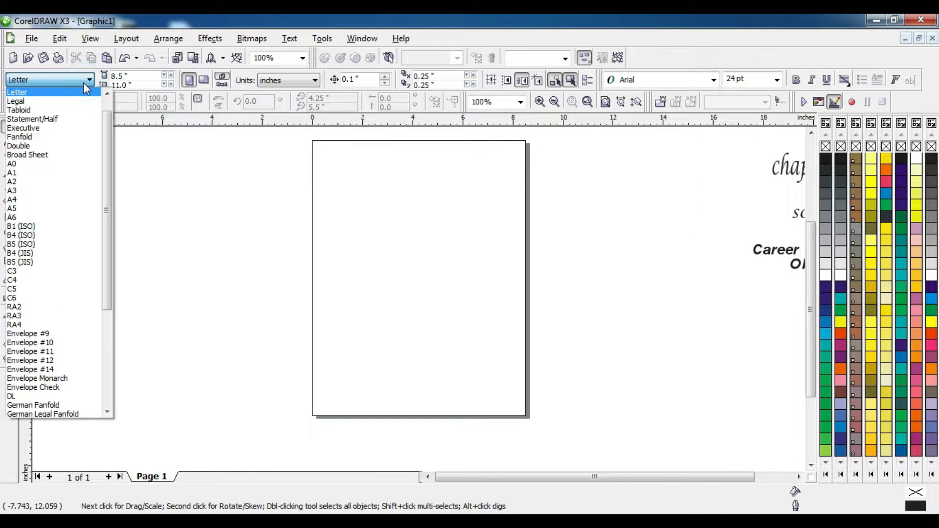
pyautogui.moveTo(109, 144); pyautogui.dragTo(108, 126)
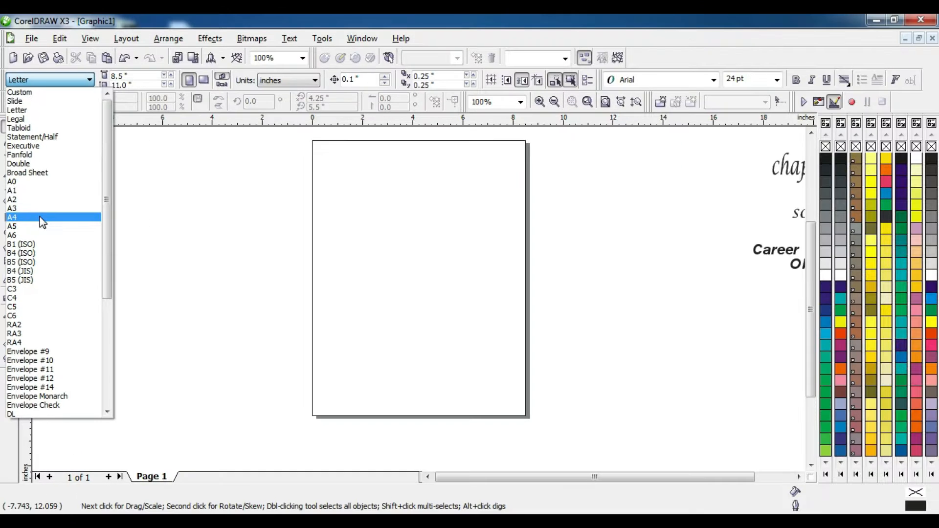
pyautogui.click(80, 219)
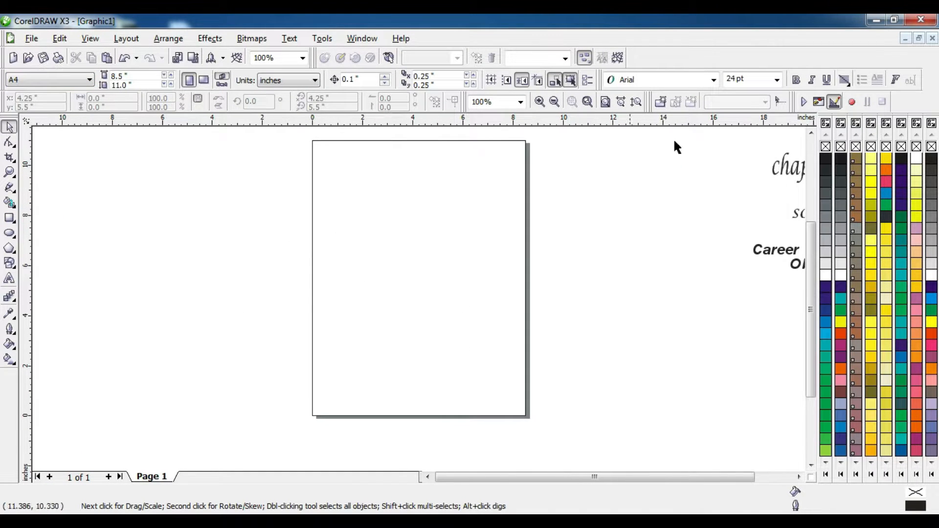
# Draw a rectangle of about 218.6 × 296.5 mm covering the whole page
pyautogui.scroll(1, 805, 147)
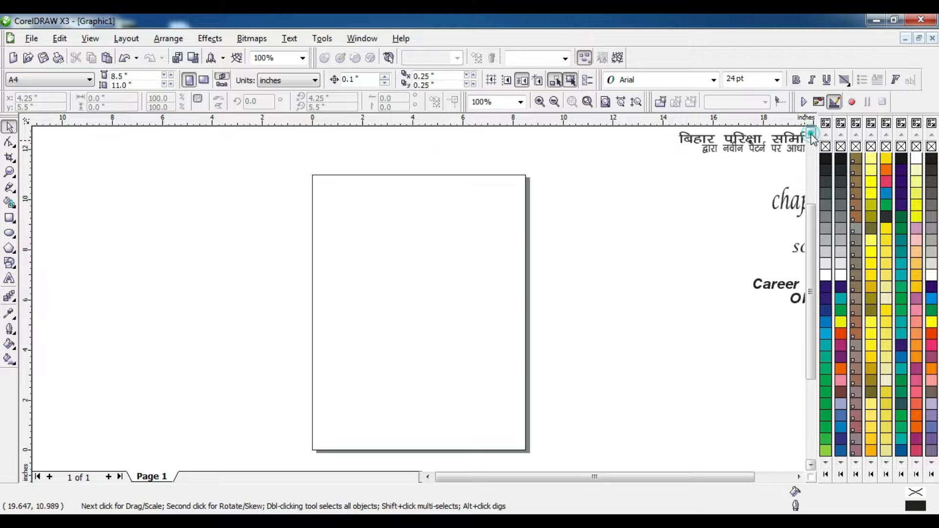
pyautogui.click(9, 219)
pyautogui.moveTo(310, 167); pyautogui.dragTo(518, 449)
pyautogui.moveTo(306, 160); pyautogui.dragTo(314, 161)
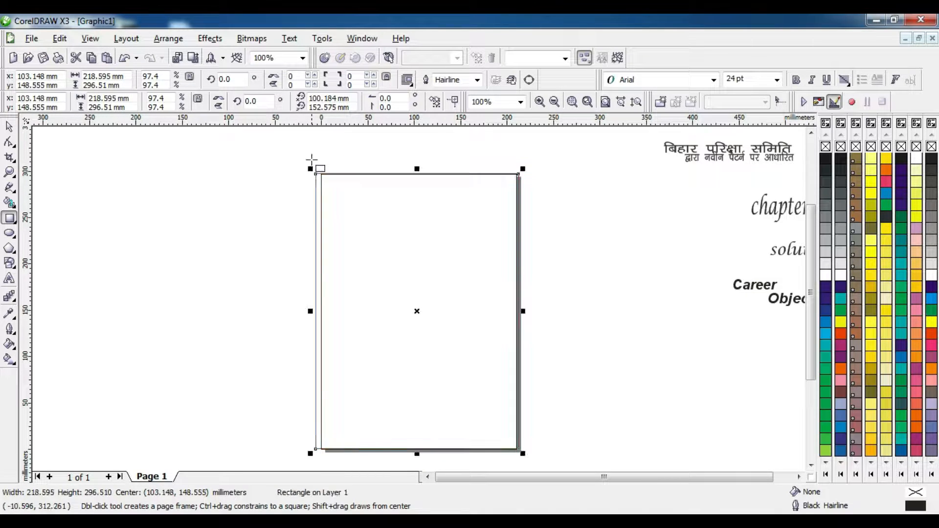
pyautogui.click(417, 169)
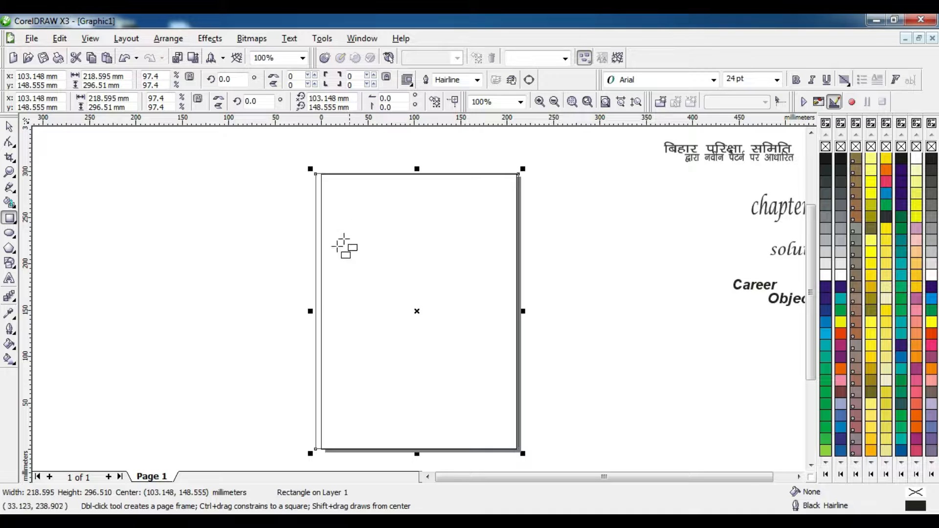
pyautogui.moveTo(310, 310)
pyautogui.mouseDown()
pyautogui.moveTo(318, 308)
pyautogui.moveTo(311, 310)
pyautogui.mouseUp()
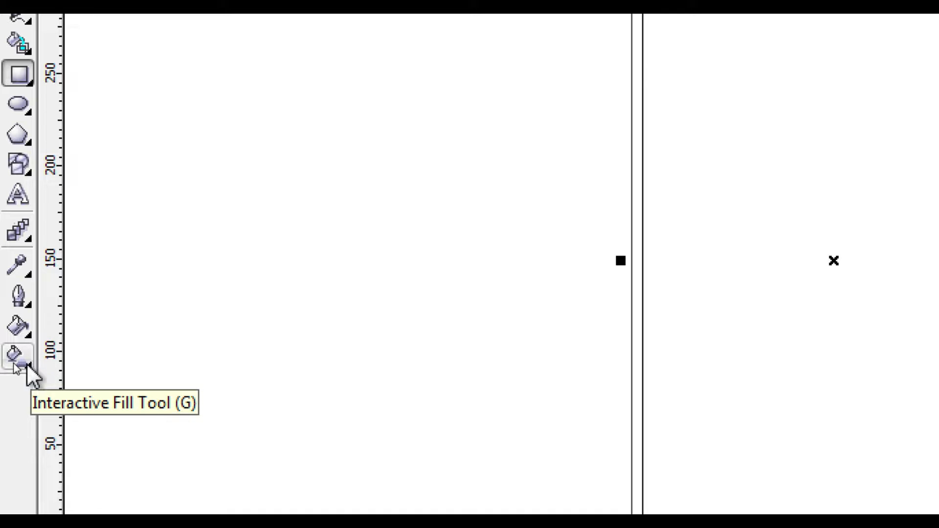
# Apply a linear fountain fill from white to yellow, running diagonally from the page rectangle's upper-left to its lower-right corner
pyautogui.click(26, 363)
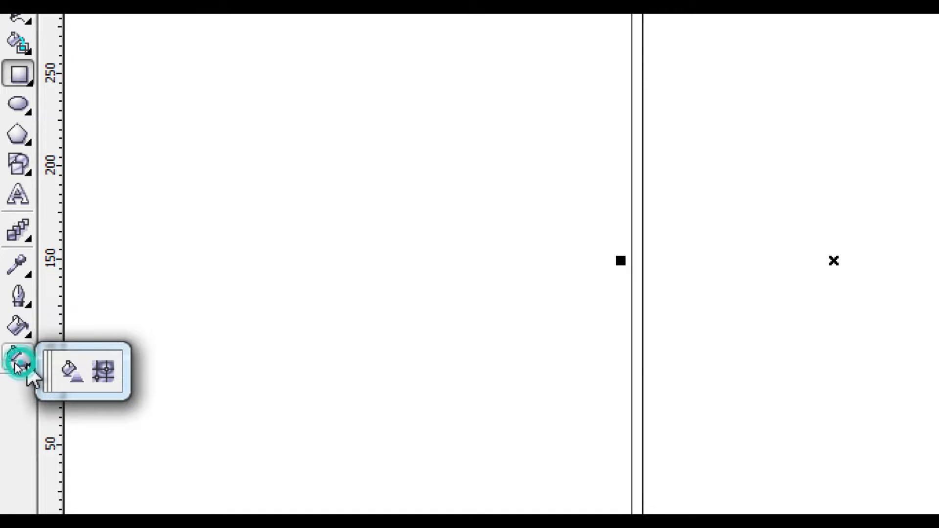
pyautogui.click(73, 373)
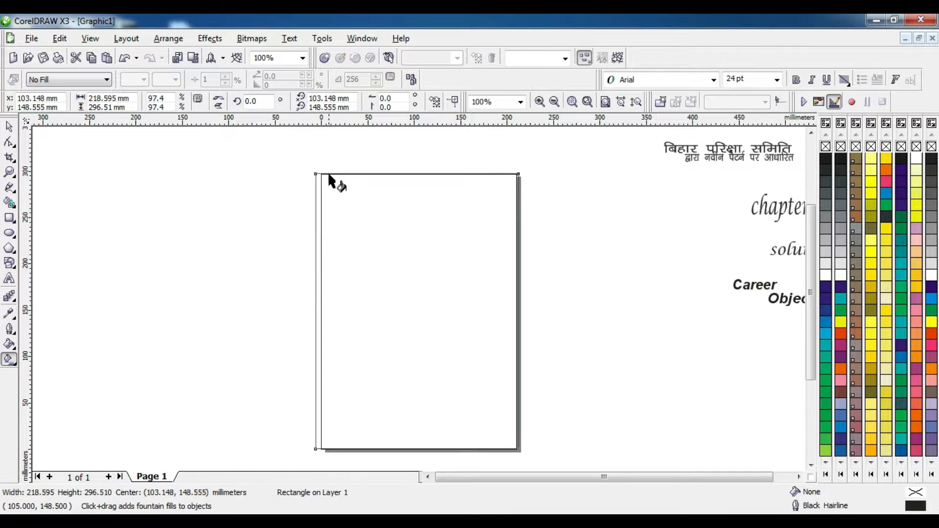
pyautogui.moveTo(328, 173); pyautogui.dragTo(492, 432)
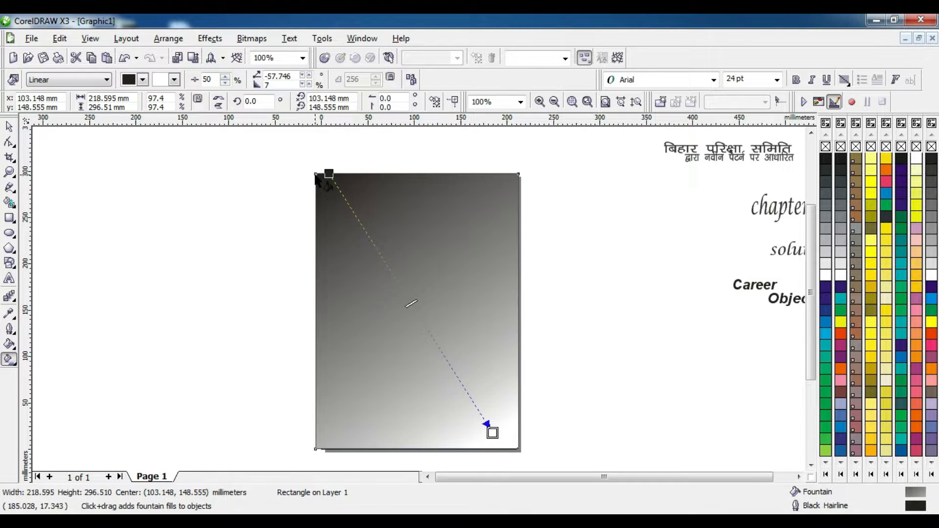
pyautogui.click(143, 80)
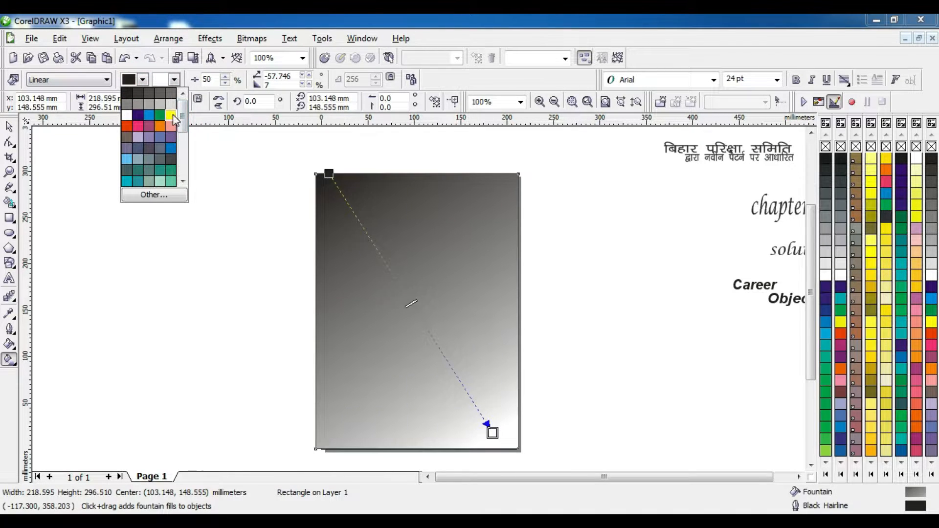
pyautogui.click(127, 115)
pyautogui.click(174, 79)
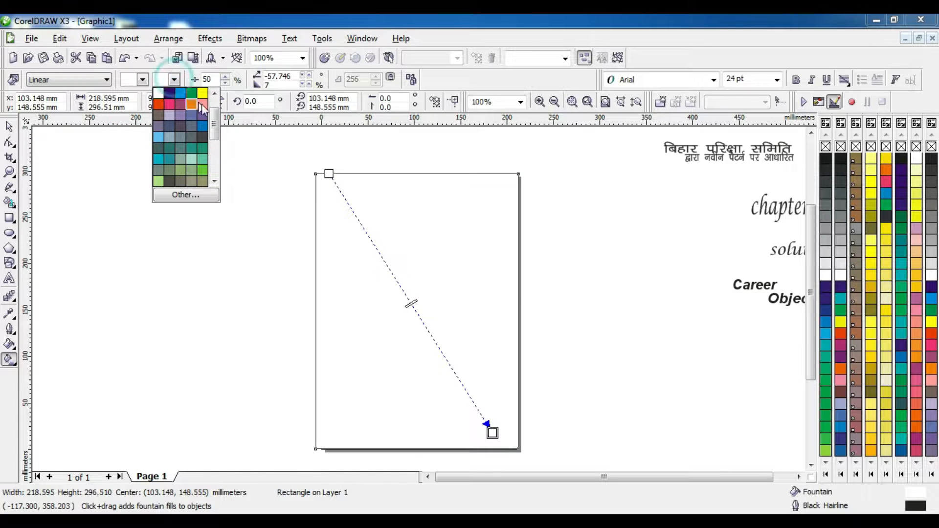
pyautogui.click(202, 92)
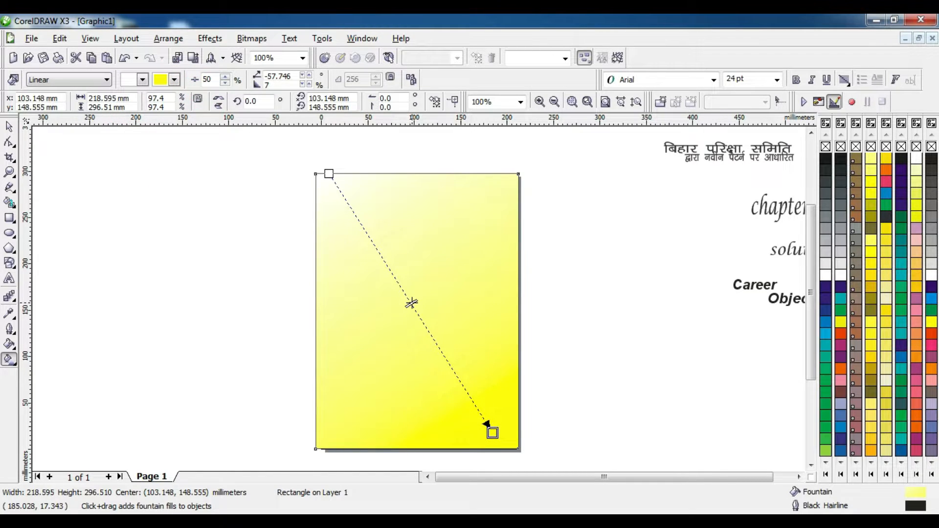
# Shift the gradient's midpoint to 67% and move its start and end handles closer to the rectangle's corners
pyautogui.moveTo(411, 303); pyautogui.dragTo(400, 286)
pyautogui.moveTo(328, 175); pyautogui.dragTo(324, 182)
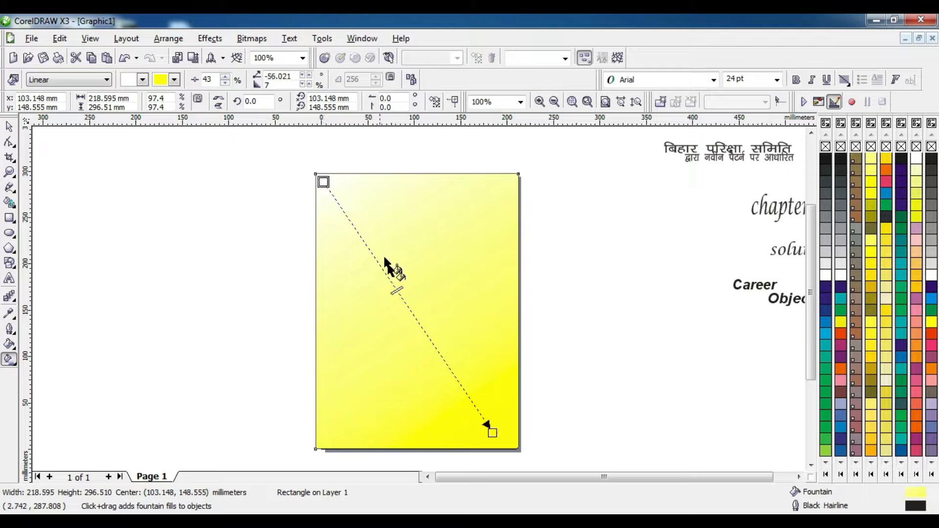
pyautogui.moveTo(396, 291); pyautogui.dragTo(438, 352)
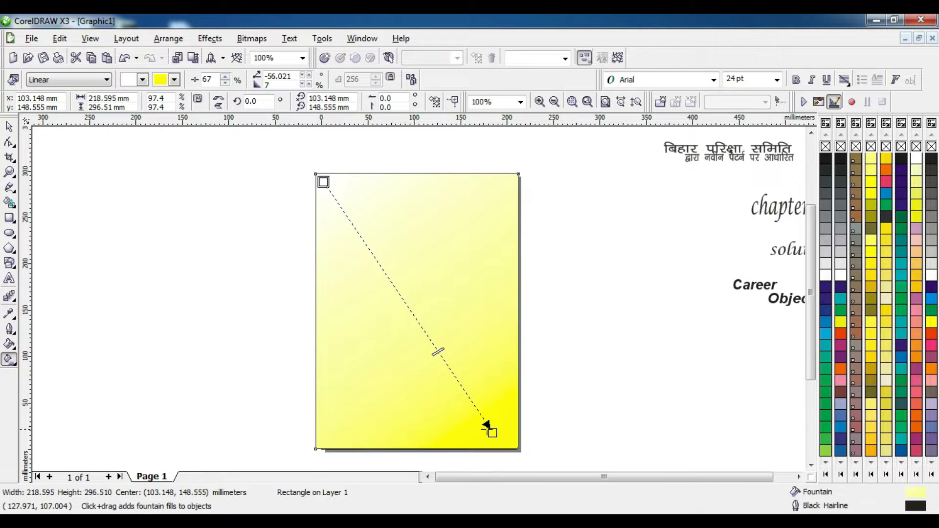
pyautogui.click(186, 200)
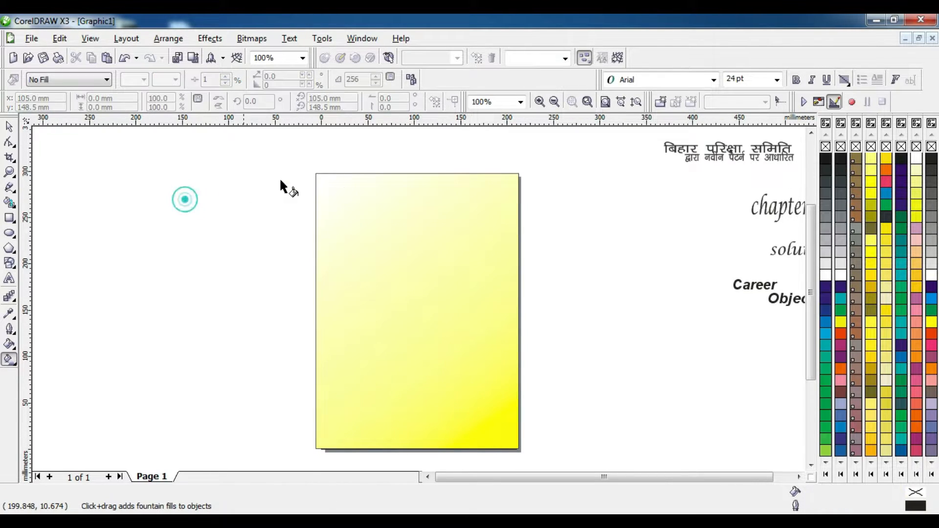
pyautogui.click(342, 182)
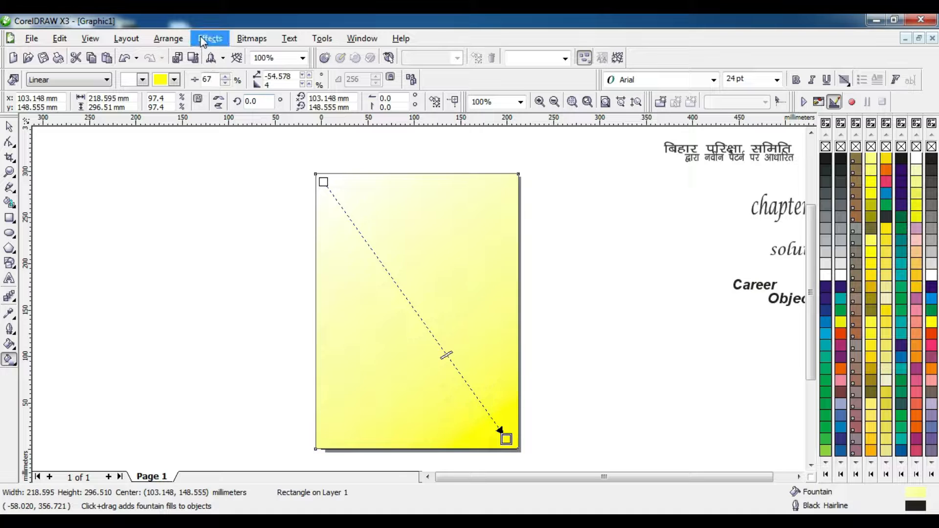
# Lock the yellow gradient background rectangle and deselect it
pyautogui.click(168, 39)
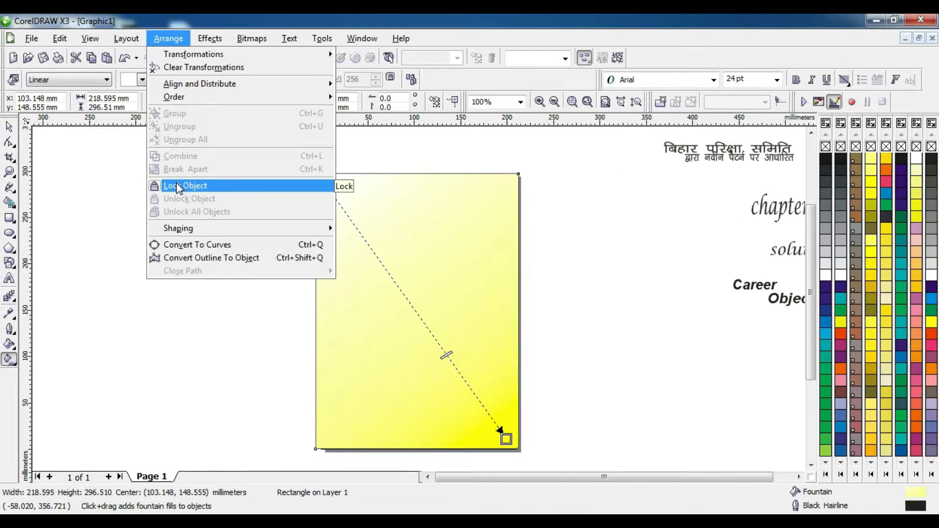
pyautogui.click(177, 187)
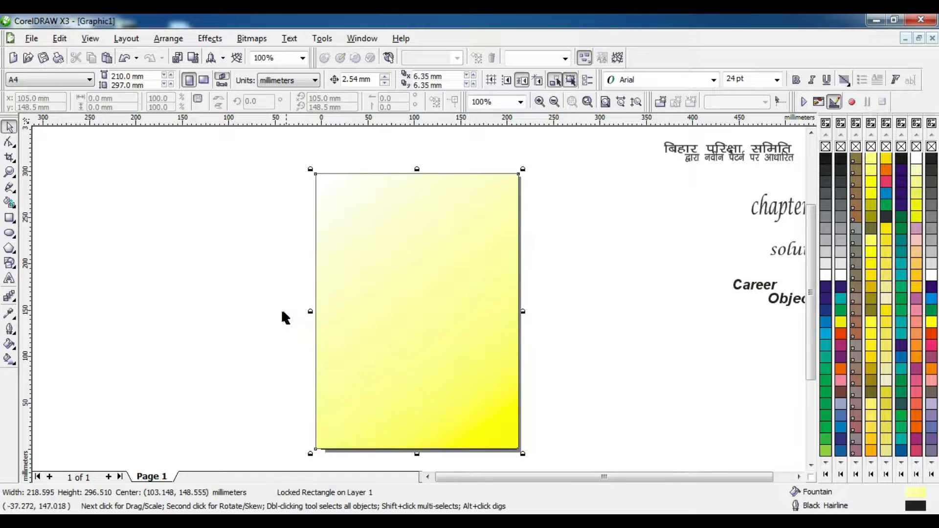
pyautogui.click(252, 289)
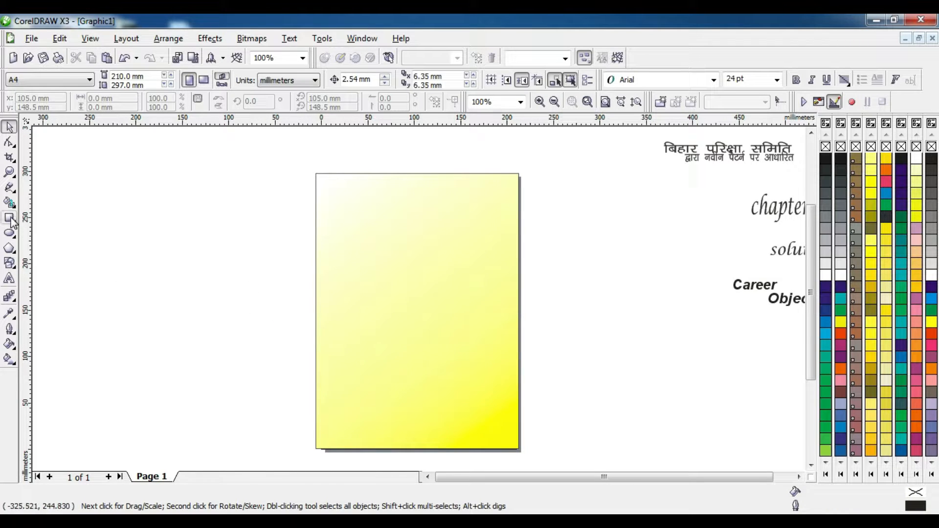
# Draw a rectangle of about 218.6 × 70.5 mm across the top of the page and fill it with orange FF6633
pyautogui.click(10, 219)
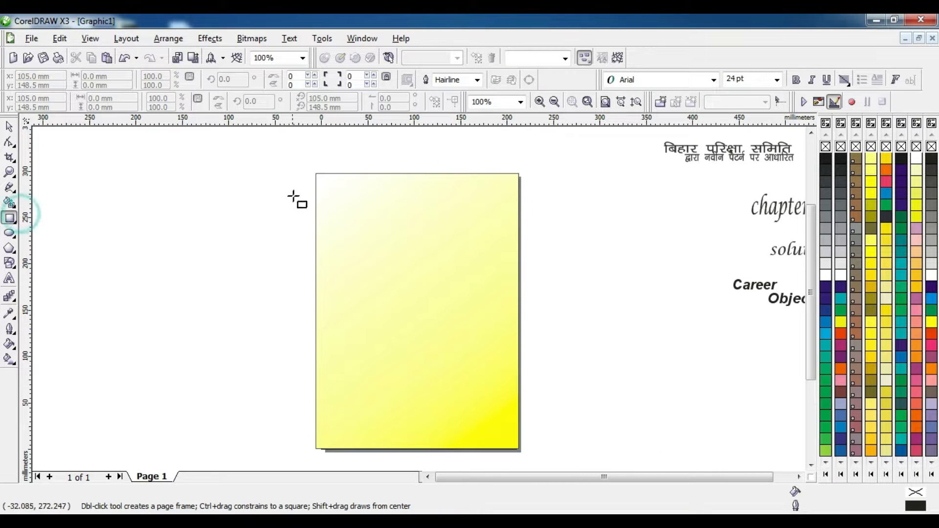
pyautogui.moveTo(316, 174); pyautogui.dragTo(519, 239)
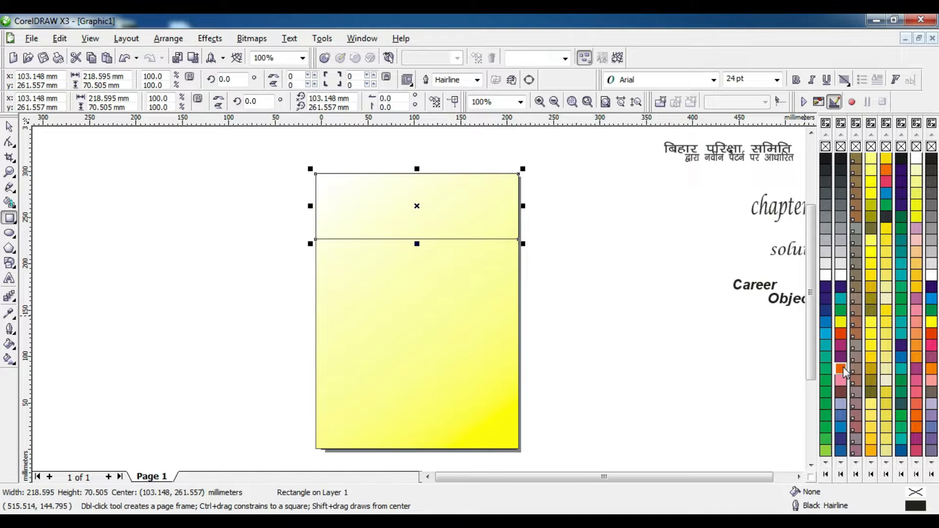
pyautogui.click(916, 404)
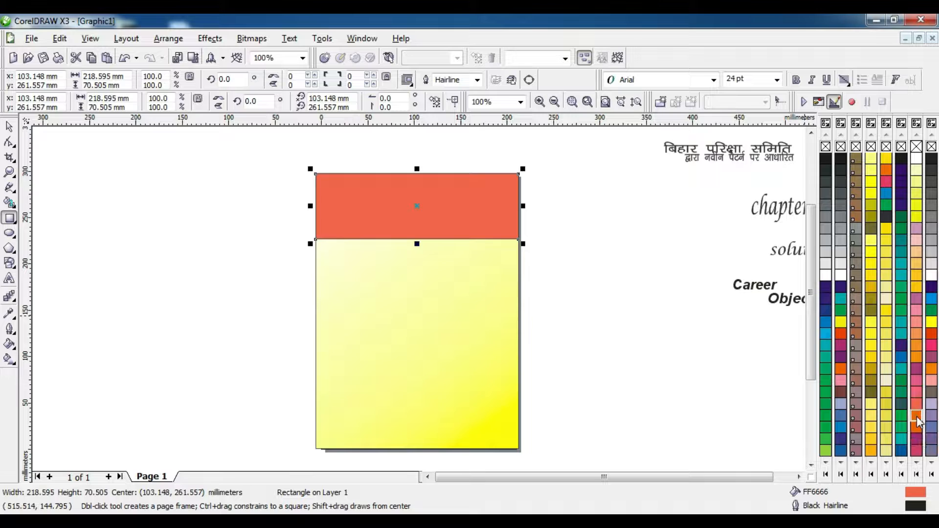
pyautogui.click(916, 417)
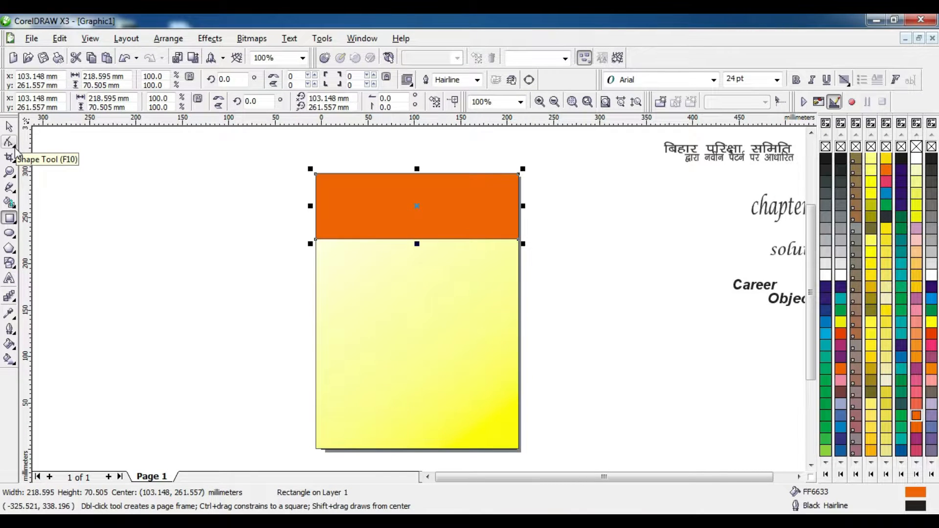
# Convert the orange rectangle to curves and select its lower-left node with the Shape tool
pyautogui.click(15, 146)
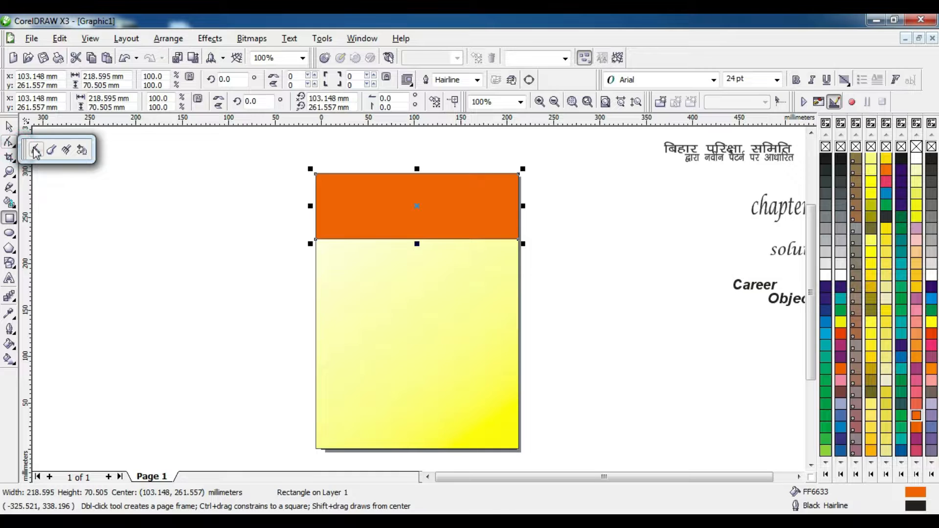
pyautogui.click(23, 150)
pyautogui.rightClick(372, 207)
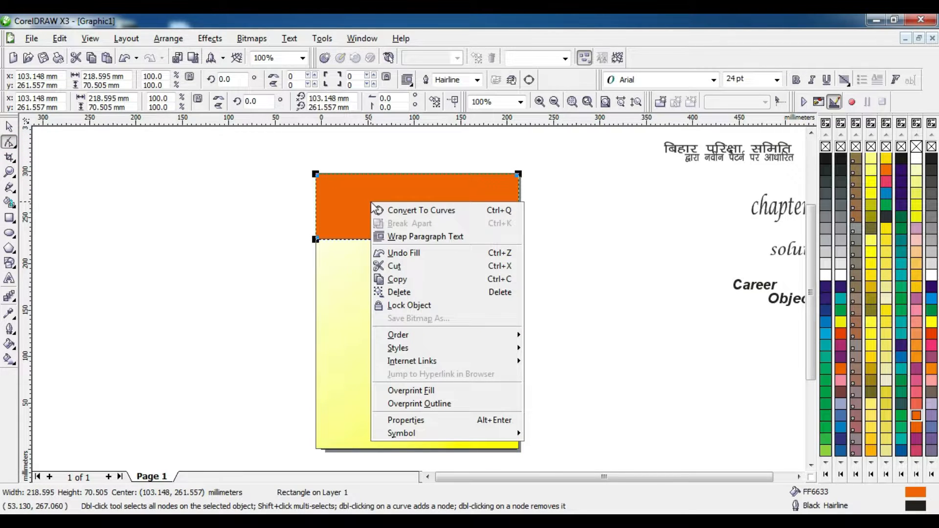
pyautogui.click(436, 213)
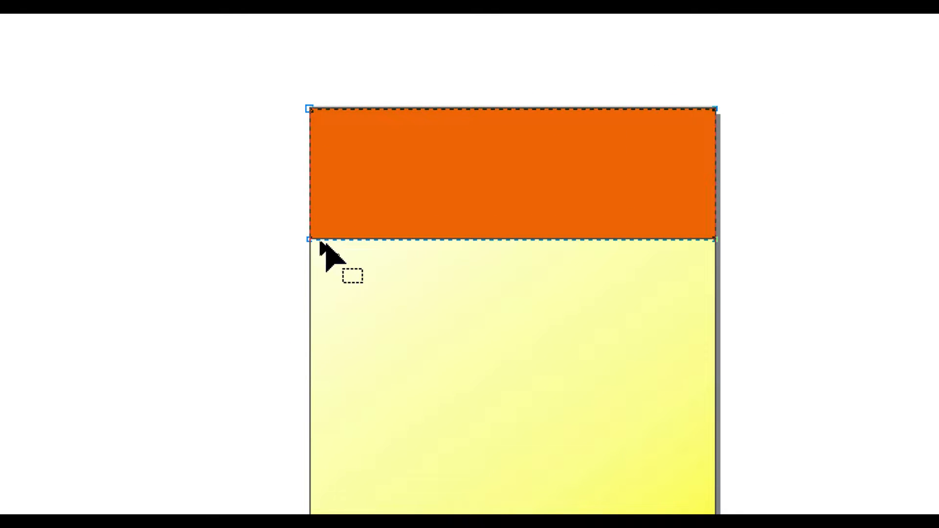
pyautogui.click(310, 239)
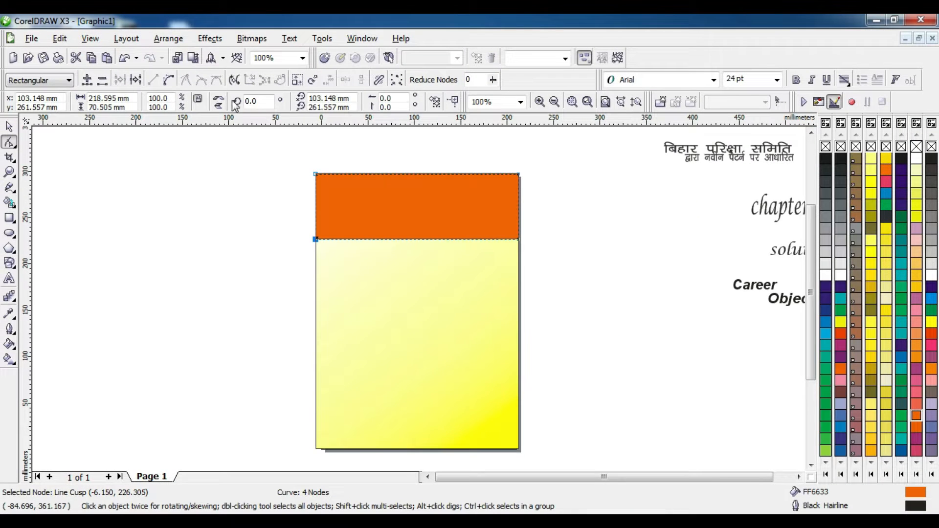
# Hide the Property Bar and show it again
pyautogui.rightClick(528, 81)
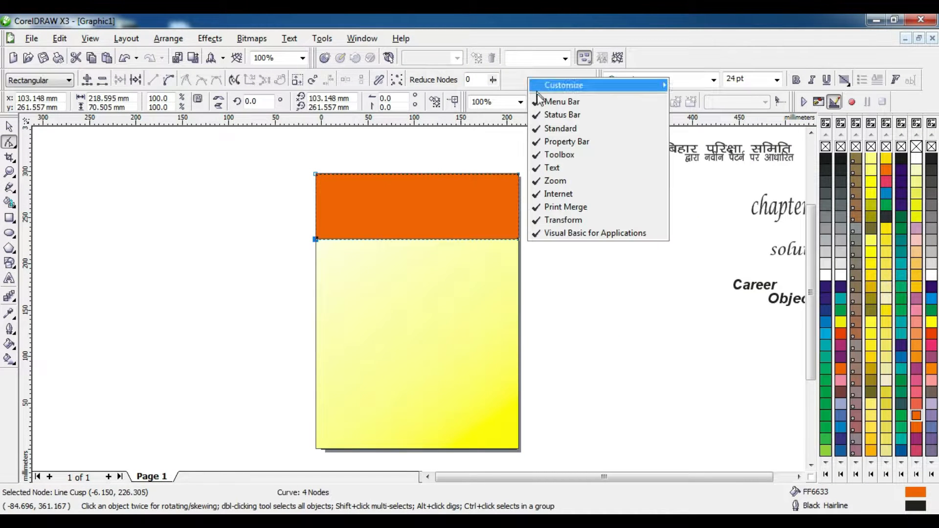
pyautogui.click(543, 143)
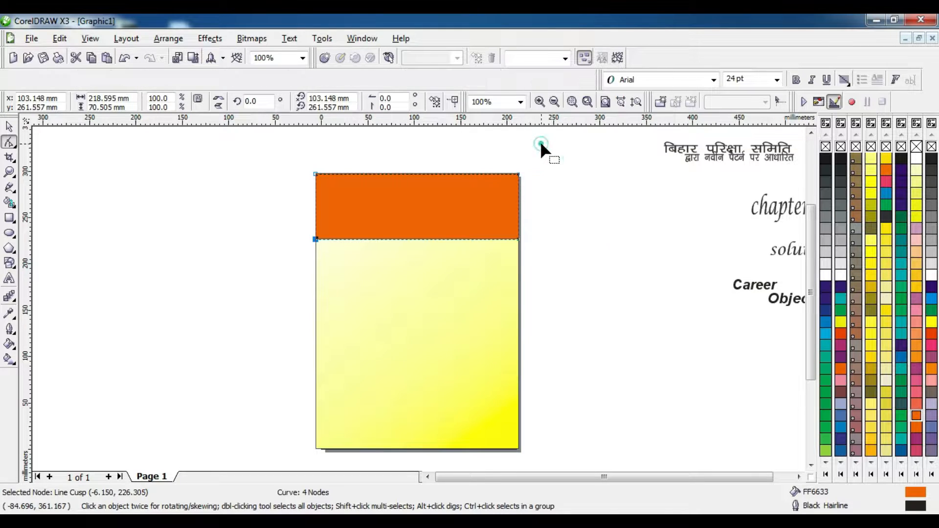
pyautogui.rightClick(354, 81)
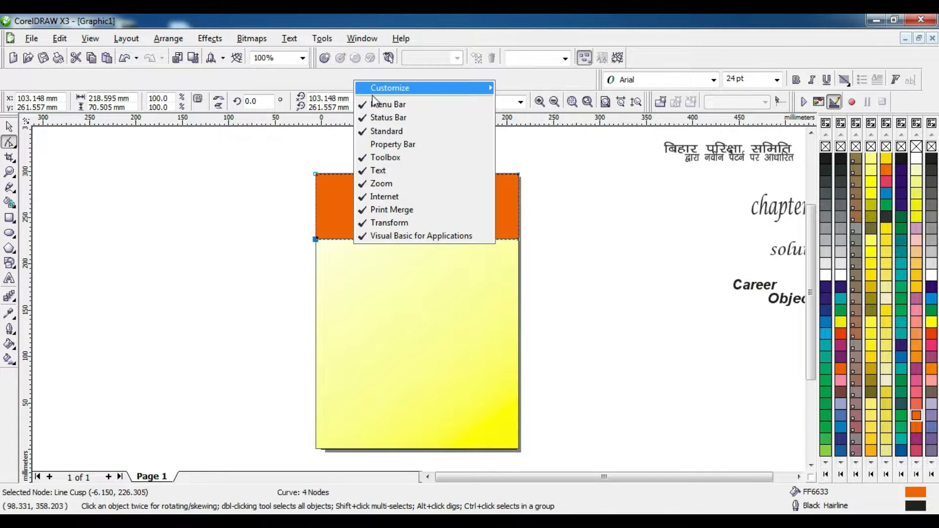
pyautogui.click(374, 145)
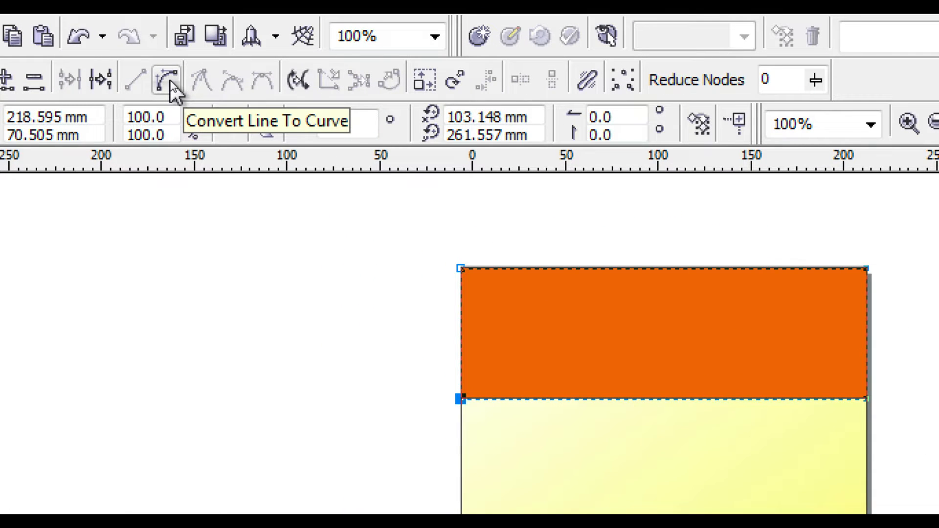
# Convert the orange header's lower edge to a curve and bow it downward, making the shape about 98.2 mm high
pyautogui.click(169, 81)
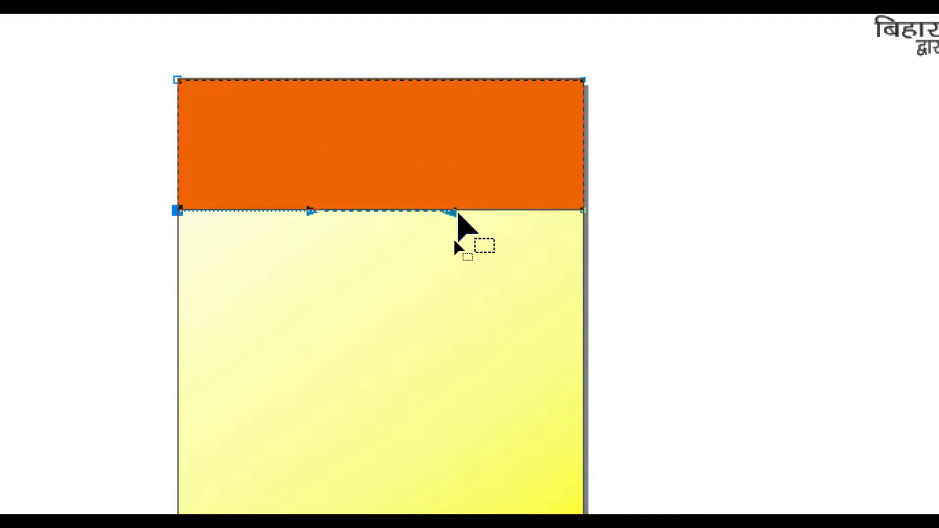
pyautogui.moveTo(450, 212); pyautogui.dragTo(481, 281)
pyautogui.moveTo(313, 211); pyautogui.dragTo(330, 253)
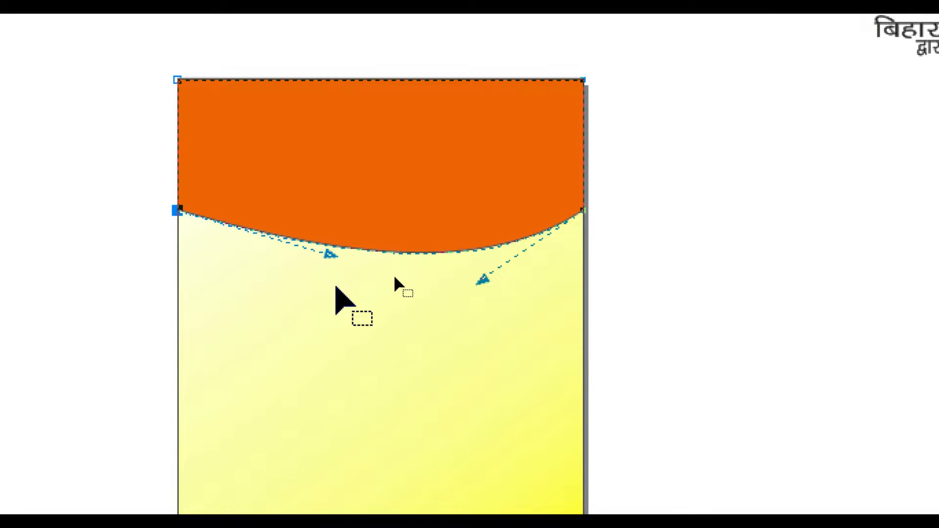
pyautogui.click(469, 278)
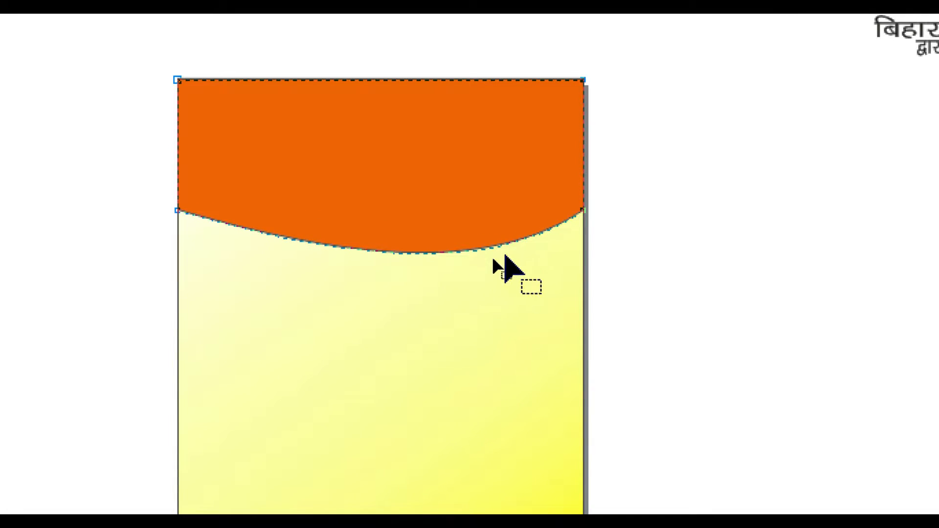
pyautogui.click(582, 211)
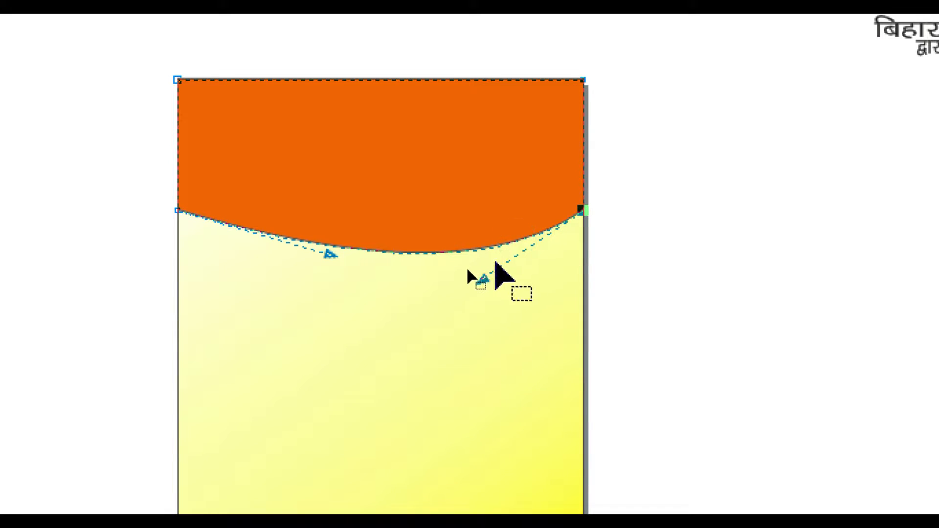
pyautogui.moveTo(484, 280); pyautogui.dragTo(488, 301)
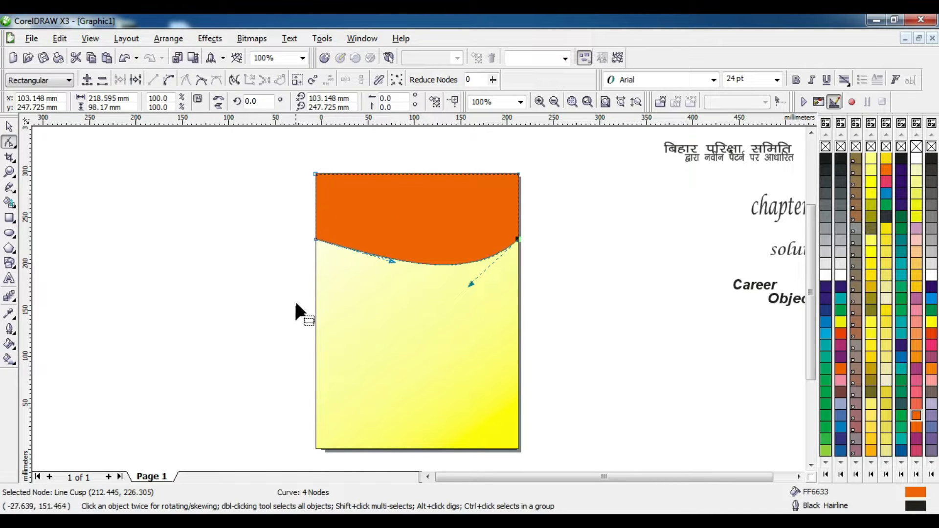
# Shrink the orange header vertically from its lower edge to a height of about 86.8 mm
pyautogui.click(9, 126)
pyautogui.moveTo(418, 268); pyautogui.dragTo(419, 259)
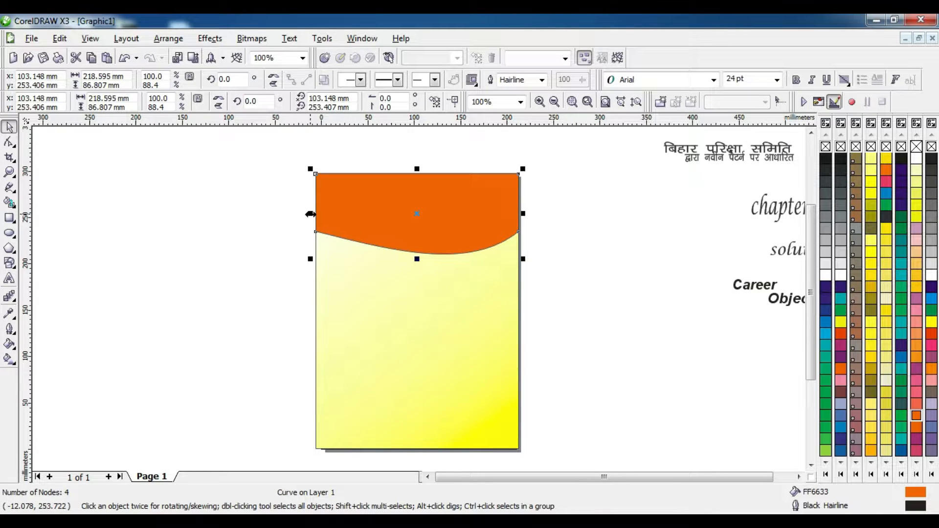
pyautogui.moveTo(311, 215); pyautogui.dragTo(312, 213)
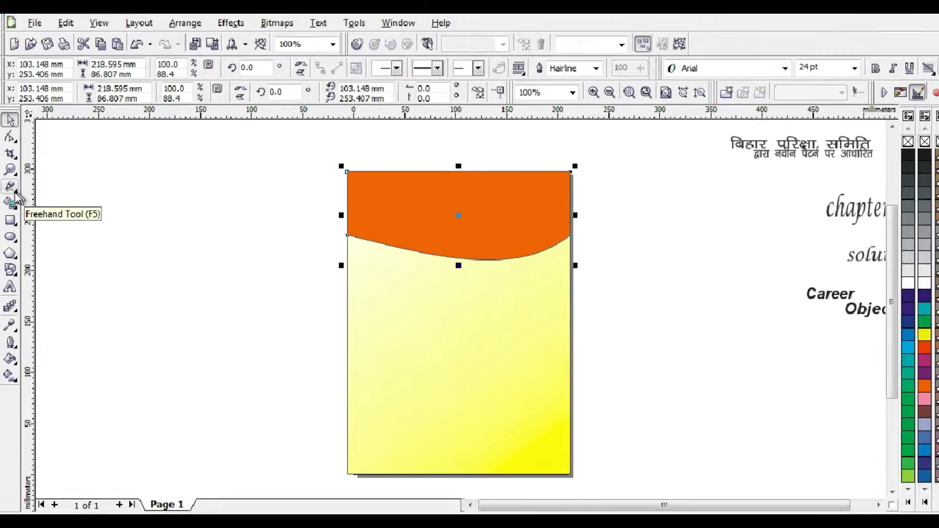
# Draw a closed five-node curved shape of about 136.3 × 90.4 mm below the header with the Pen tool and fill it with PANTONE 8021 C
pyautogui.click(14, 191)
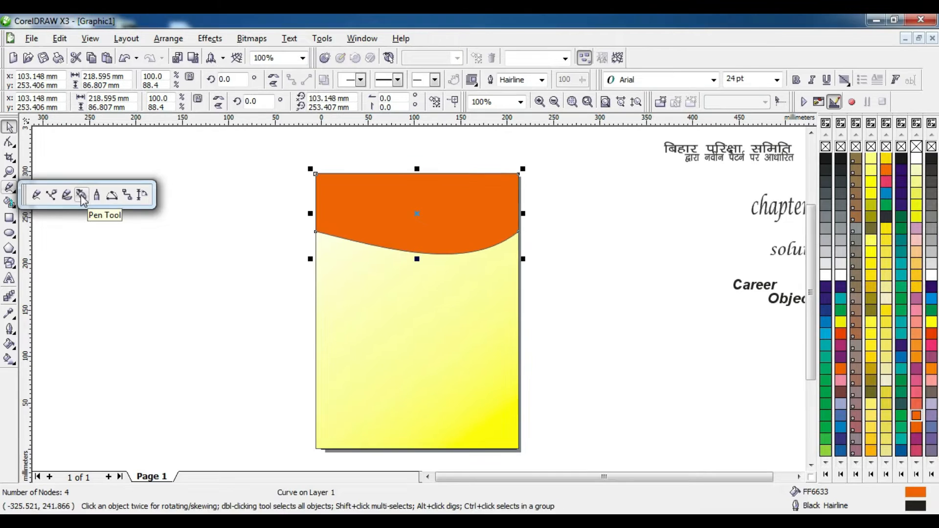
pyautogui.click(163, 199)
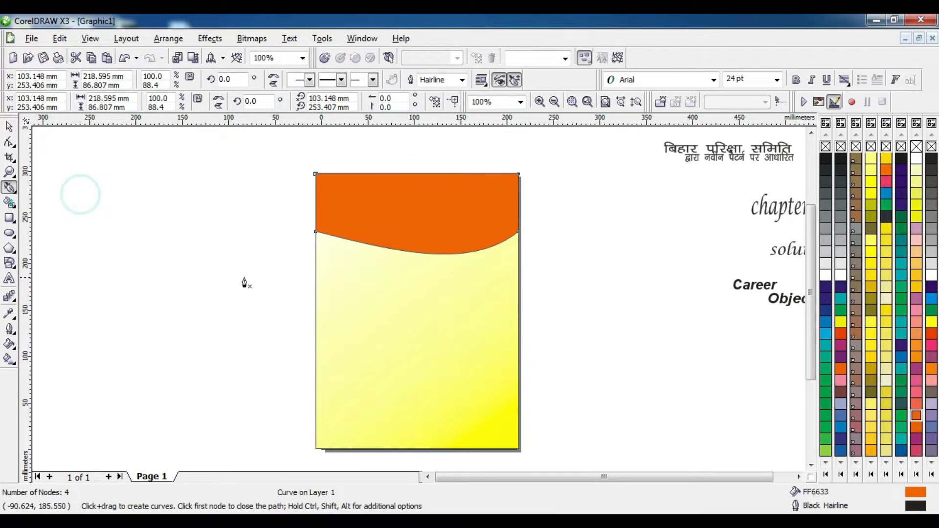
pyautogui.click(315, 253)
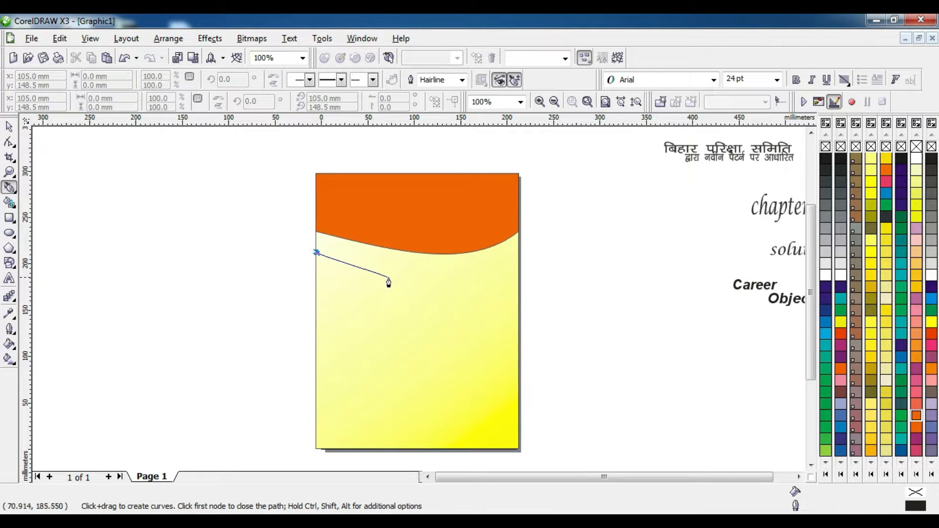
pyautogui.moveTo(400, 276); pyautogui.dragTo(428, 272)
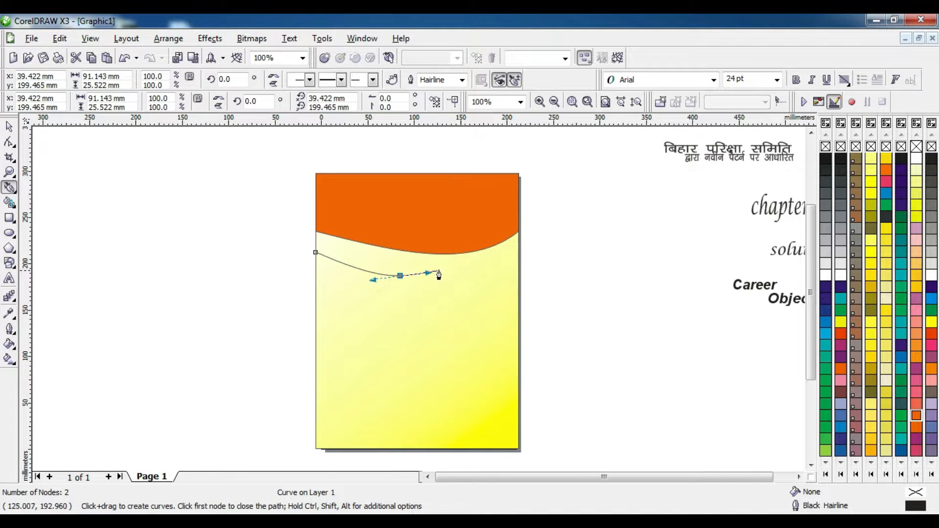
pyautogui.click(442, 270)
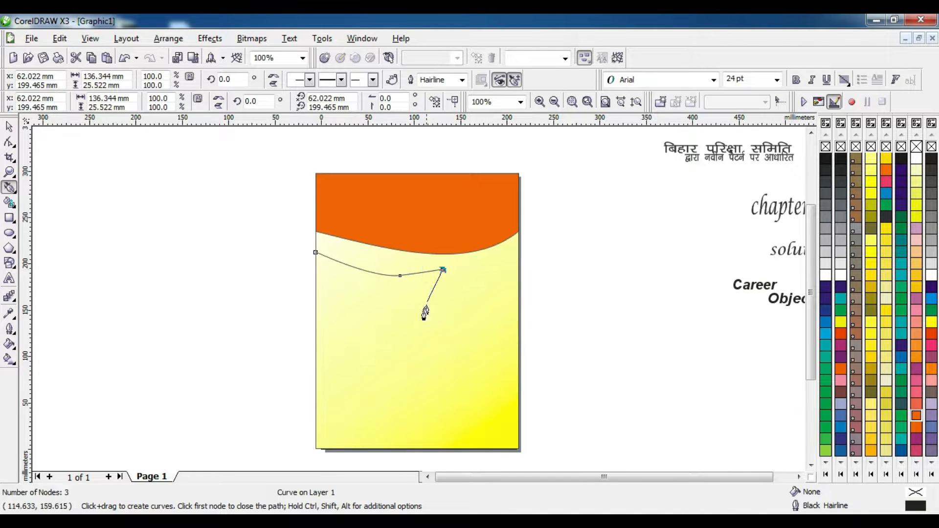
pyautogui.moveTo(379, 336); pyautogui.dragTo(351, 340)
pyautogui.click(316, 311)
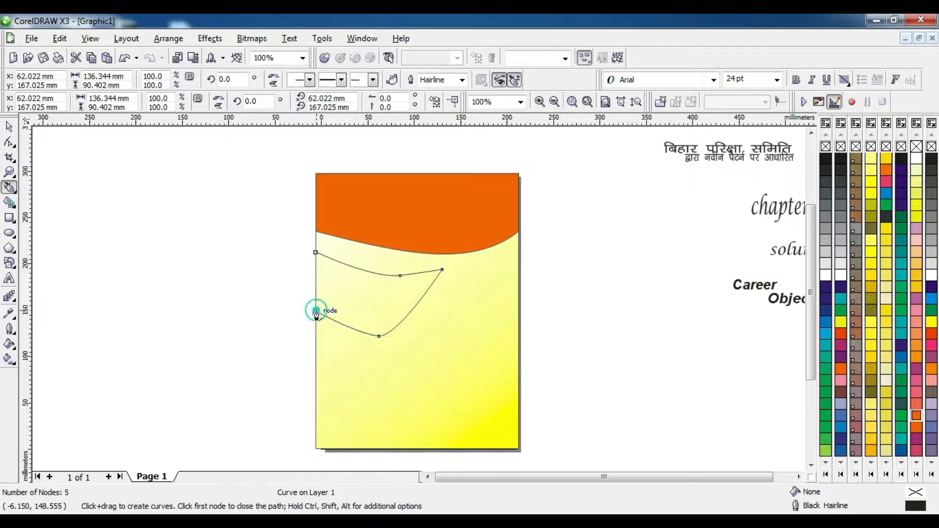
pyautogui.click(316, 253)
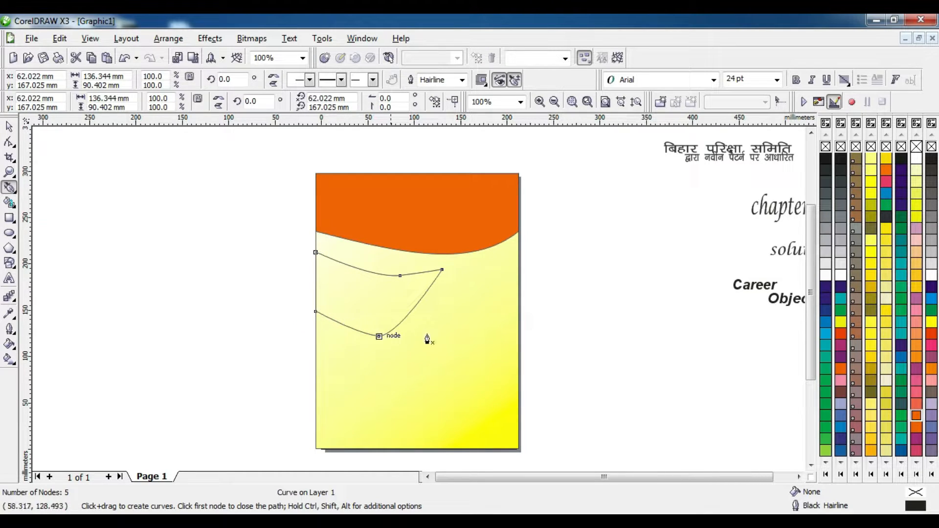
pyautogui.click(856, 311)
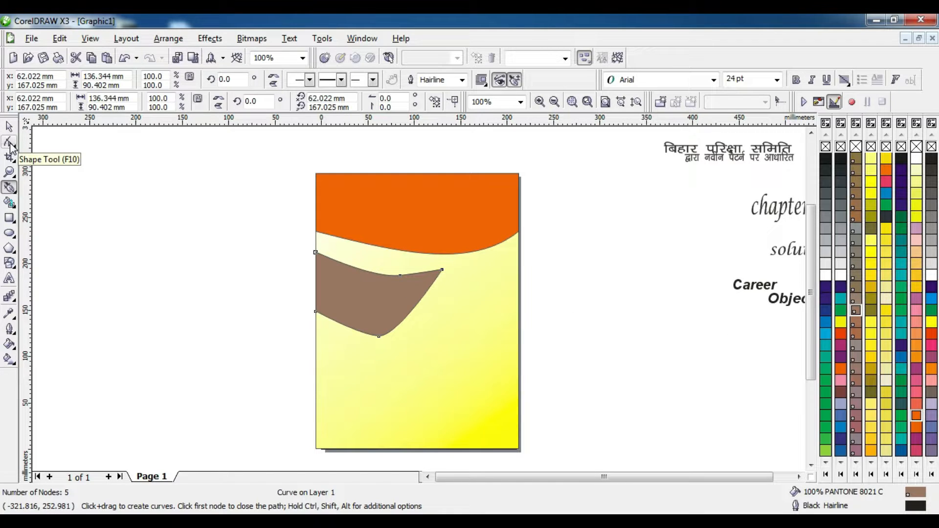
# Reshape the brown shape's upper edge by moving its nodes and pulling the tip outward, to about 154.1 mm wide
pyautogui.click(9, 142)
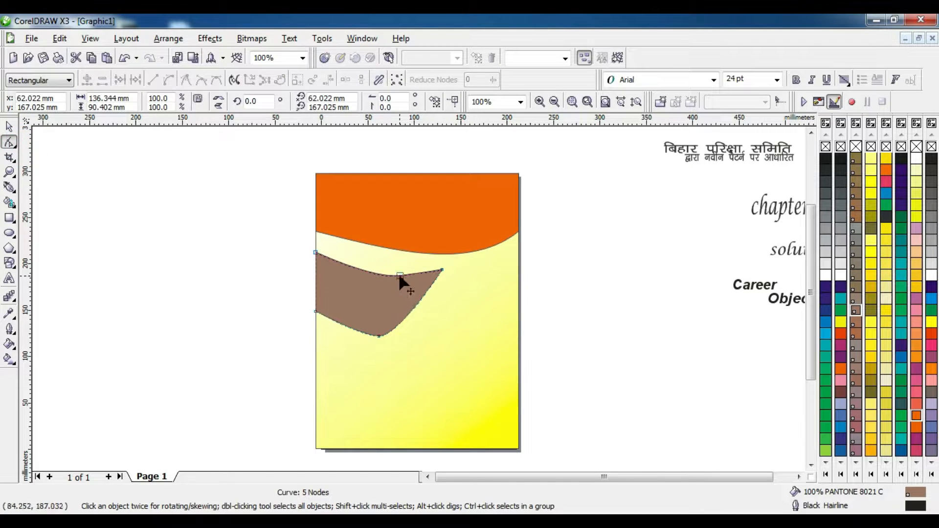
pyautogui.moveTo(398, 272); pyautogui.dragTo(353, 273)
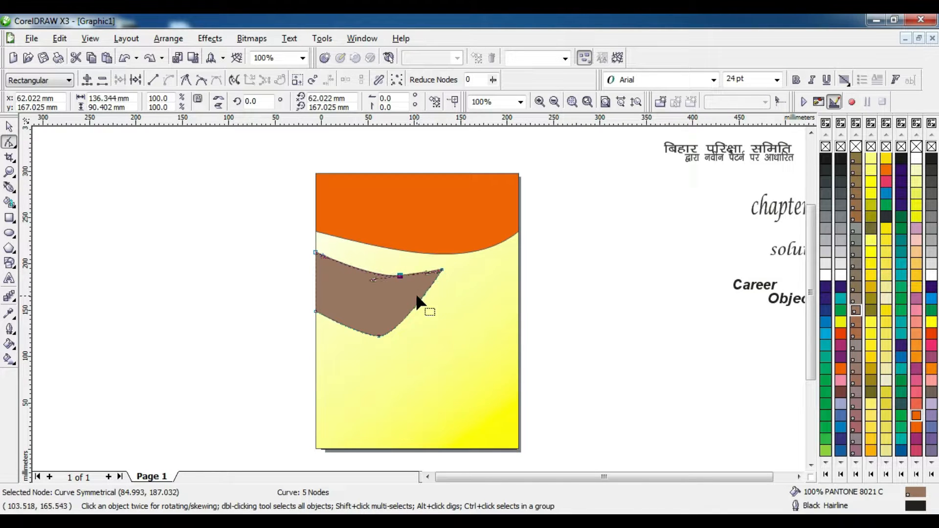
pyautogui.moveTo(443, 269); pyautogui.dragTo(458, 272)
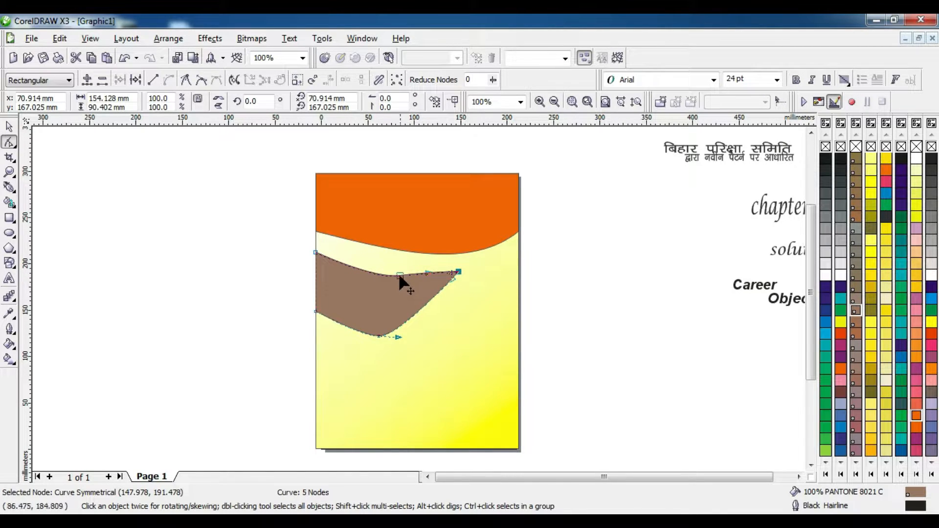
pyautogui.moveTo(399, 275); pyautogui.dragTo(359, 284)
pyautogui.click(316, 252)
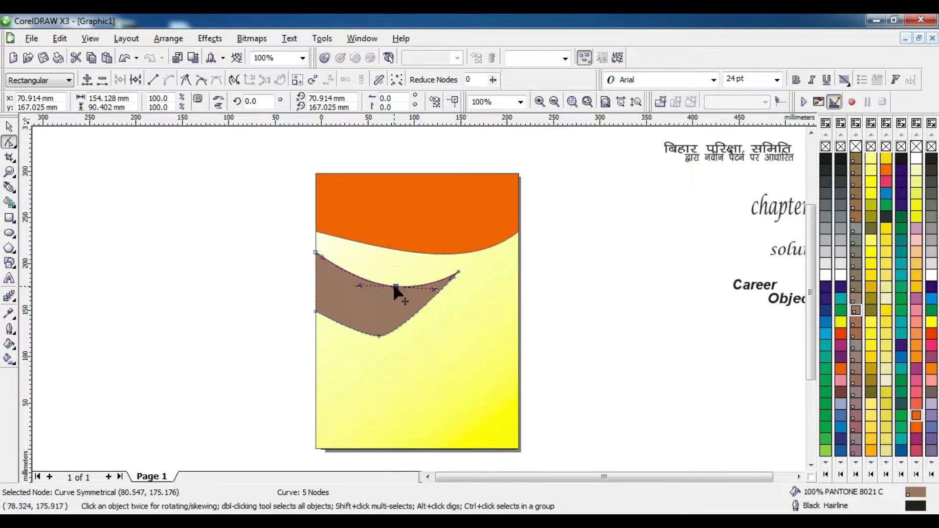
# Round the brown shape's lower edge using its bottom node and handles, and extend the tip to a width of about 171.9 mm
pyautogui.moveTo(379, 337); pyautogui.dragTo(375, 336)
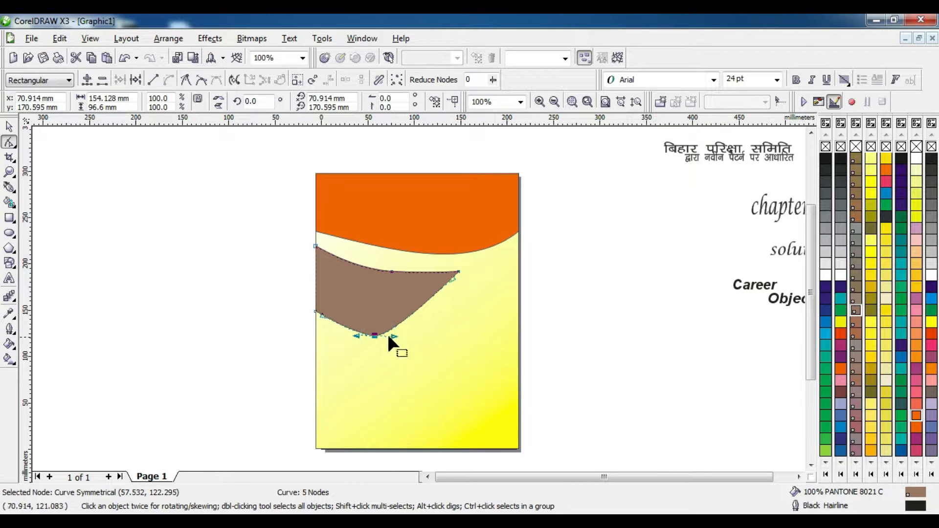
pyautogui.click(399, 334)
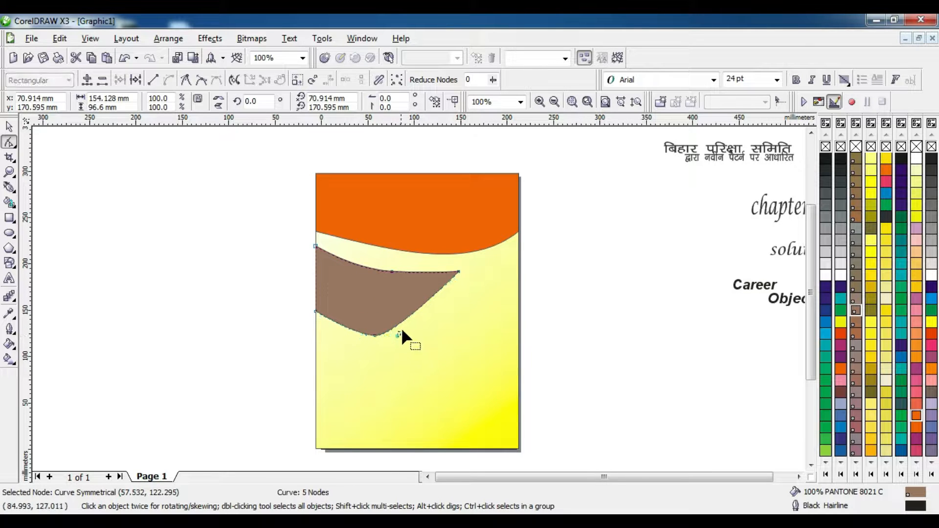
pyautogui.click(375, 336)
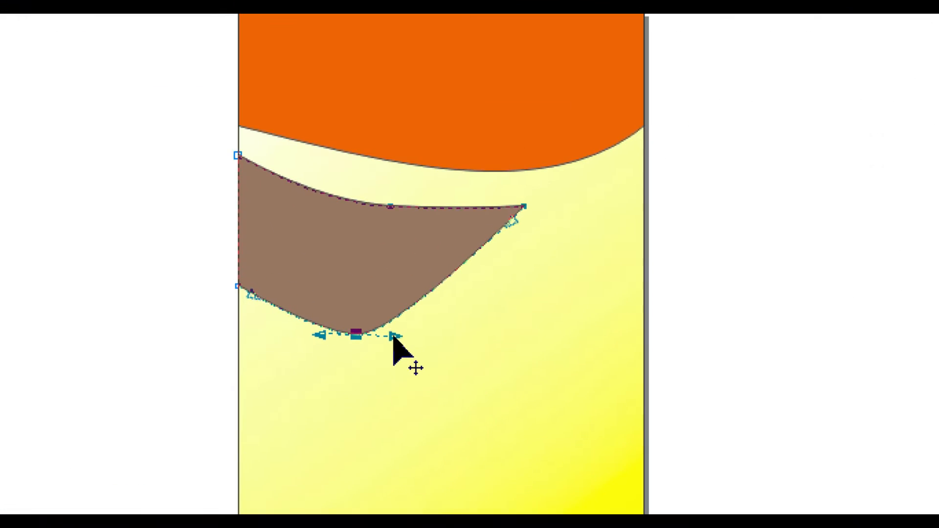
pyautogui.moveTo(394, 337); pyautogui.dragTo(424, 326)
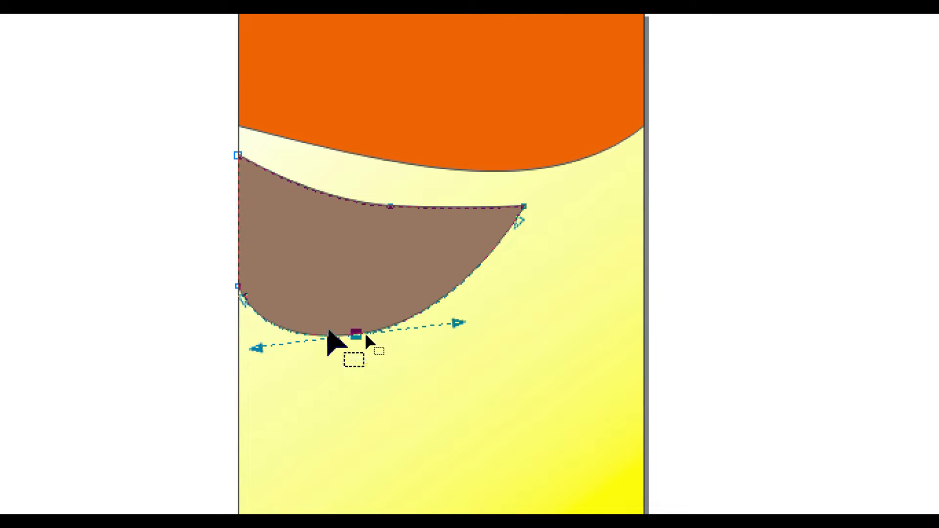
pyautogui.moveTo(356, 332); pyautogui.dragTo(376, 319)
pyautogui.click(335, 333)
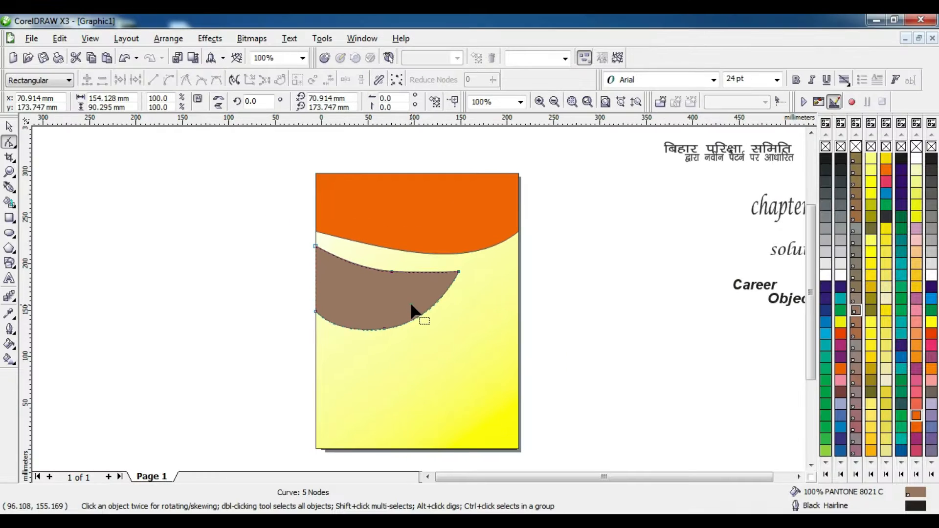
pyautogui.click(411, 304)
pyautogui.moveTo(458, 272); pyautogui.dragTo(475, 273)
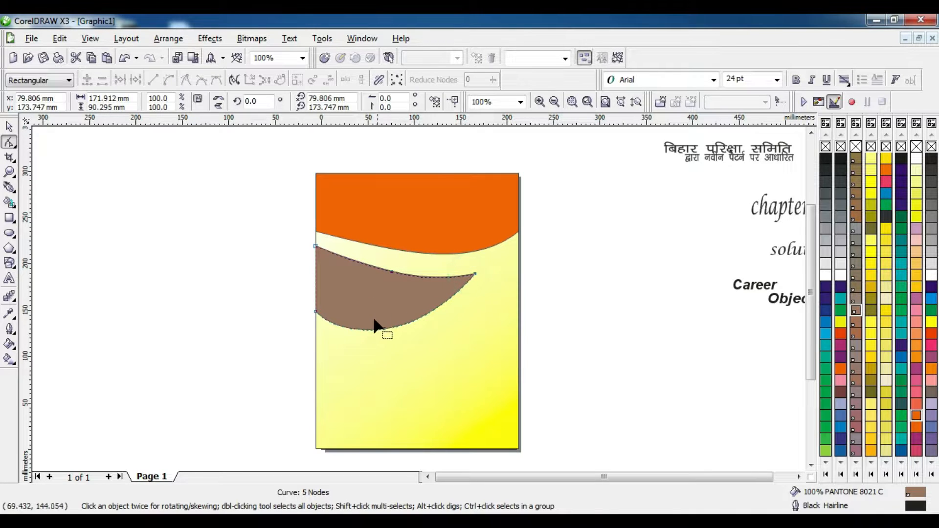
# Remove the outlines from the brown shape and the orange header, and deselect everything
pyautogui.click(9, 126)
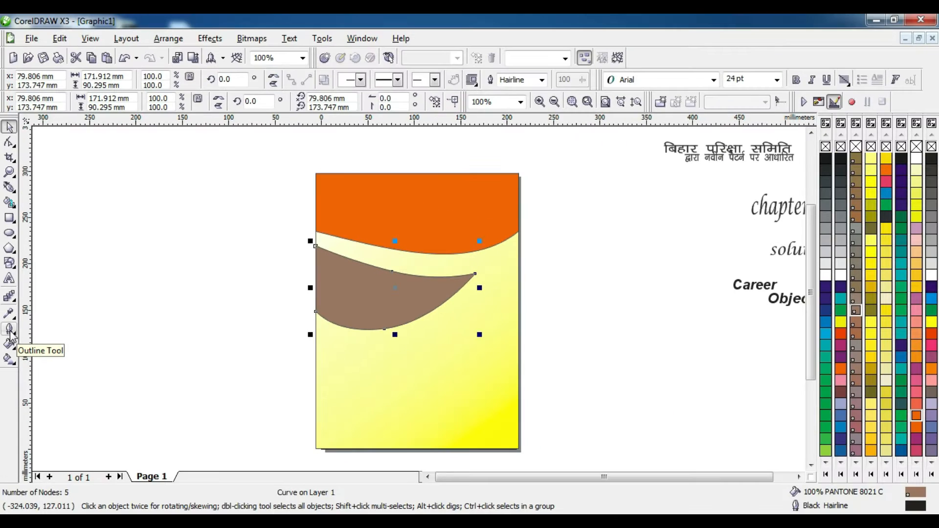
pyautogui.click(10, 330)
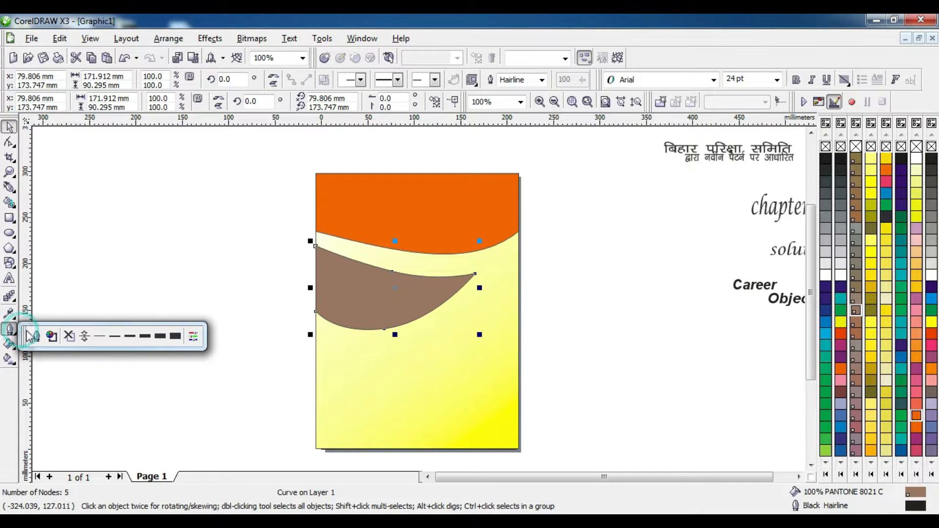
pyautogui.click(70, 337)
pyautogui.click(371, 216)
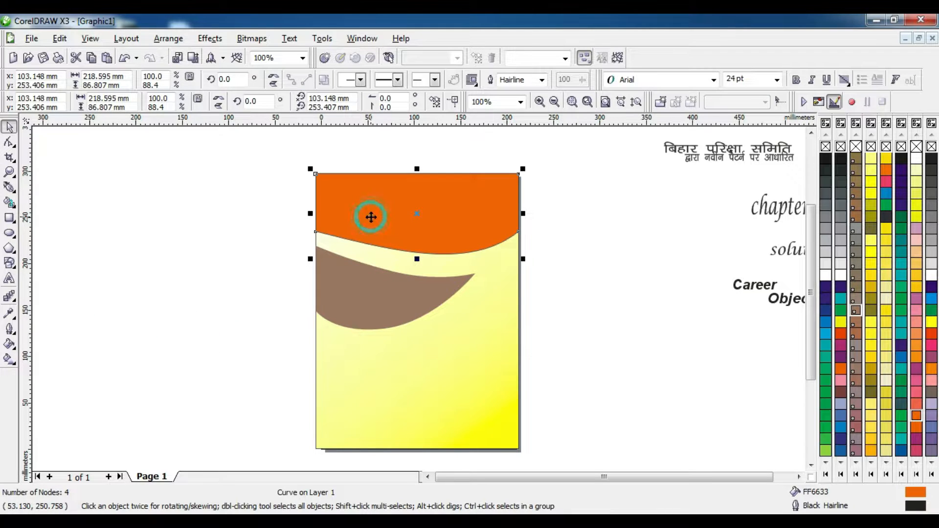
pyautogui.click(8, 329)
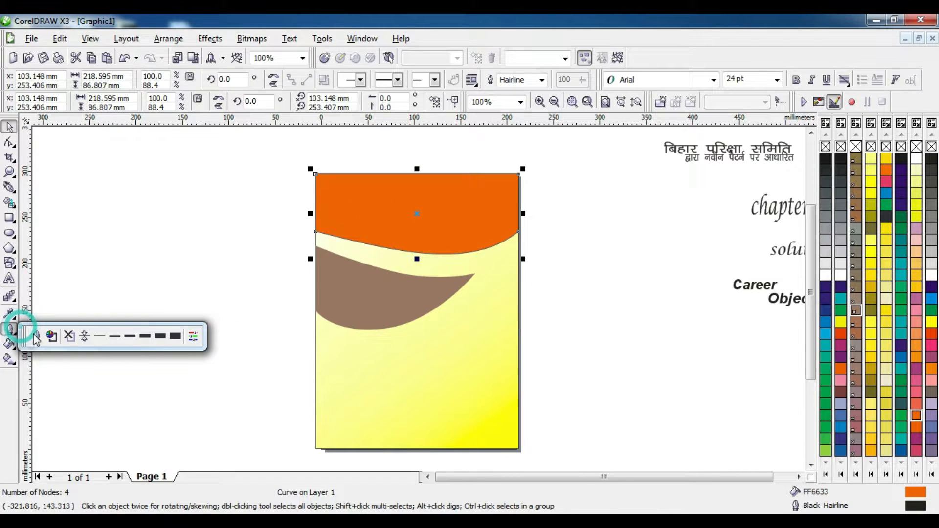
pyautogui.click(69, 336)
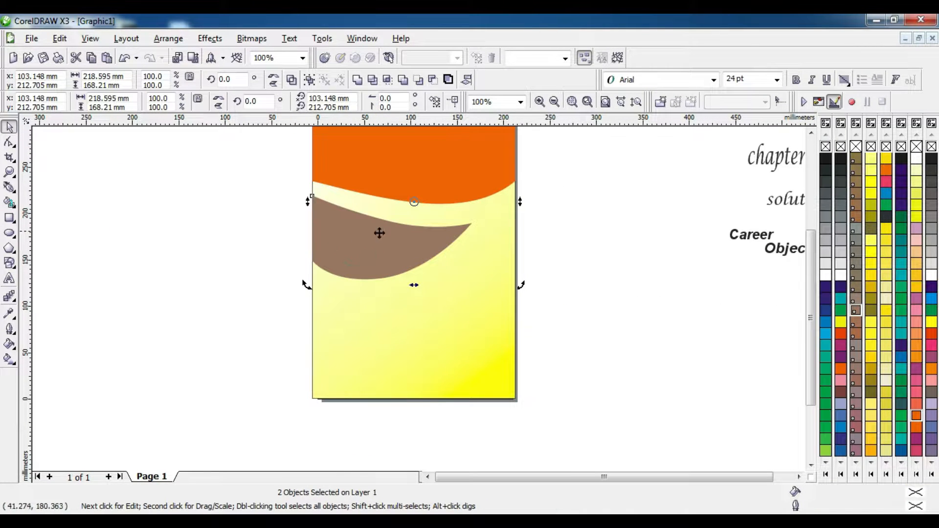
pyautogui.click(537, 224)
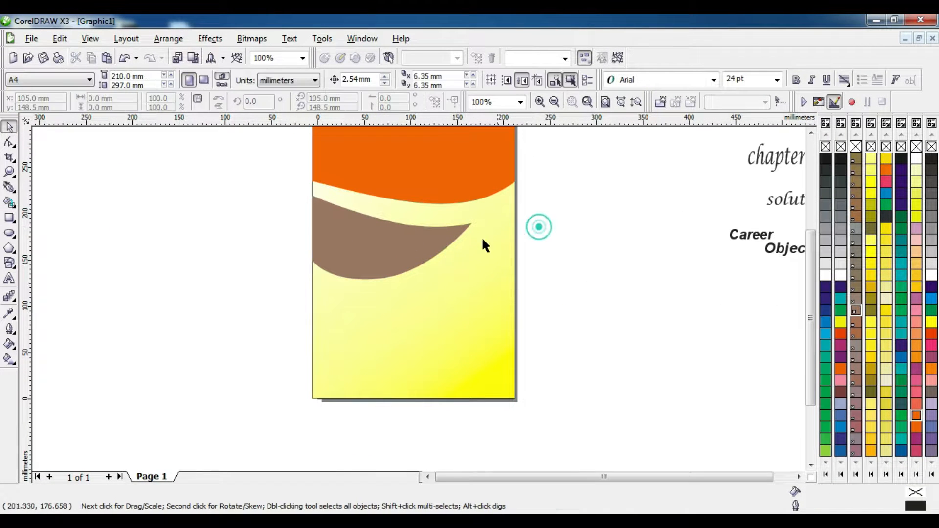
# Duplicate the brown shape with a 6.35 mm upward offset, fill the copy with Yellow, and move it back to the page's left edge
pyautogui.click(387, 241)
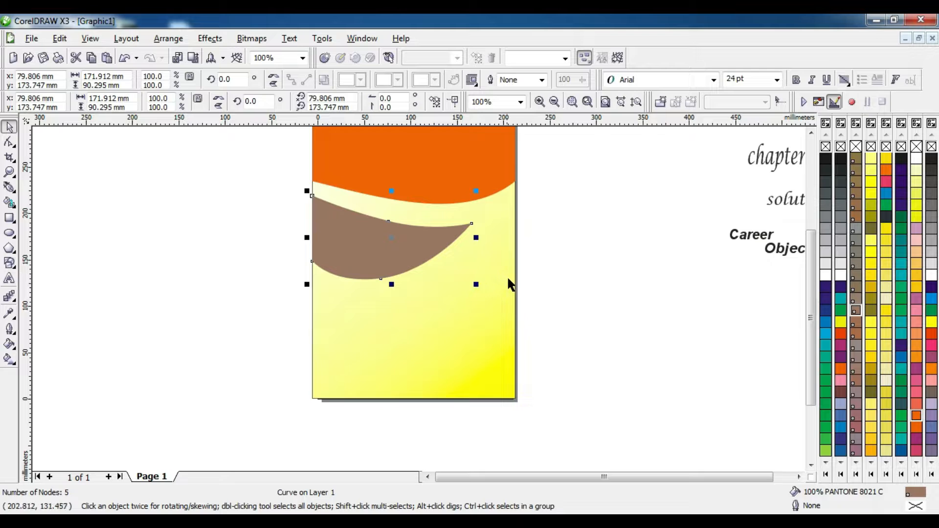
pyautogui.press('Up')
pyautogui.press('Right')
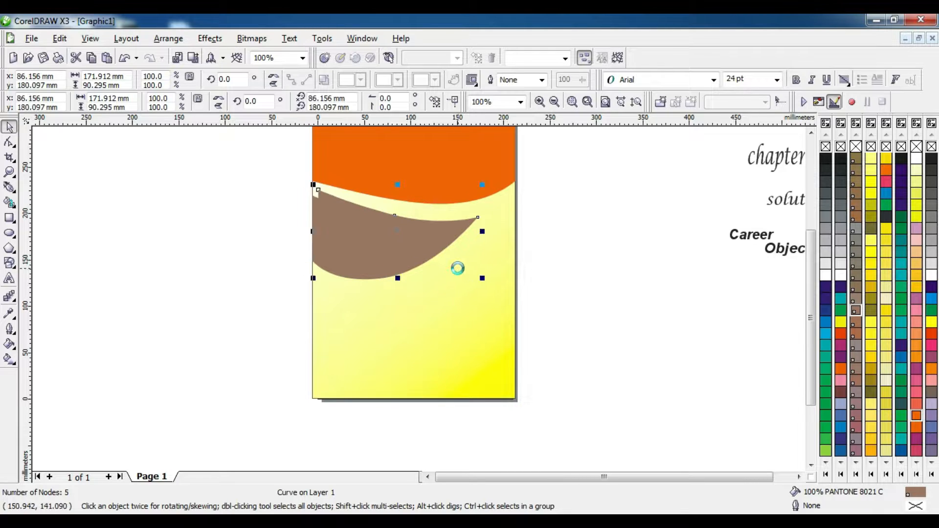
pyautogui.click(840, 322)
pyautogui.moveTo(405, 245); pyautogui.dragTo(399, 245)
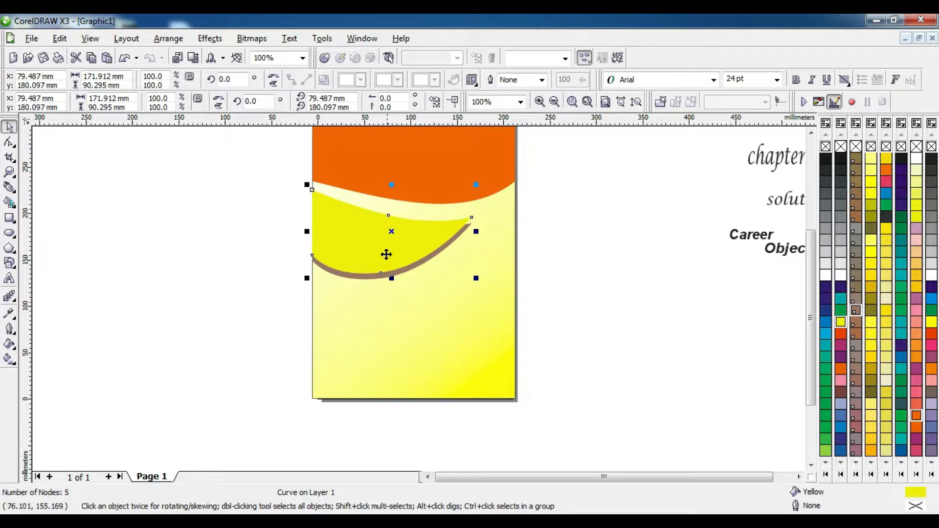
pyautogui.click(230, 242)
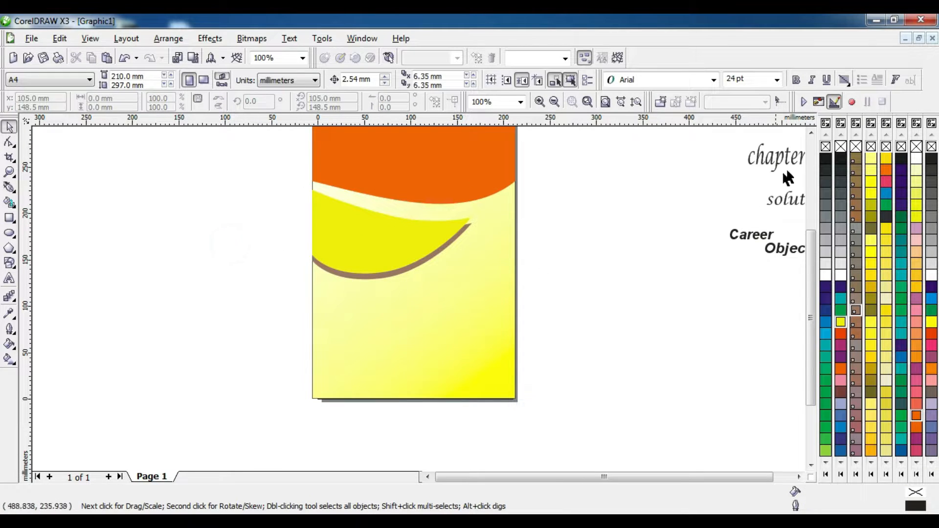
# Draw a full-width rectangle of about 218.6 × 51.9 mm along the page's bottom and fill it with Orange
pyautogui.scroll(1, 460, 278)
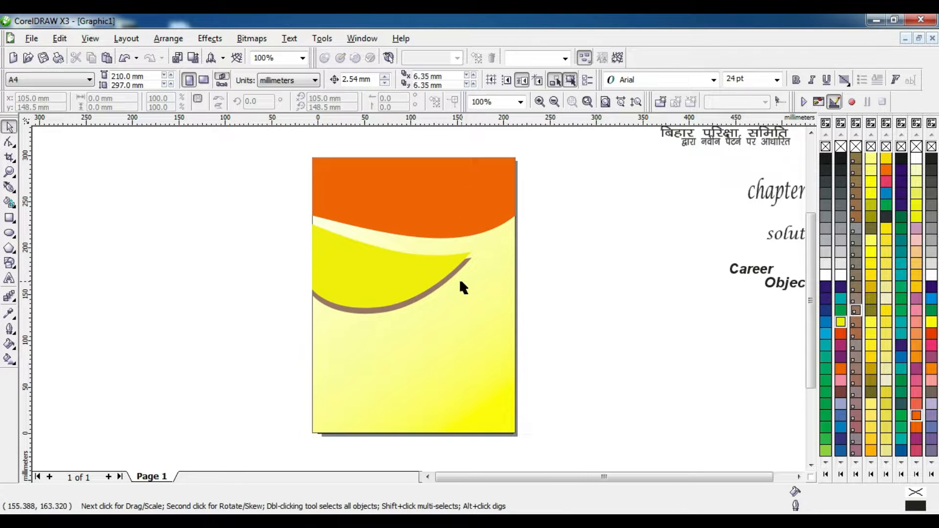
pyautogui.click(10, 219)
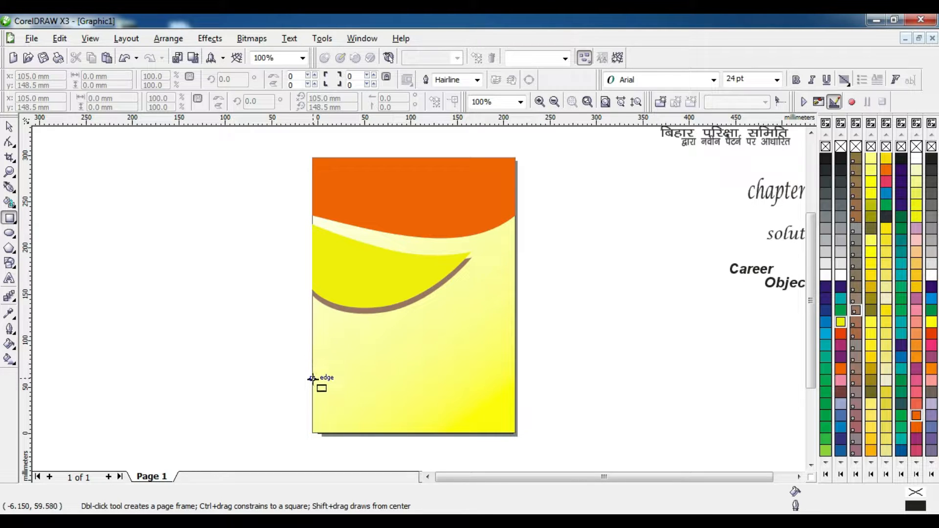
pyautogui.moveTo(312, 386); pyautogui.dragTo(514, 432)
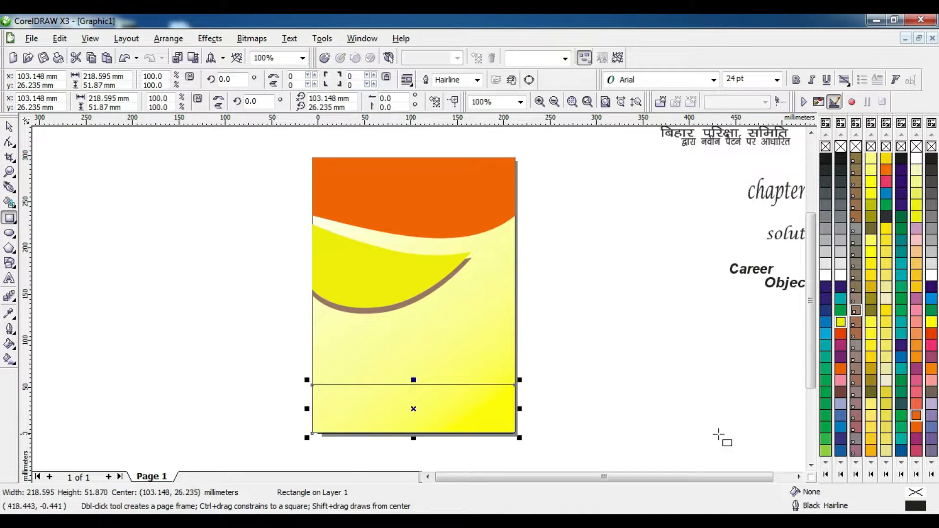
pyautogui.click(841, 368)
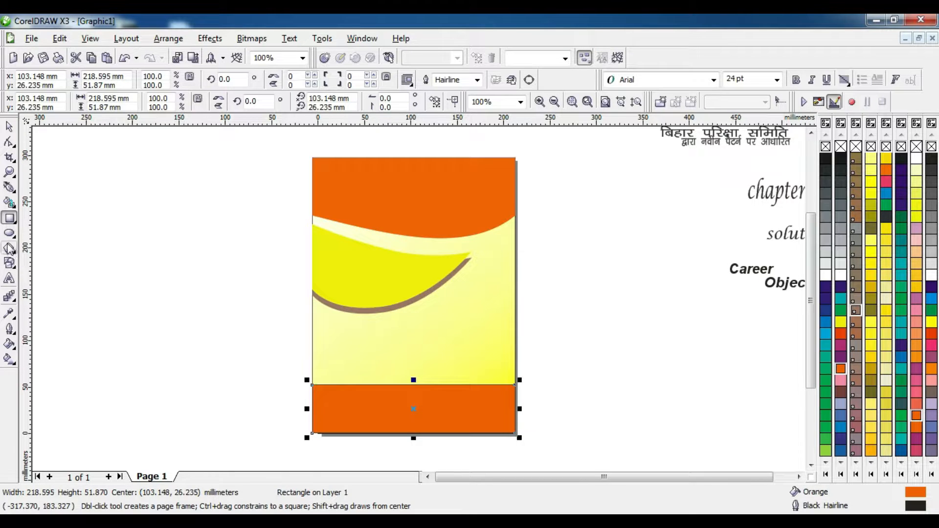
# Convert the orange rectangle to curves and lower its top-right node to the page's bottom-right corner, forming a wedge
pyautogui.click(11, 143)
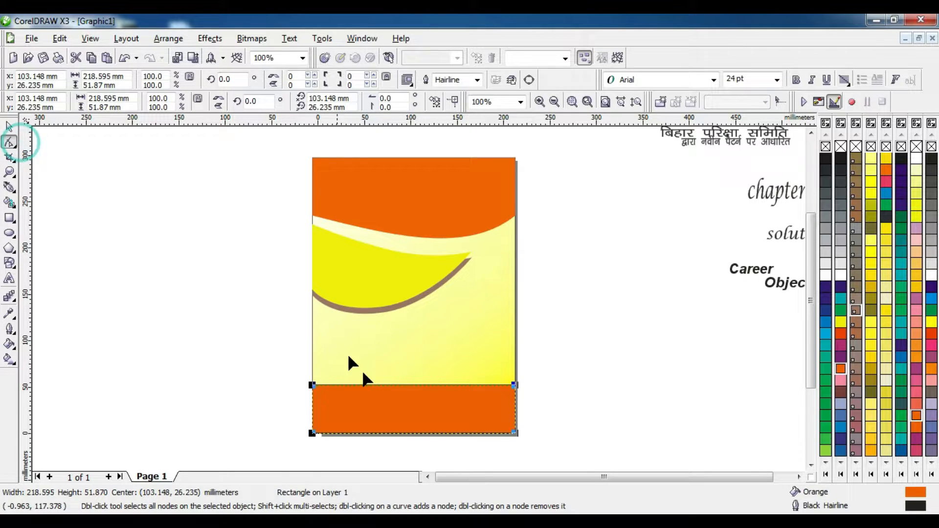
pyautogui.rightClick(404, 410)
pyautogui.click(444, 188)
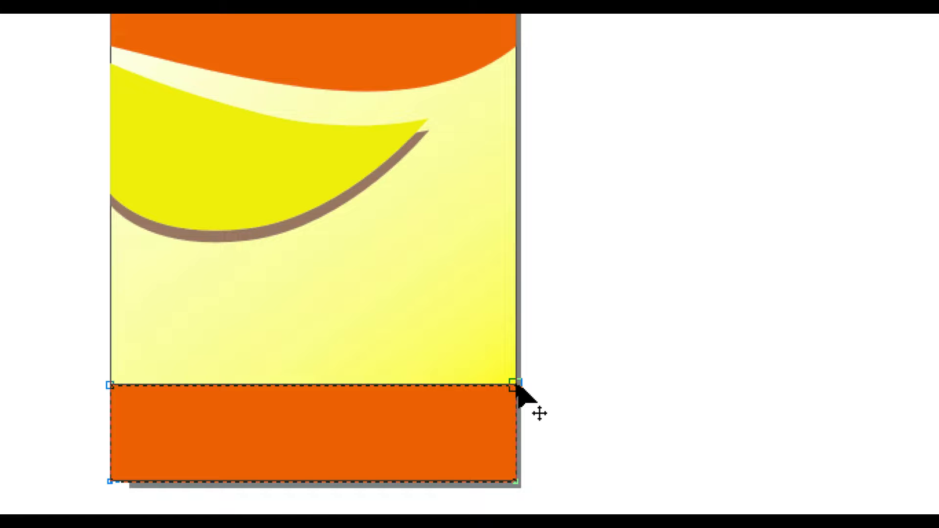
pyautogui.moveTo(514, 387); pyautogui.dragTo(513, 480)
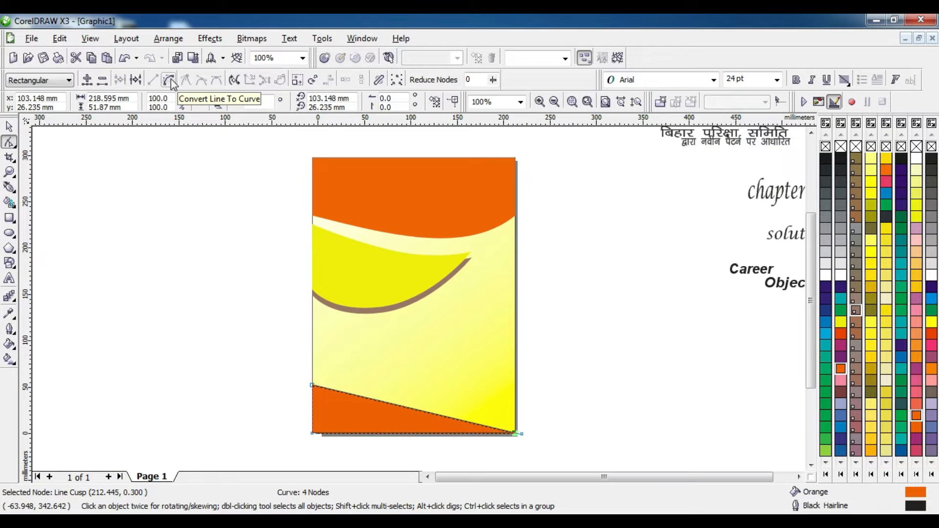
# Bow the orange wedge's sloping edge upward into a curved mound about 49.4 mm tall and remove its outline
pyautogui.click(171, 81)
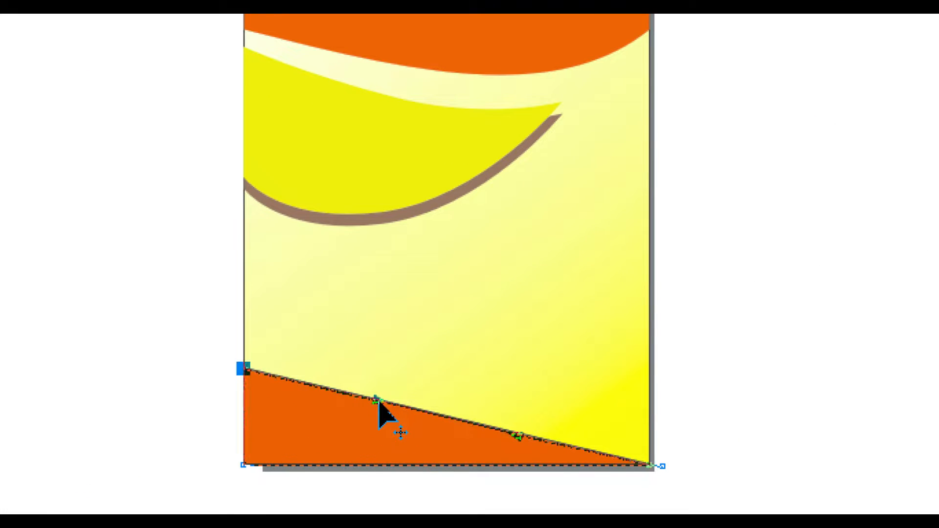
pyautogui.moveTo(379, 402); pyautogui.dragTo(414, 309)
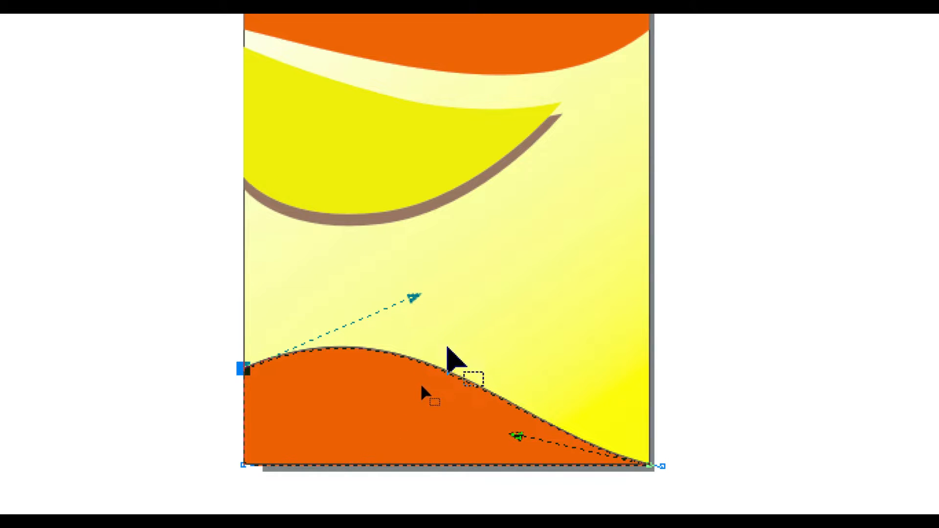
pyautogui.click(555, 358)
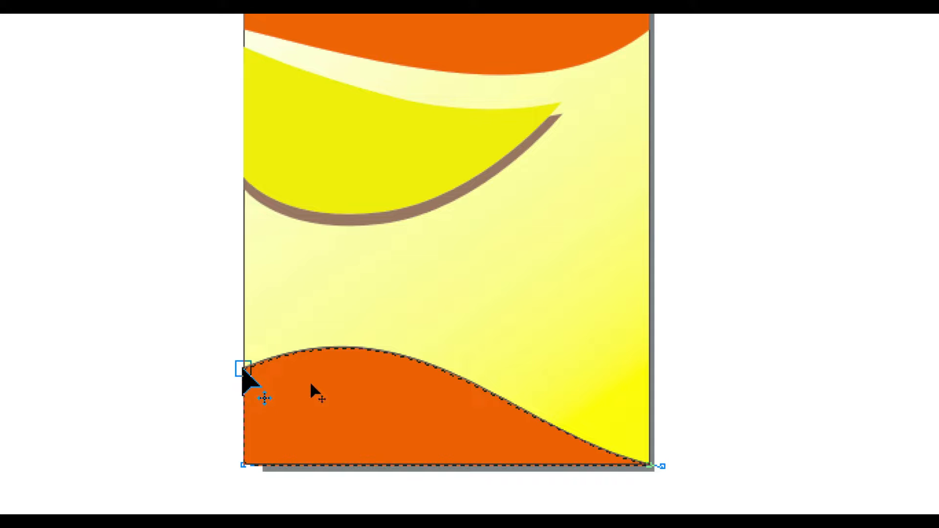
pyautogui.click(240, 368)
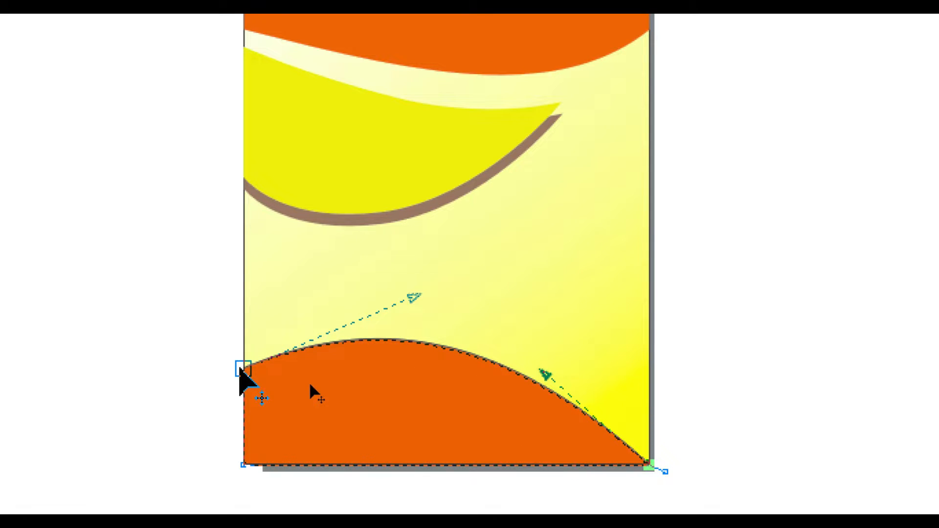
pyautogui.moveTo(240, 369); pyautogui.dragTo(246, 422)
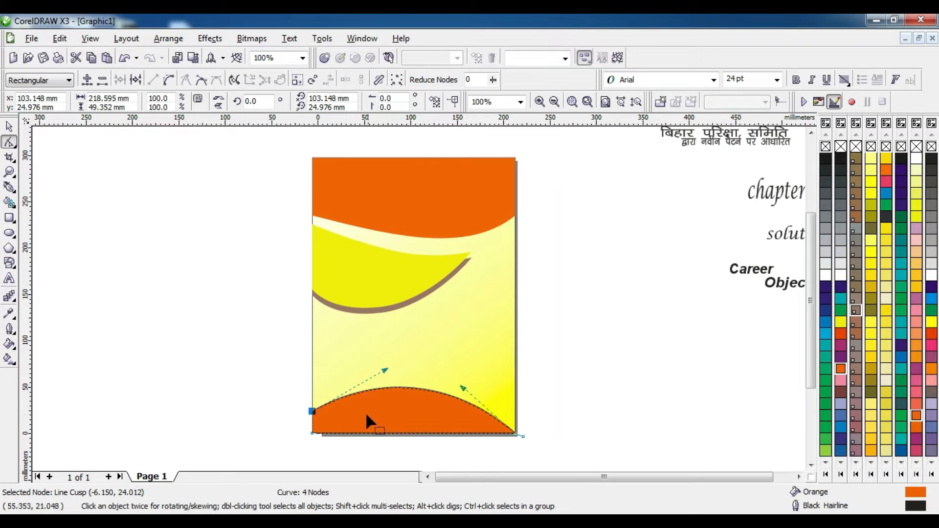
pyautogui.click(10, 328)
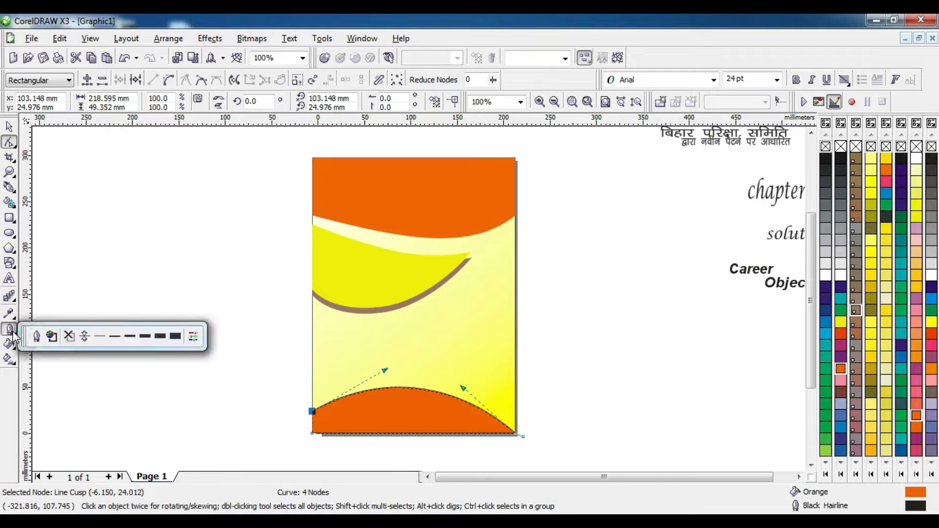
pyautogui.click(69, 336)
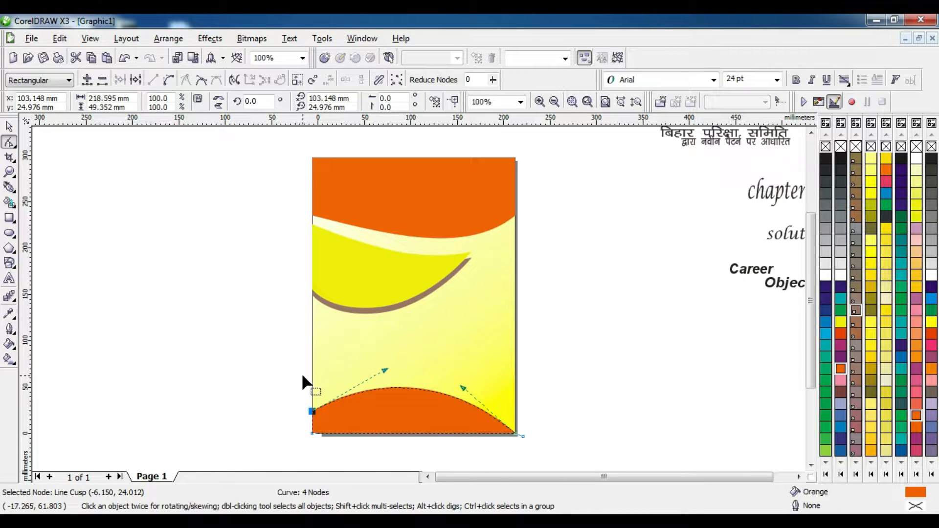
# Draw a full-width rectangle of about 218.6 × 17 mm above the orange mound and fill it with Red
pyautogui.click(10, 218)
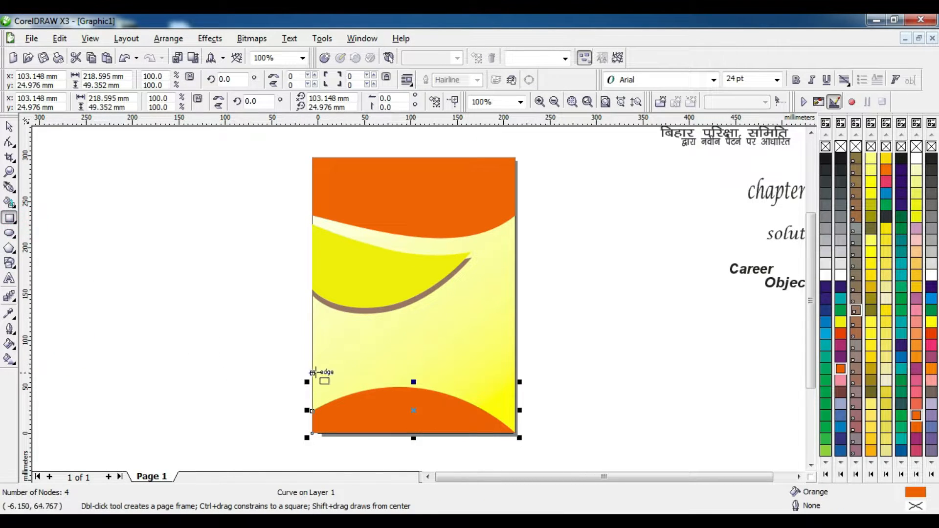
pyautogui.moveTo(320, 358); pyautogui.dragTo(515, 374)
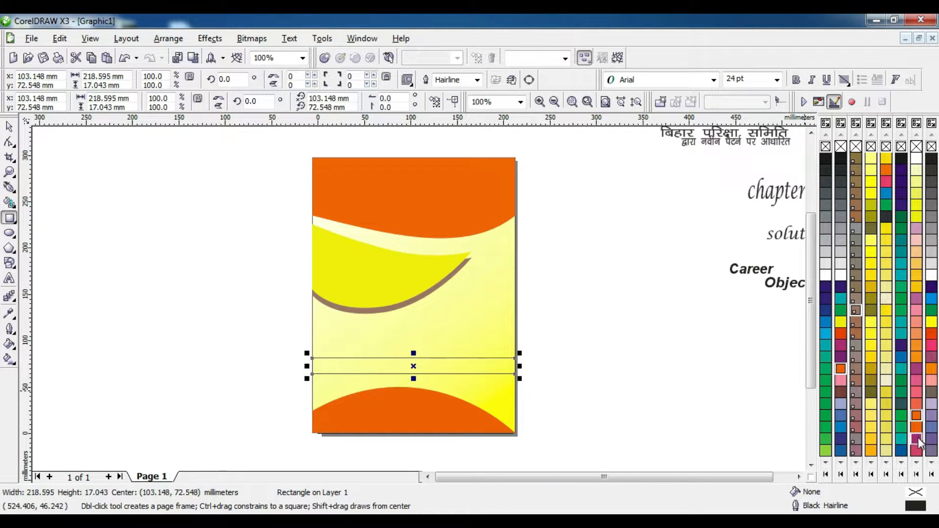
pyautogui.click(932, 334)
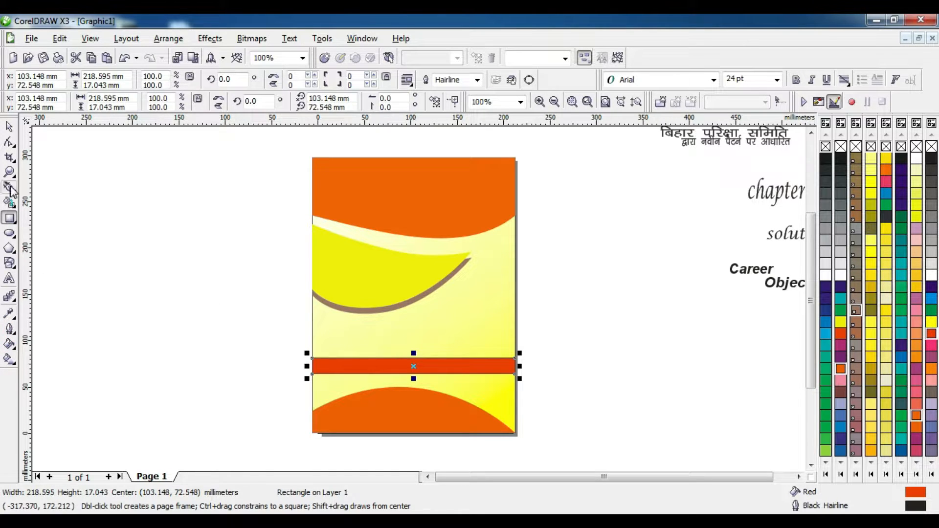
# Convert the red rectangle to curves and lower both right-hand nodes to make a slanted band about 66.7 mm tall
pyautogui.click(16, 154)
pyautogui.click(17, 147)
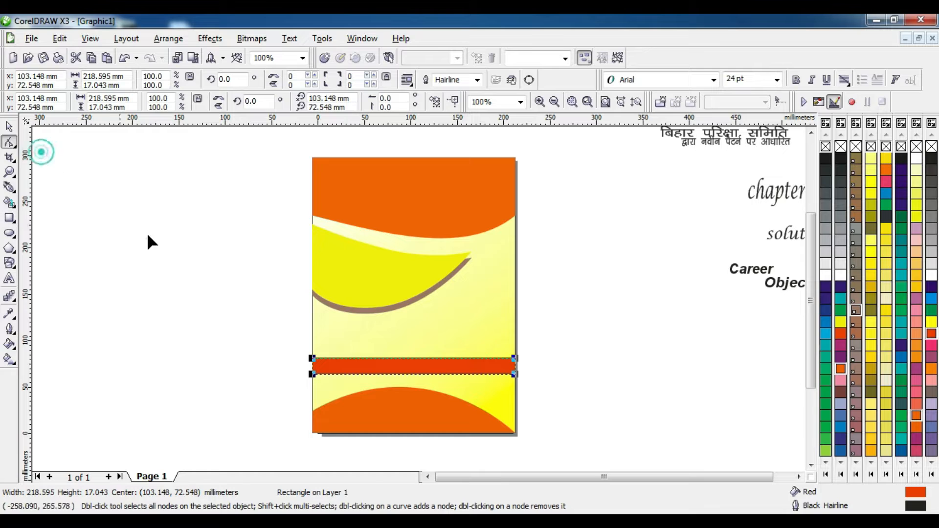
pyautogui.rightClick(425, 366)
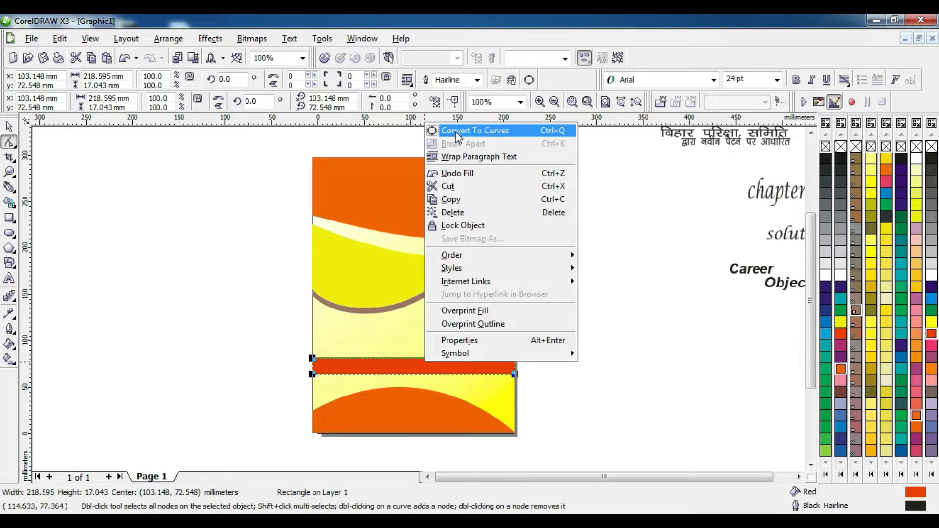
pyautogui.click(456, 131)
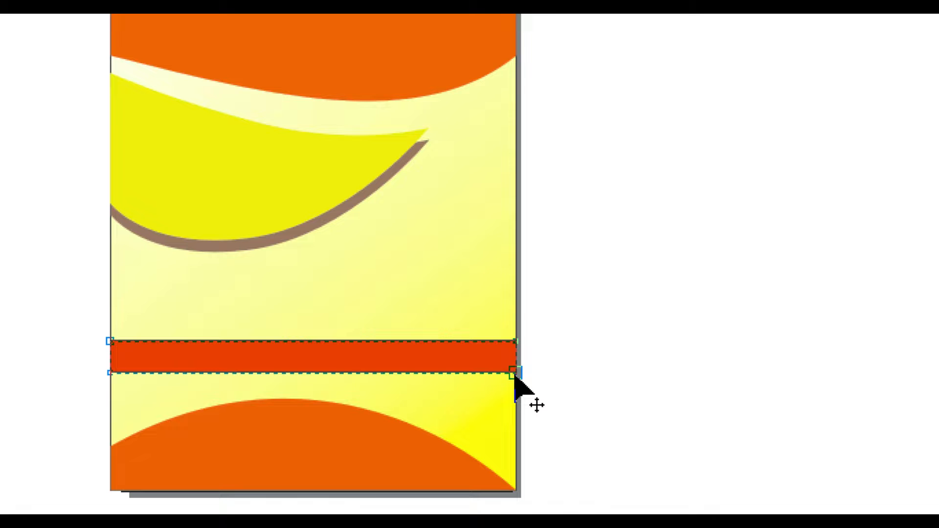
pyautogui.moveTo(514, 376); pyautogui.dragTo(515, 464)
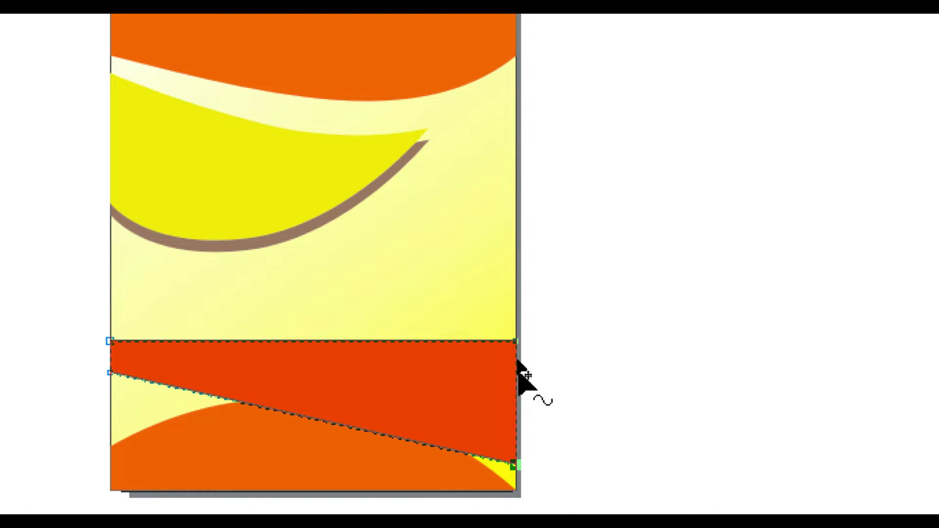
pyautogui.moveTo(515, 342); pyautogui.dragTo(515, 443)
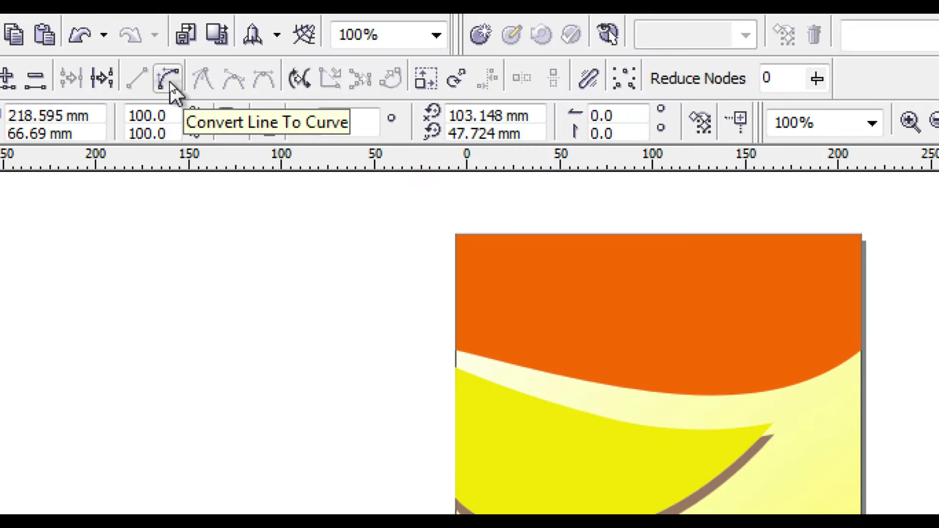
# Convert the red band's upper and lower edges to curves and bow both upward, to about 74.4 mm tall
pyautogui.click(169, 82)
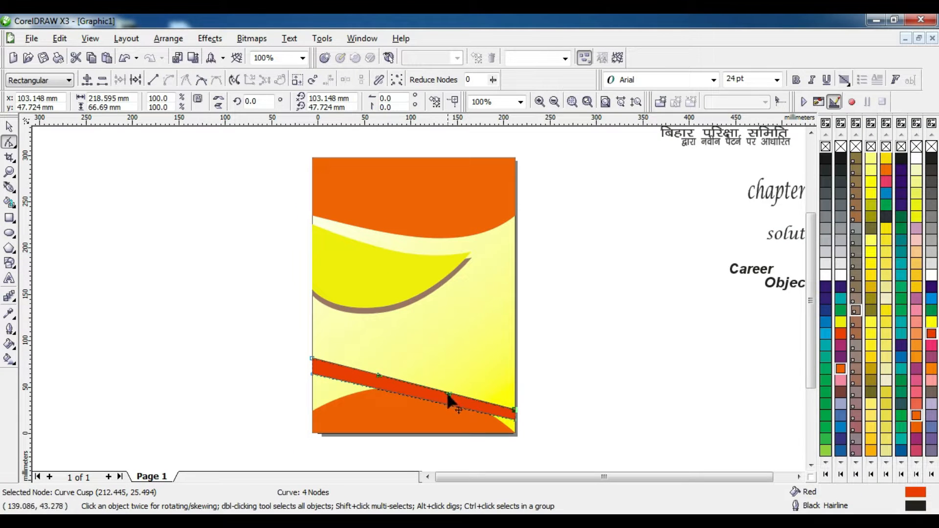
pyautogui.moveTo(448, 393); pyautogui.dragTo(374, 335)
pyautogui.click(312, 375)
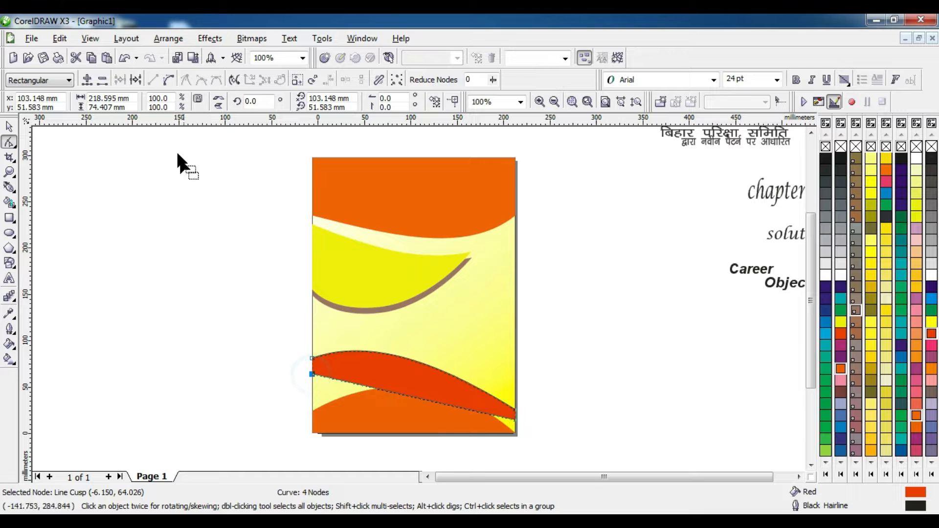
pyautogui.click(167, 82)
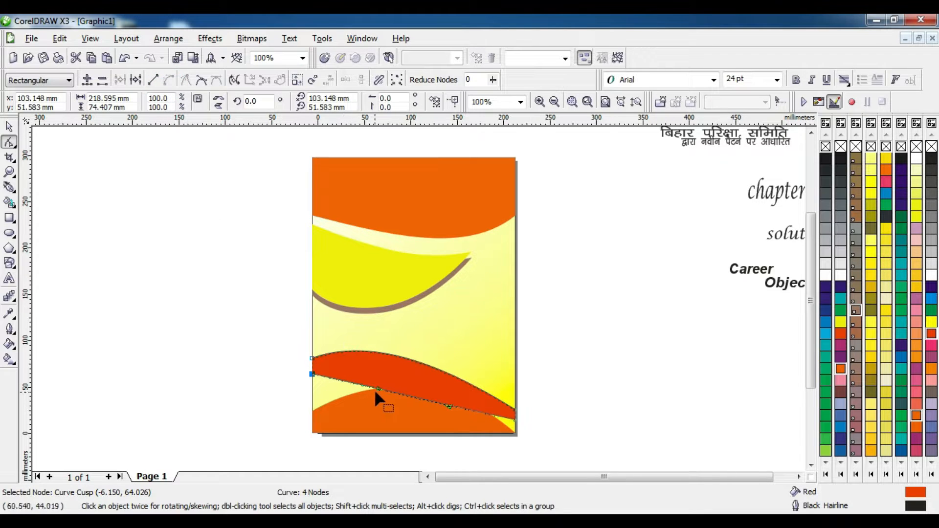
pyautogui.moveTo(375, 391); pyautogui.dragTo(382, 355)
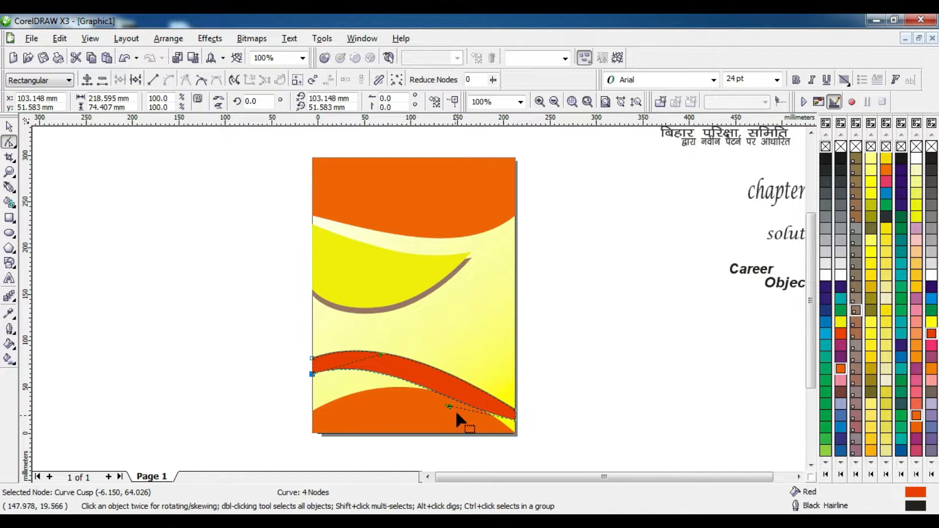
pyautogui.moveTo(448, 404); pyautogui.dragTo(457, 390)
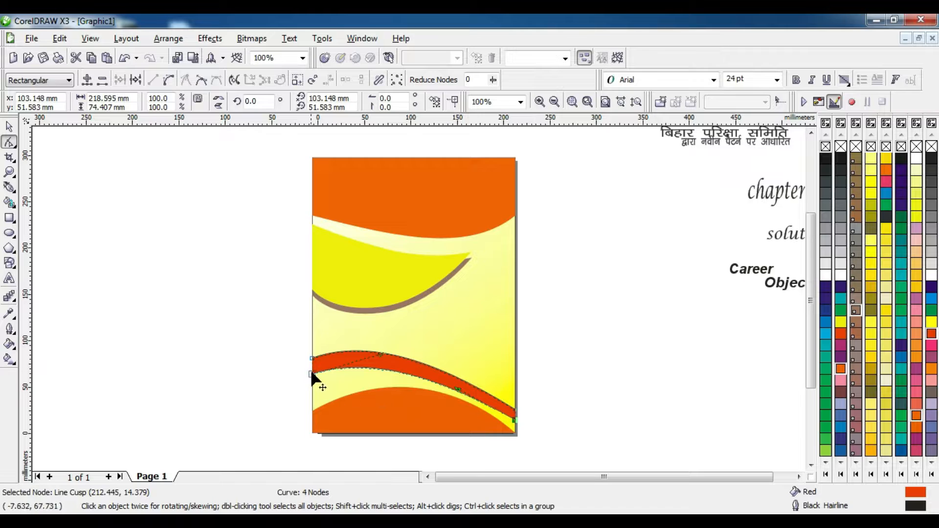
# Refine the red band by lowering its two left nodes and raising the curve of its upper edge near the right end
pyautogui.moveTo(312, 372); pyautogui.dragTo(313, 388)
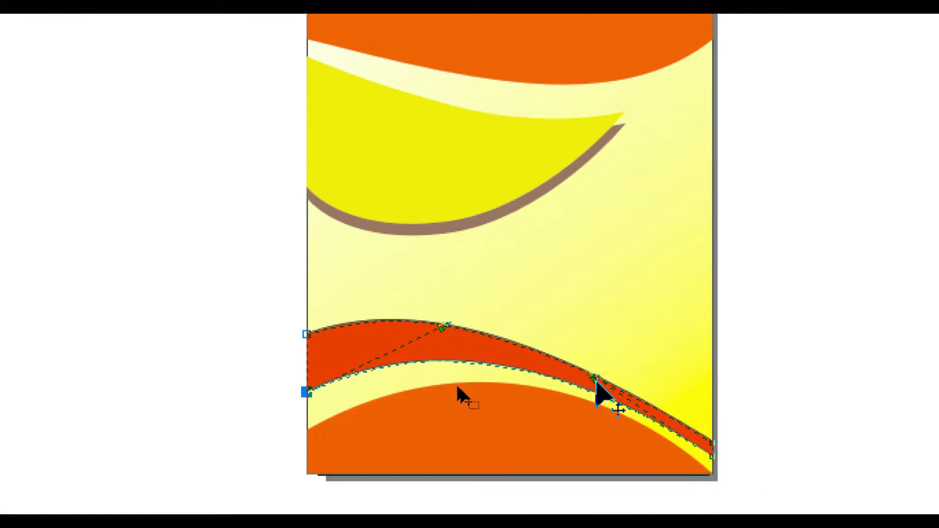
pyautogui.click(711, 446)
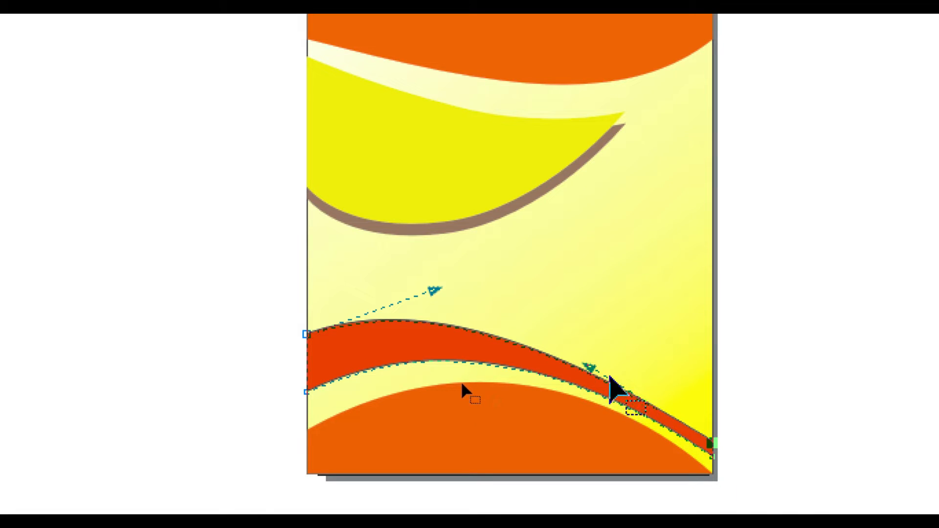
pyautogui.moveTo(589, 366); pyautogui.dragTo(592, 347)
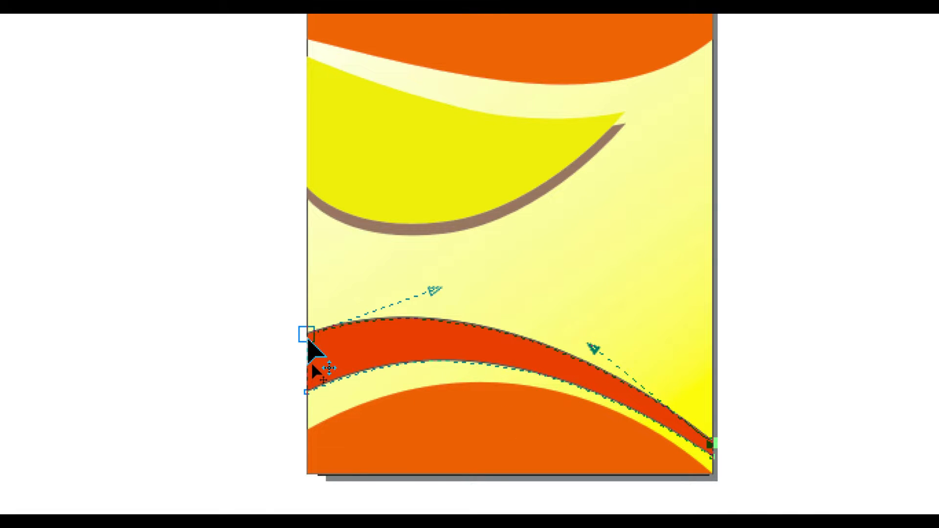
pyautogui.moveTo(306, 335); pyautogui.dragTo(306, 343)
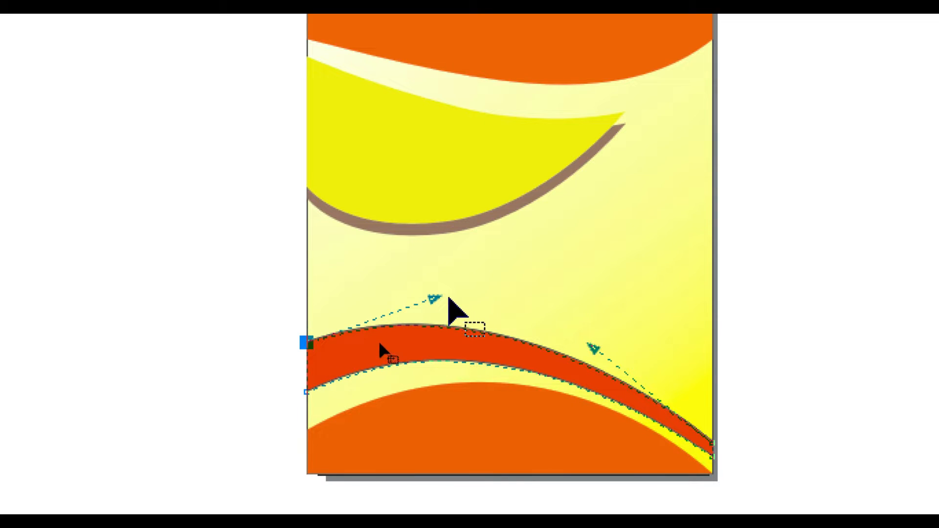
# Raise the red band's upper curve slightly, to about 74.7 mm overall height, and remove the band's outline
pyautogui.moveTo(432, 299); pyautogui.dragTo(435, 283)
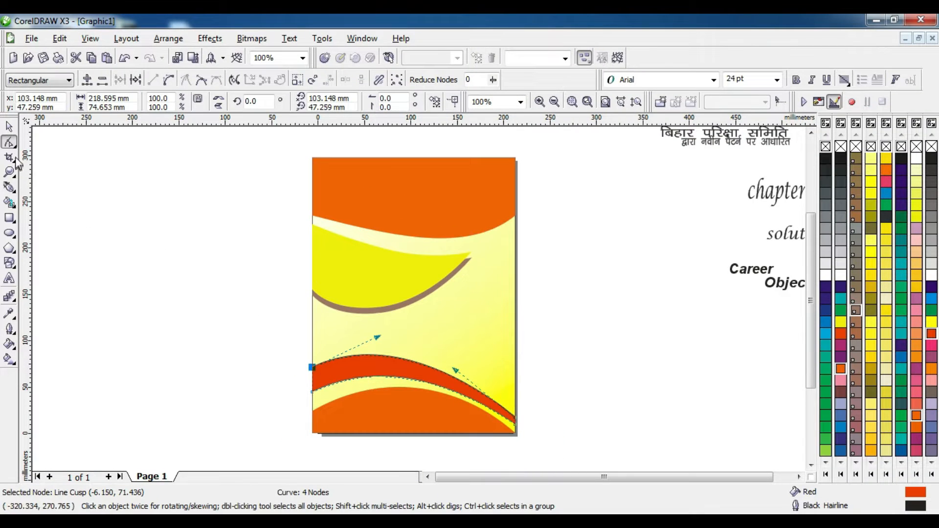
pyautogui.click(9, 128)
pyautogui.click(149, 252)
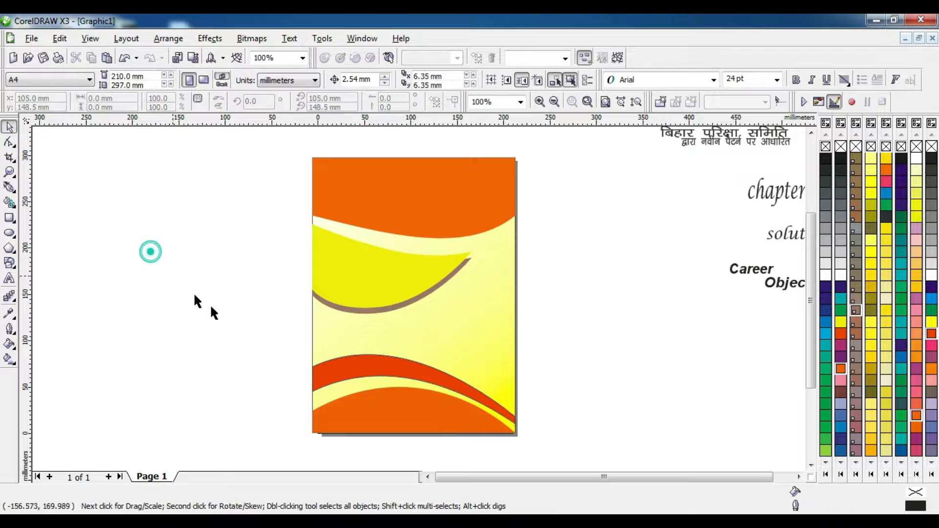
pyautogui.click(382, 373)
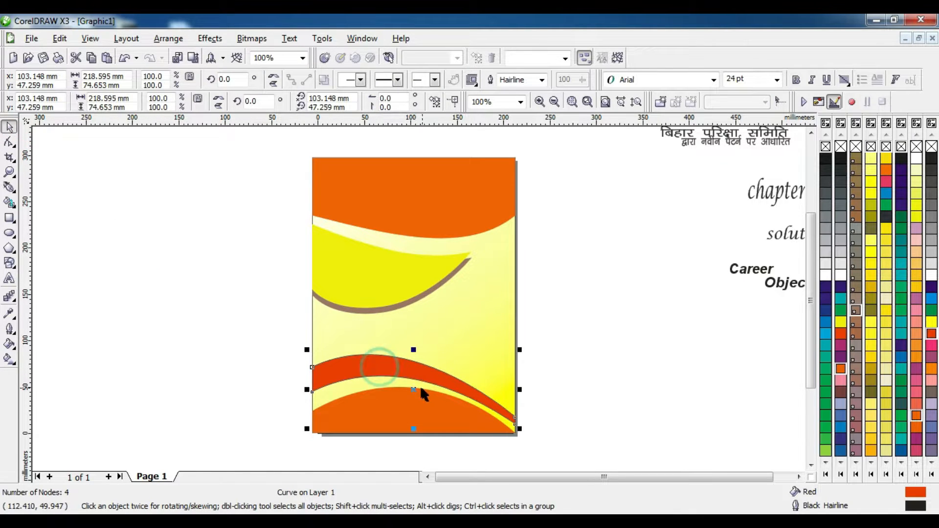
pyautogui.click(9, 330)
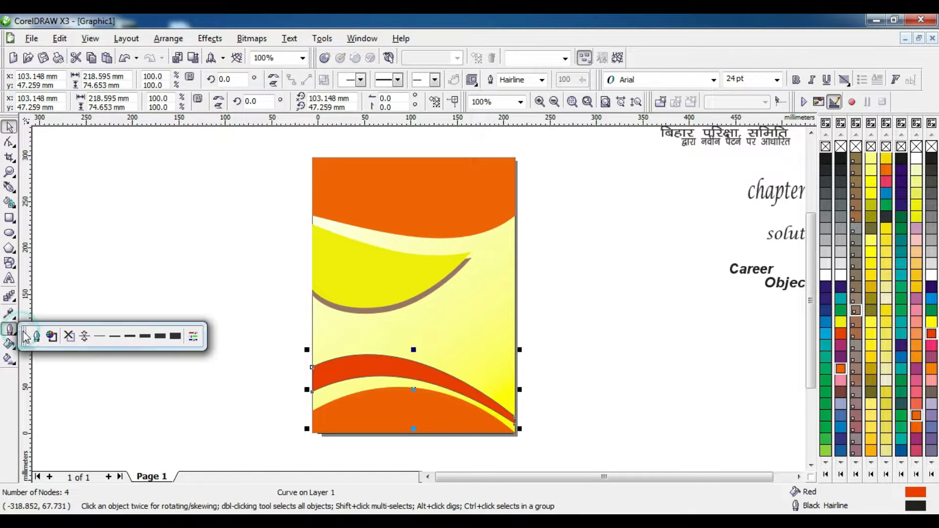
pyautogui.click(69, 336)
pyautogui.click(198, 344)
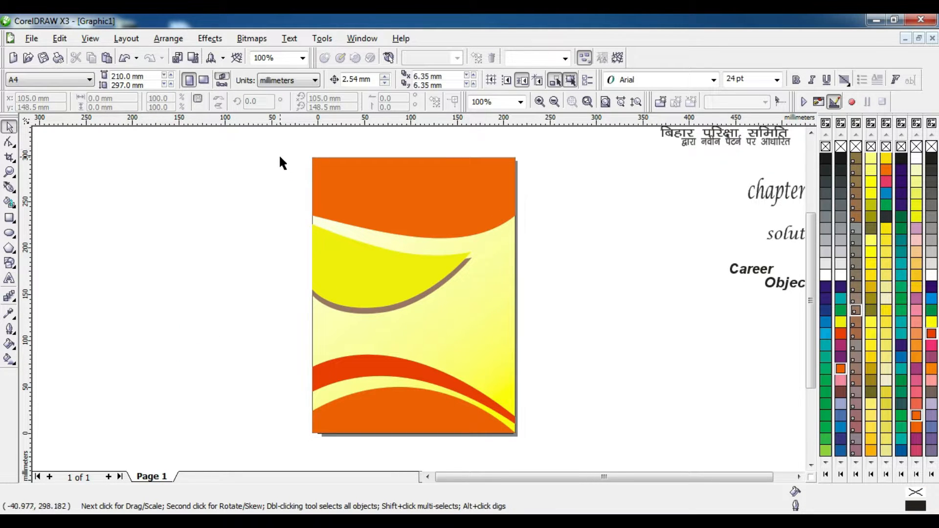
# Select all five background shapes on the cover and lock them
pyautogui.moveTo(266, 150); pyautogui.dragTo(535, 450)
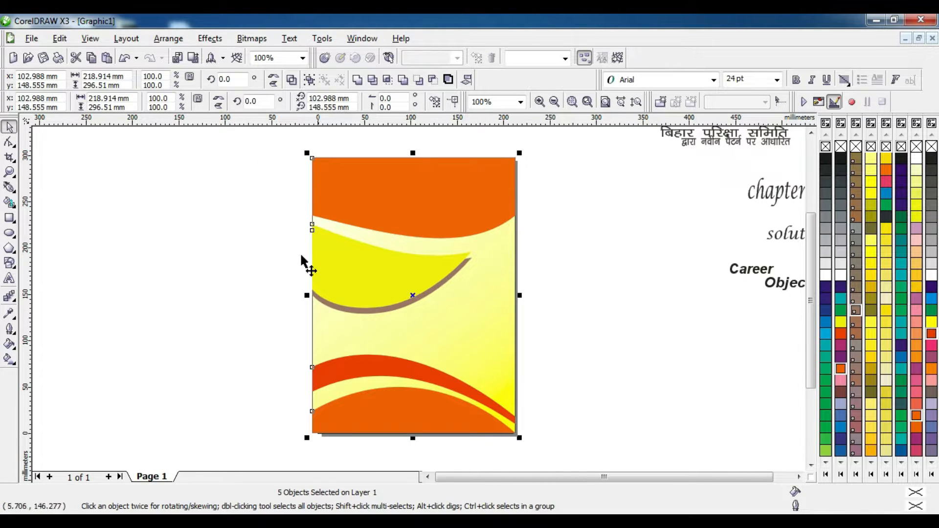
pyautogui.click(169, 38)
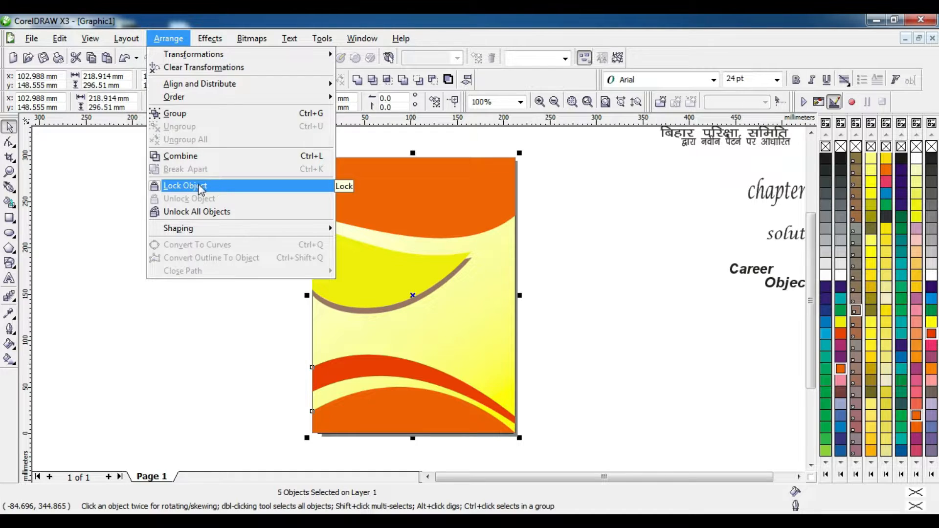
pyautogui.click(201, 189)
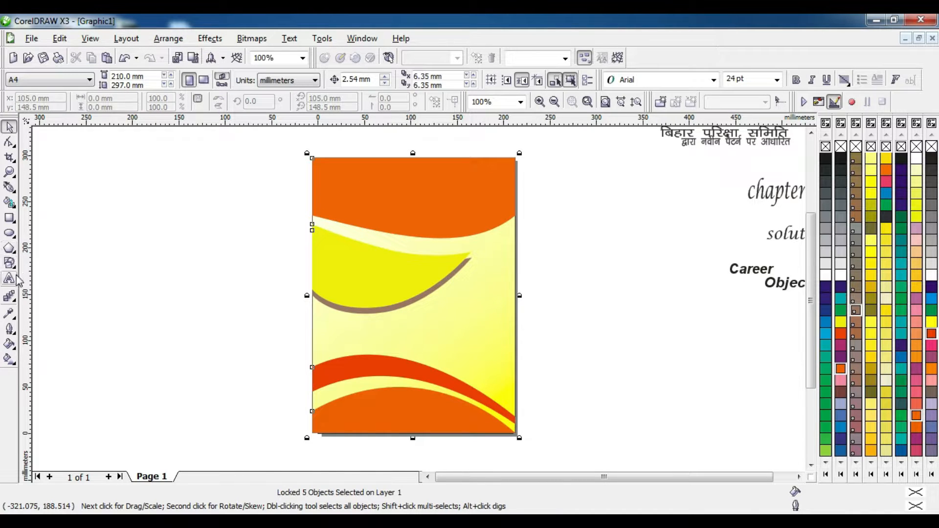
# Examine the book page reference in Windows Photo Viewer and the earlier cover draft in the other CorelDRAW window
pyautogui.click(232, 521)
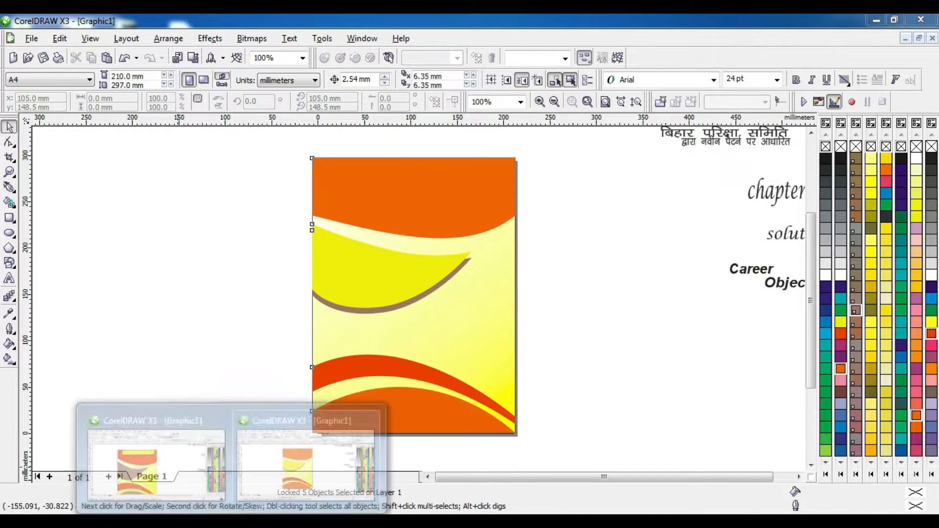
pyautogui.click(370, 415)
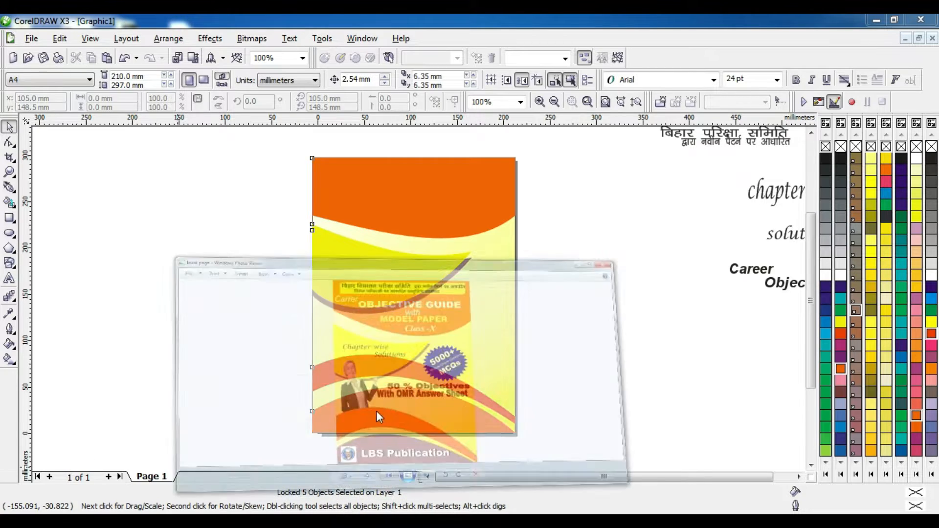
pyautogui.scroll(1, 547, 260)
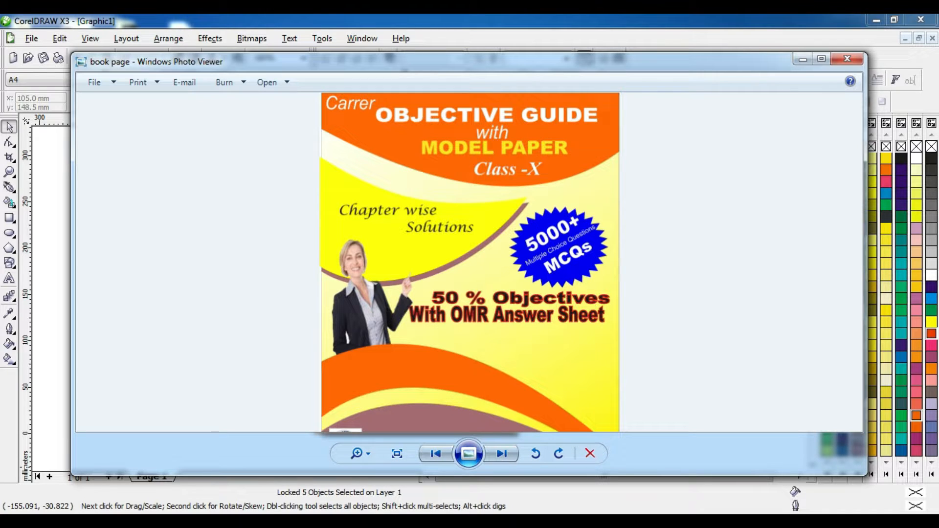
pyautogui.click(232, 521)
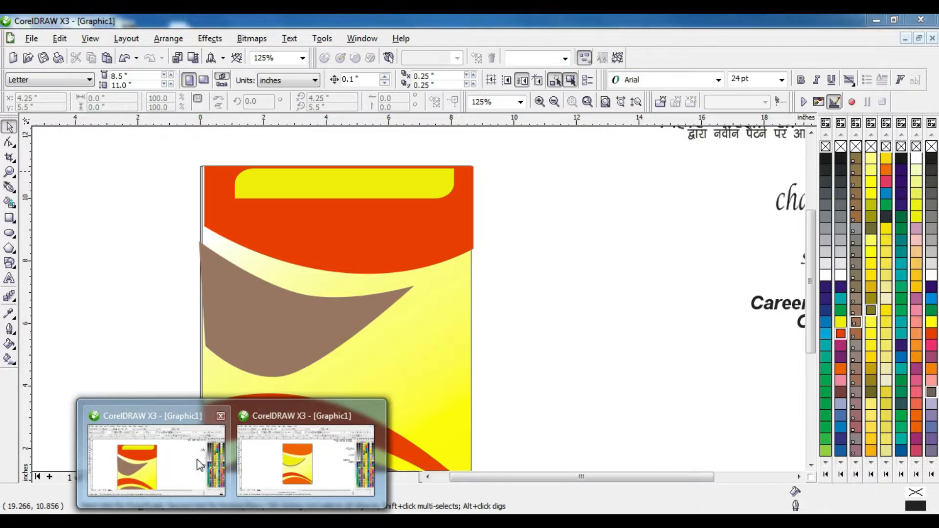
pyautogui.click(201, 454)
pyautogui.scroll(-1, 351, 349)
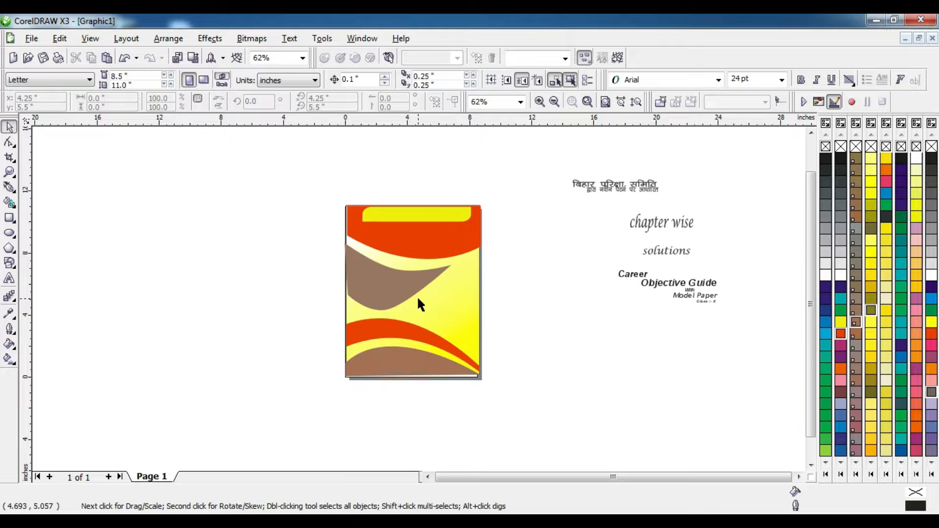
pyautogui.scroll(1, 466, 293)
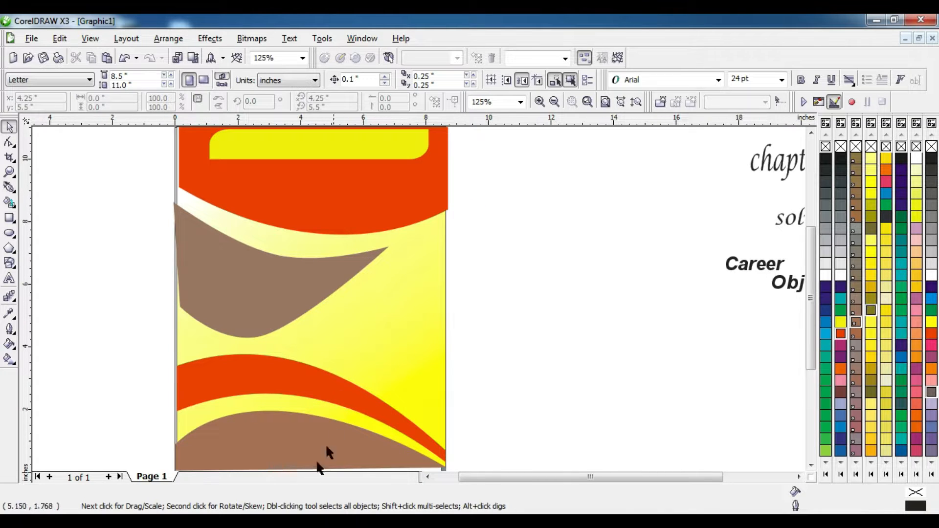
pyautogui.click(308, 448)
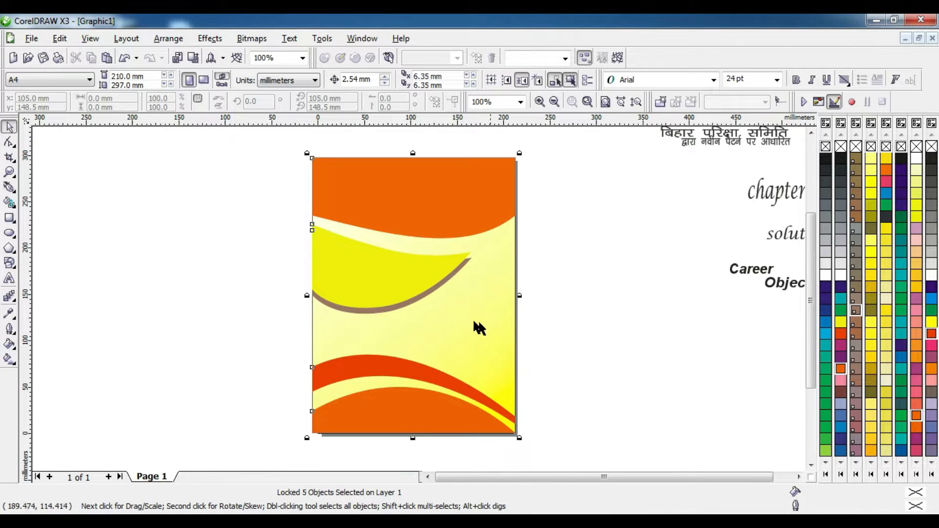
# Draw a star about 79.6 × 52.3 mm in the empty area beside the cover page
pyautogui.click(193, 264)
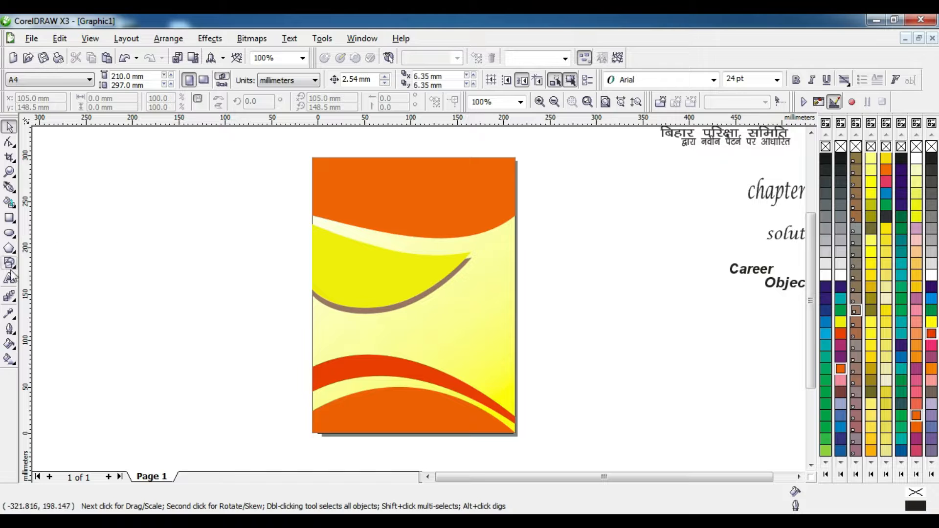
pyautogui.click(9, 248)
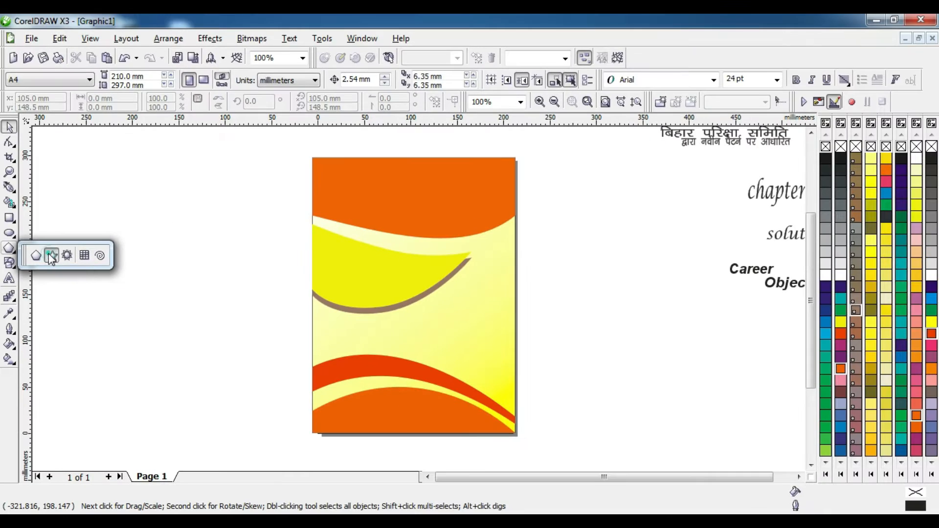
pyautogui.click(51, 255)
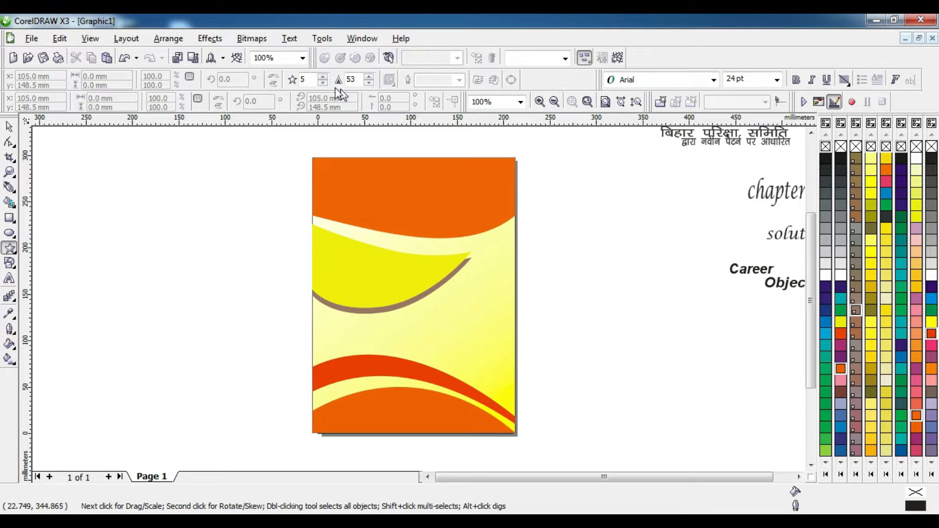
pyautogui.moveTo(148, 201); pyautogui.dragTo(232, 260)
# Give the star 40 points and a sharpness of 15
pyautogui.doubleClick(303, 79)
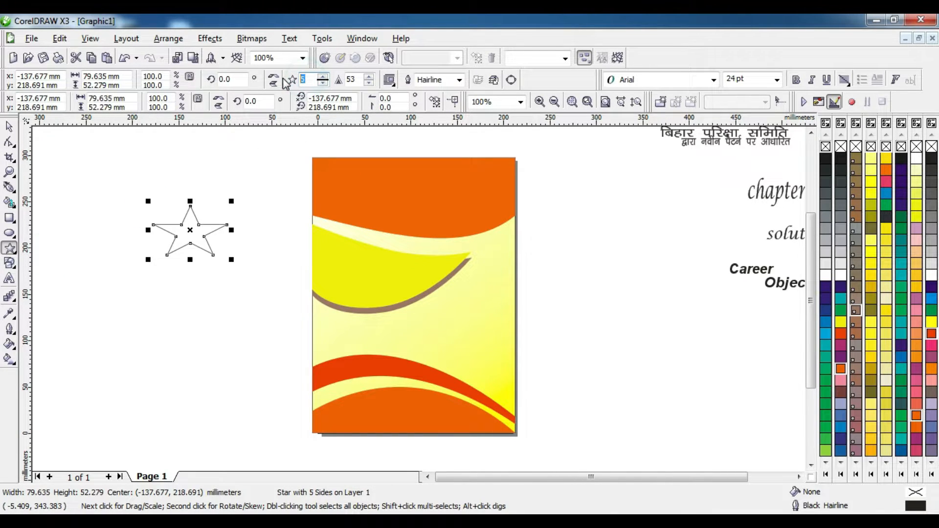
pyautogui.write('40')
pyautogui.press('Return')
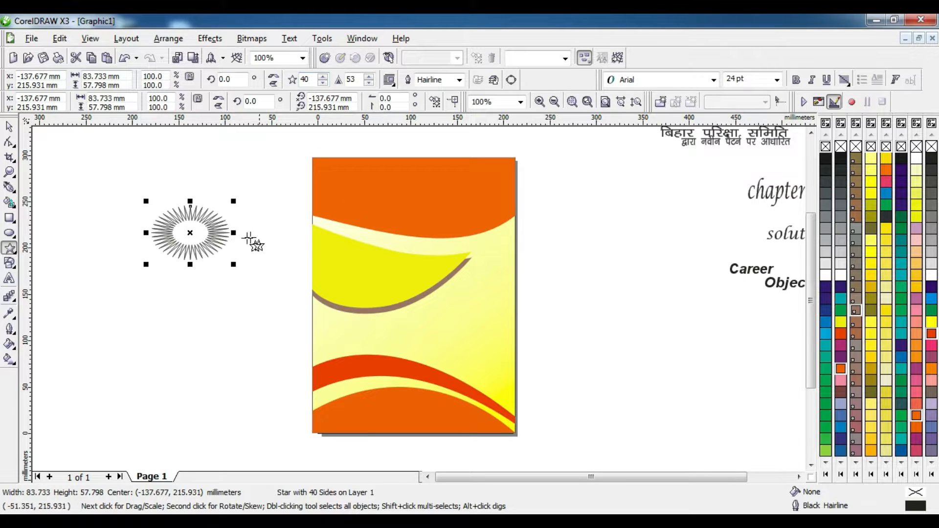
pyautogui.doubleClick(359, 78)
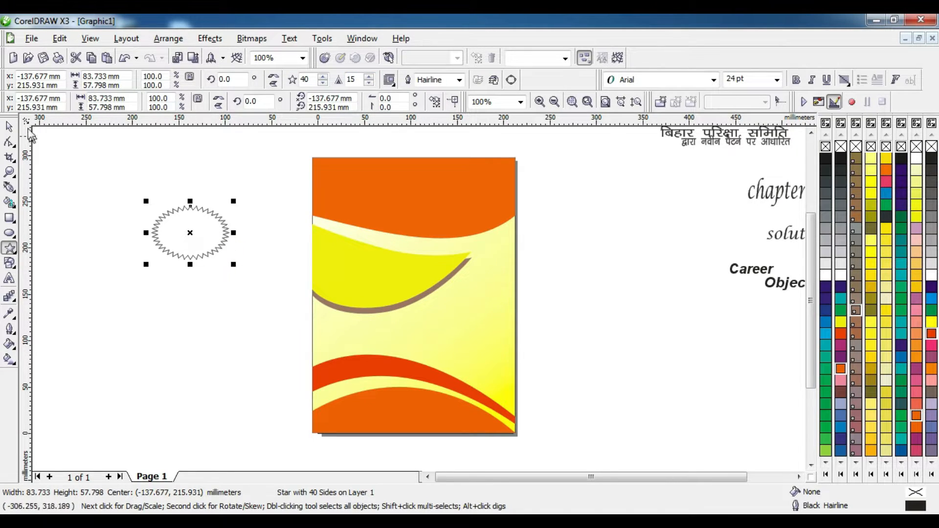
# Move the star onto the cover, just below the yellow shape's pointed tip, centred at about 160.9, 131.5 mm
pyautogui.click(12, 126)
pyautogui.moveTo(199, 233); pyautogui.dragTo(477, 314)
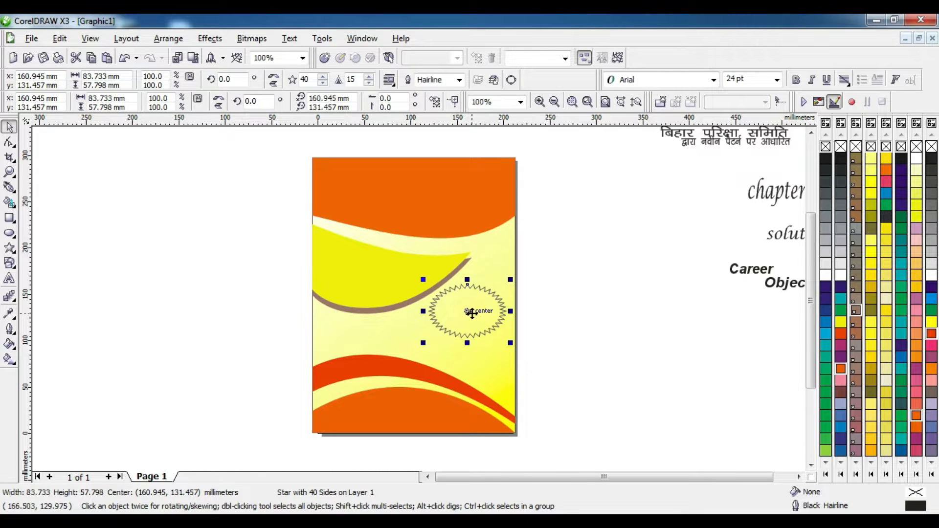
pyautogui.scroll(1, 472, 314)
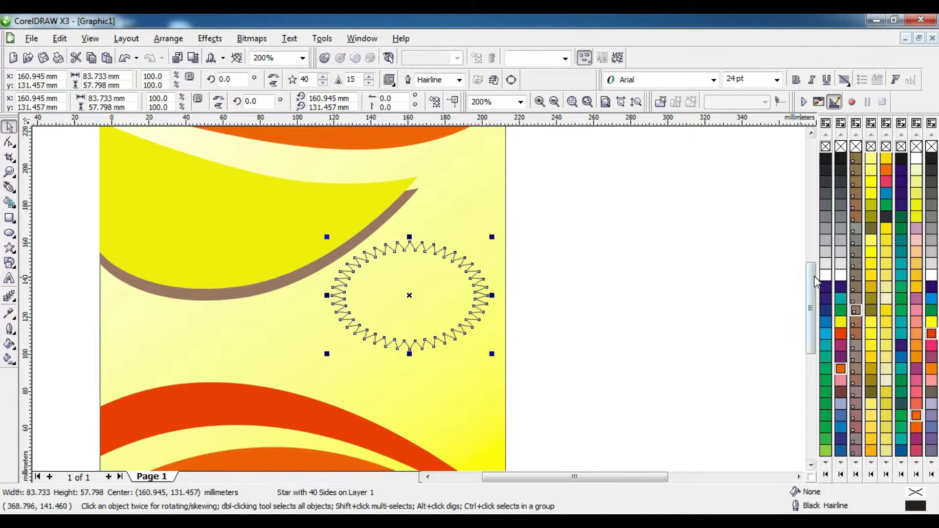
# Fill the star with dark blue (RGB 100%B 20%G) and remove its outline
pyautogui.click(825, 300)
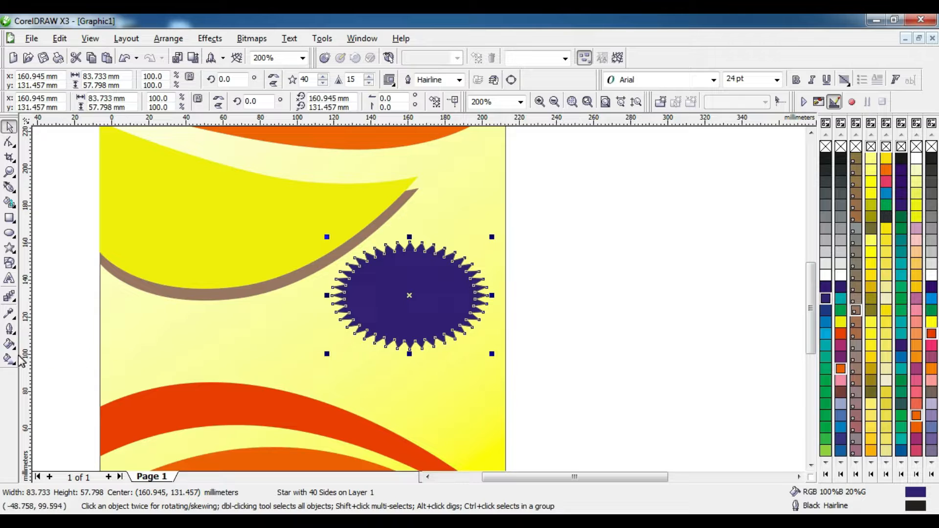
pyautogui.click(10, 332)
pyautogui.click(69, 337)
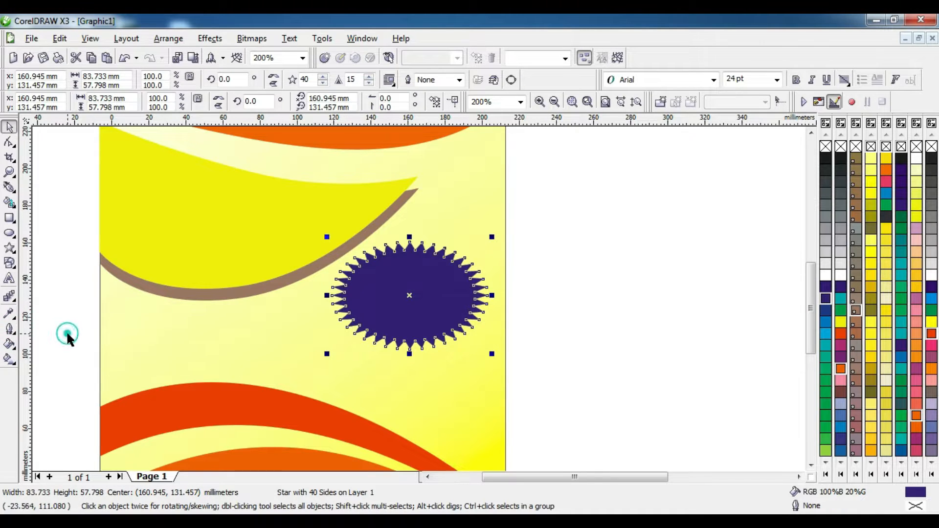
pyautogui.click(538, 284)
# Rotate the blue star about 15.1° counterclockwise and raise it so its centre sits at about y 137.8 mm
pyautogui.click(439, 294)
pyautogui.click(439, 295)
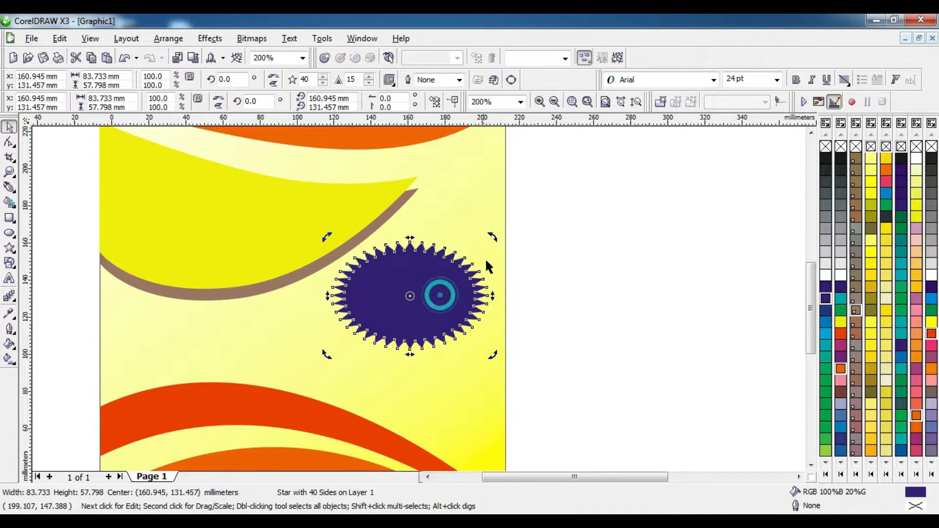
pyautogui.moveTo(495, 239); pyautogui.dragTo(447, 289)
pyautogui.click(440, 314)
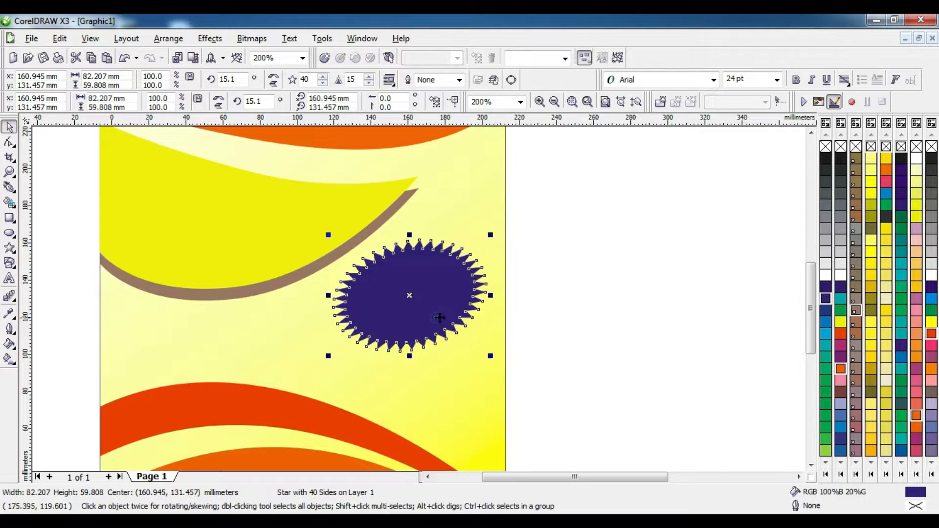
pyautogui.click(567, 285)
pyautogui.click(449, 302)
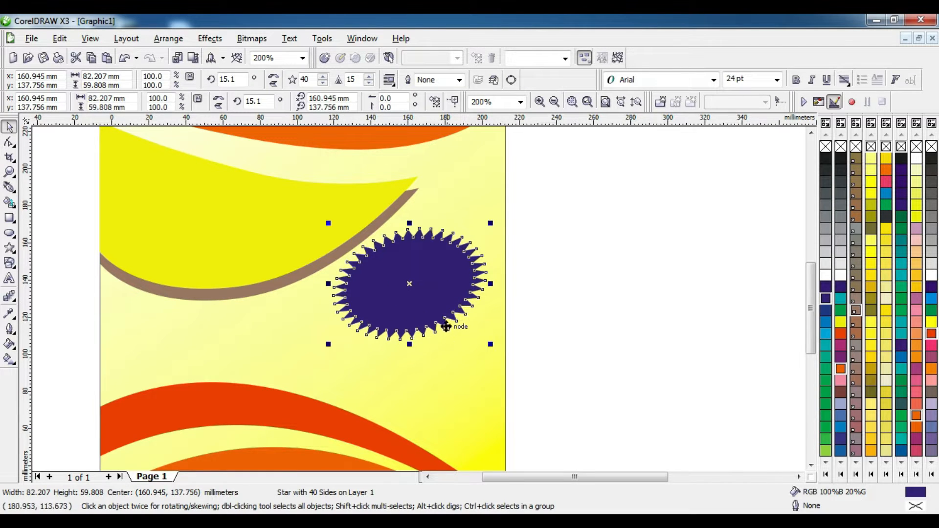
pyautogui.click(438, 301)
pyautogui.press('F3')
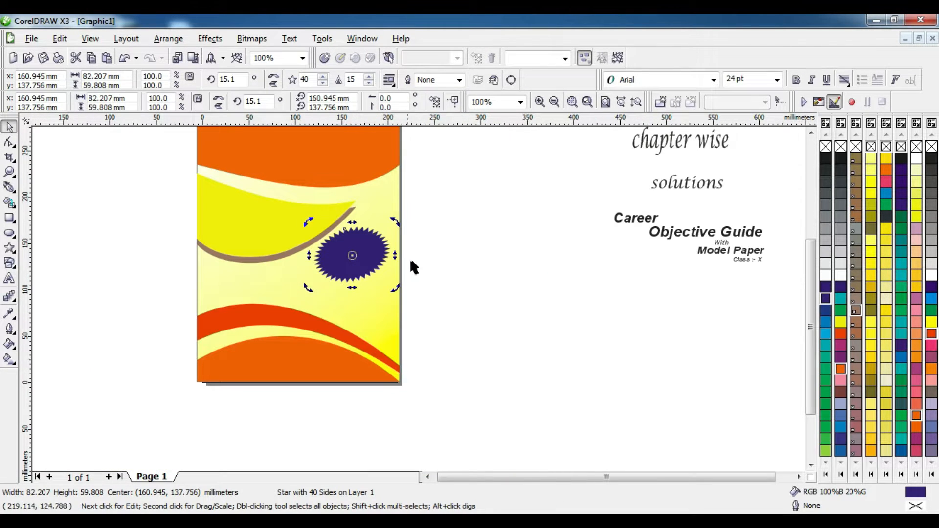
pyautogui.click(811, 132)
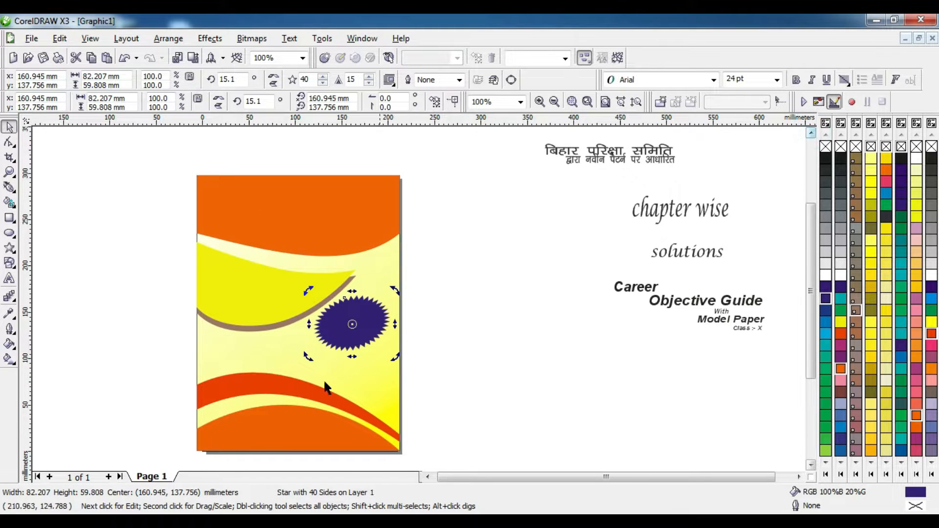
pyautogui.press('Escape')
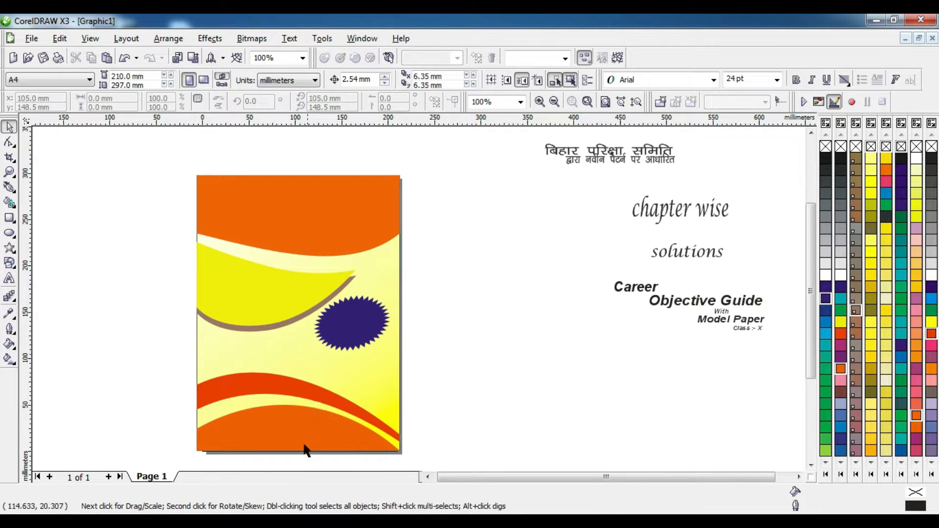
# Check the full layout and text of the book page reference in Windows Photo Viewer and return to the CorelDRAW cover
pyautogui.click(340, 522)
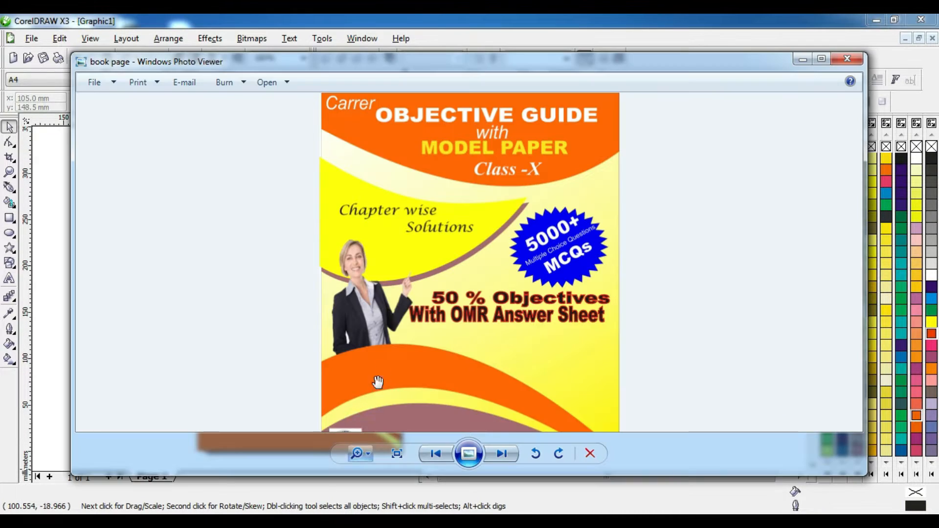
pyautogui.scroll(1, 468, 123)
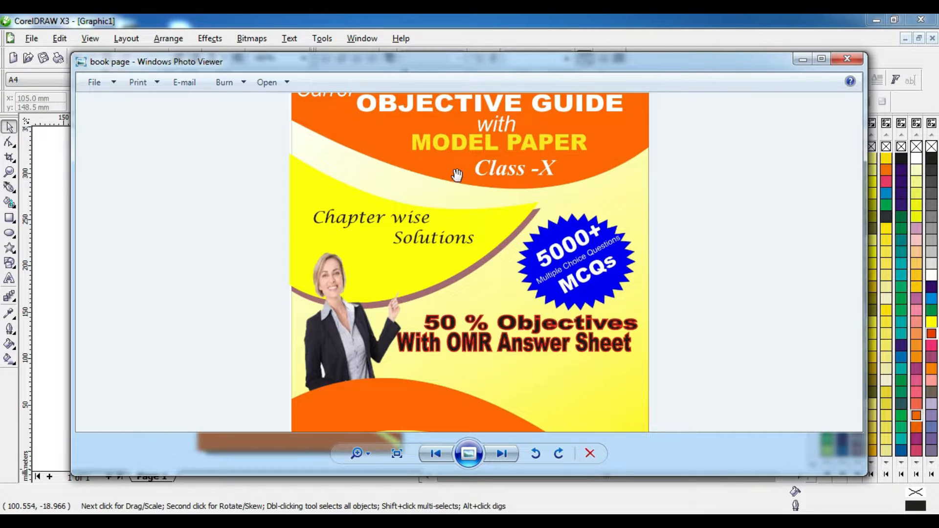
pyautogui.scroll(-2, 459, 193)
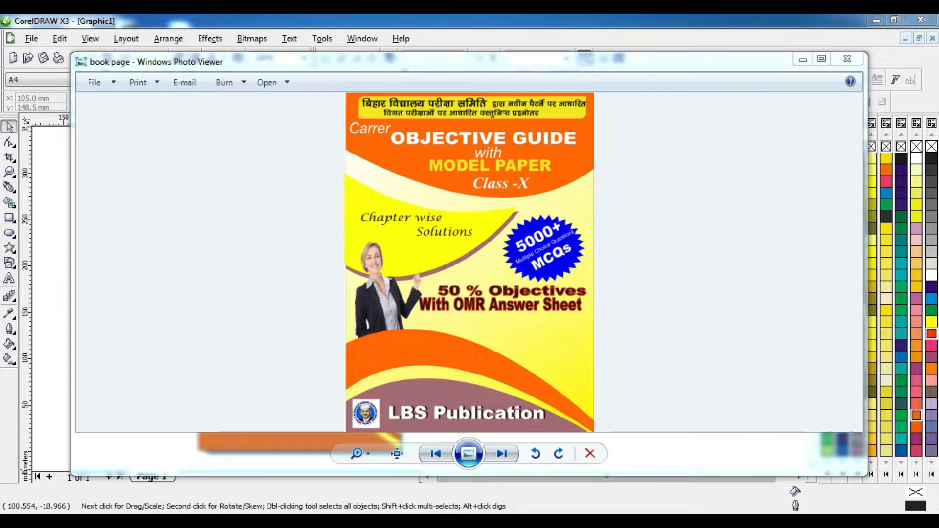
pyautogui.moveTo(248, 501)
pyautogui.click(267, 452)
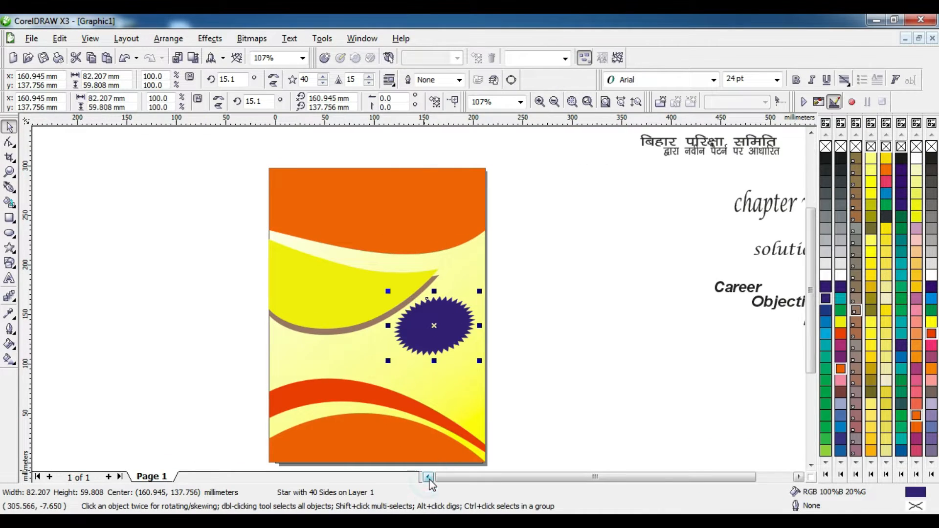
# Draw a rectangle about 194.9 × 15.9 mm across the top of the orange header, centred at about 104.6, 285.4 mm
pyautogui.click(429, 478)
pyautogui.click(810, 135)
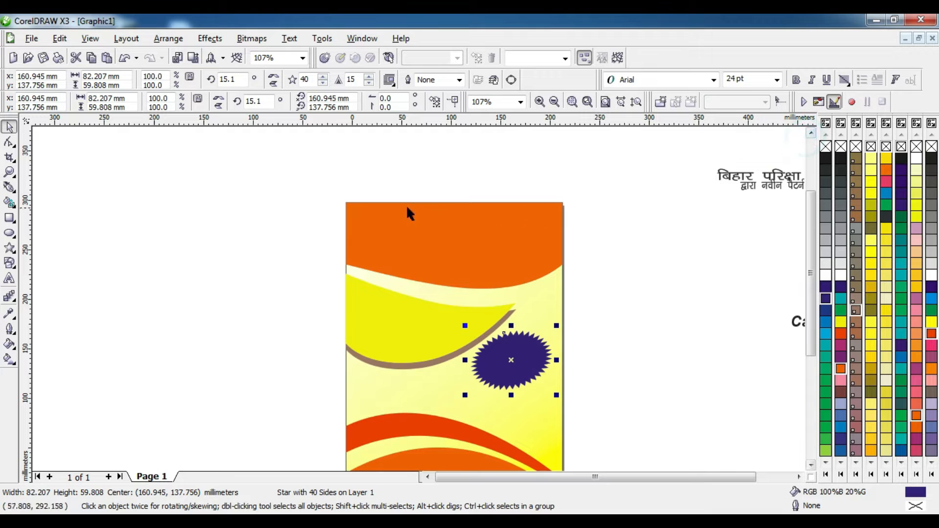
pyautogui.scroll(1, 410, 234)
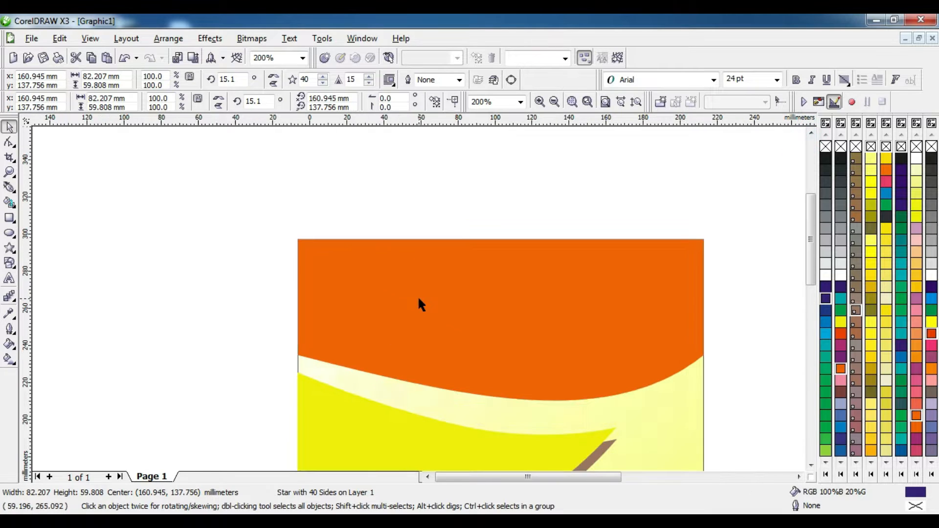
pyautogui.click(799, 477)
pyautogui.click(799, 477)
pyautogui.click(799, 477)
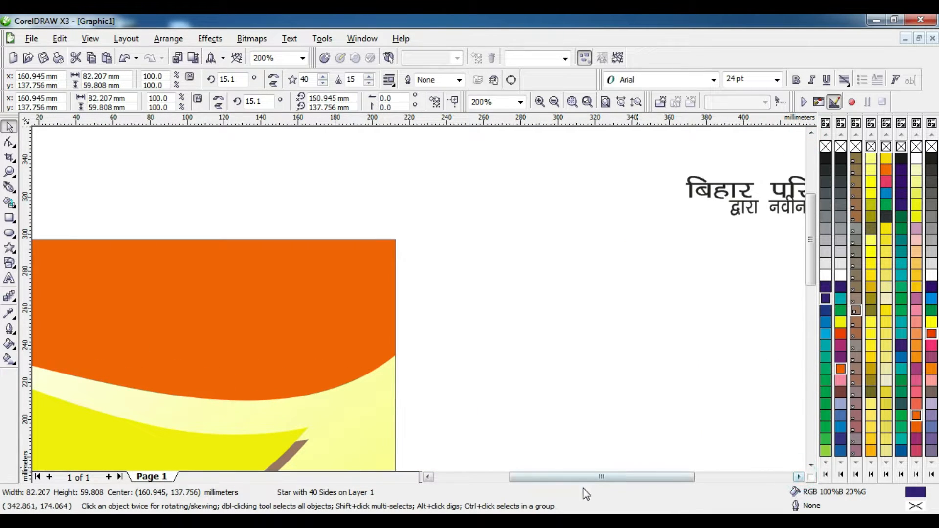
pyautogui.moveTo(576, 477); pyautogui.dragTo(517, 477)
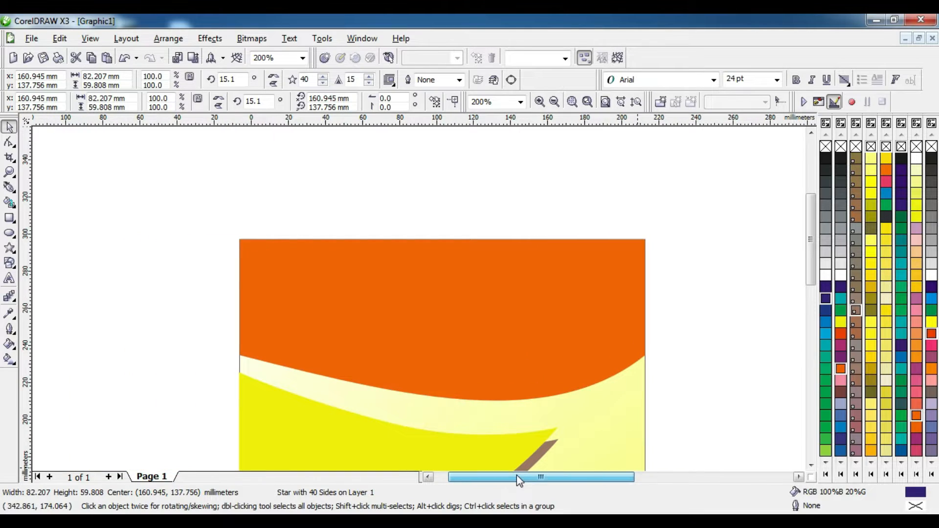
pyautogui.click(9, 218)
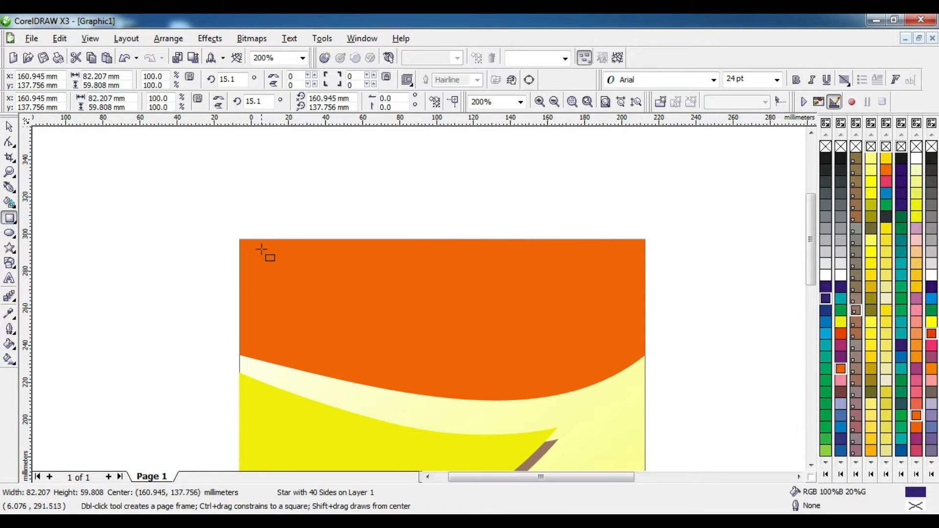
pyautogui.moveTo(264, 246); pyautogui.dragTo(626, 275)
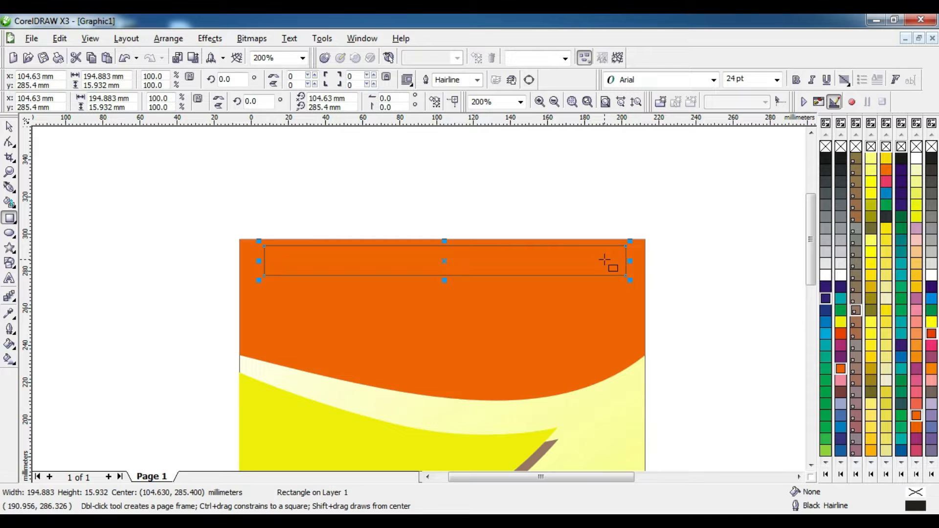
# Fill the header rectangle with yellow PANTONE 107 EC and remove its outline
pyautogui.click(871, 252)
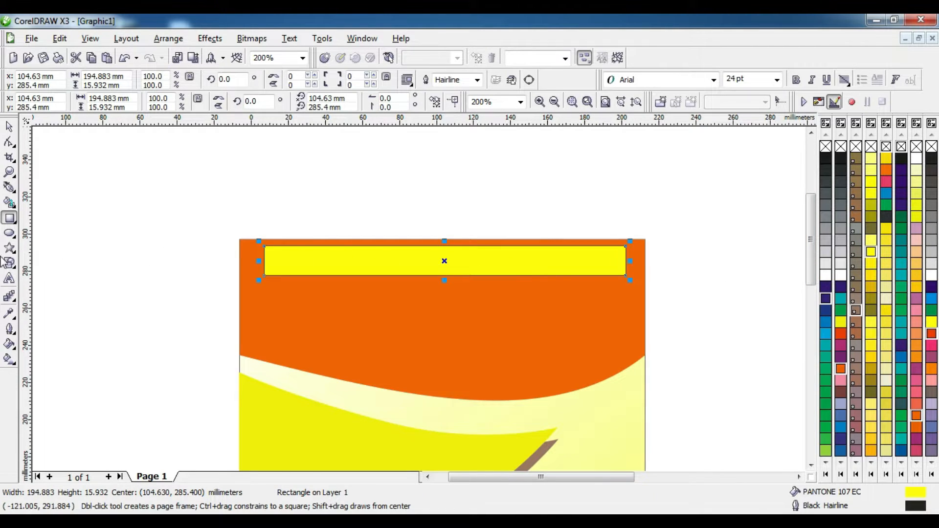
pyautogui.click(10, 330)
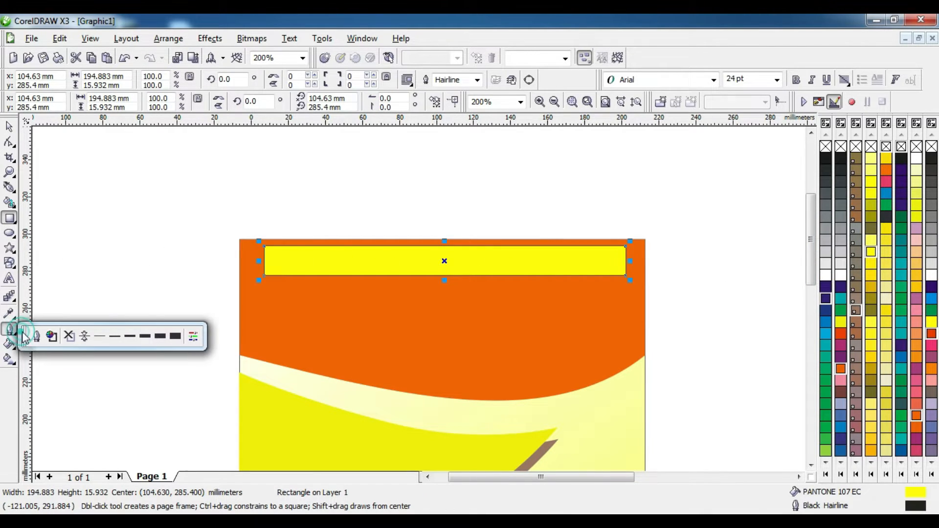
pyautogui.click(67, 336)
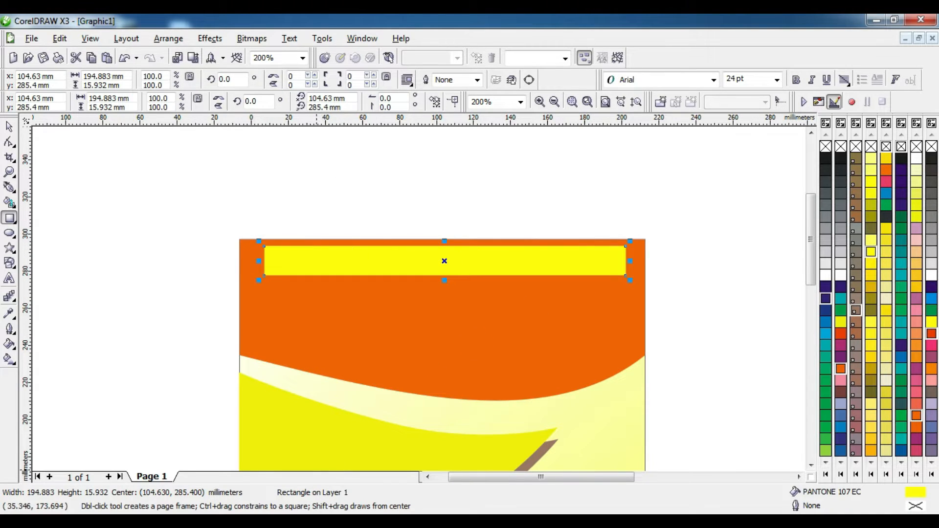
# Check the book page reference in Windows Photo Viewer, then round the yellow bar's upper-left and lower-right corners to 40 in CorelDRAW
pyautogui.hotkey('alt', 'Tab')
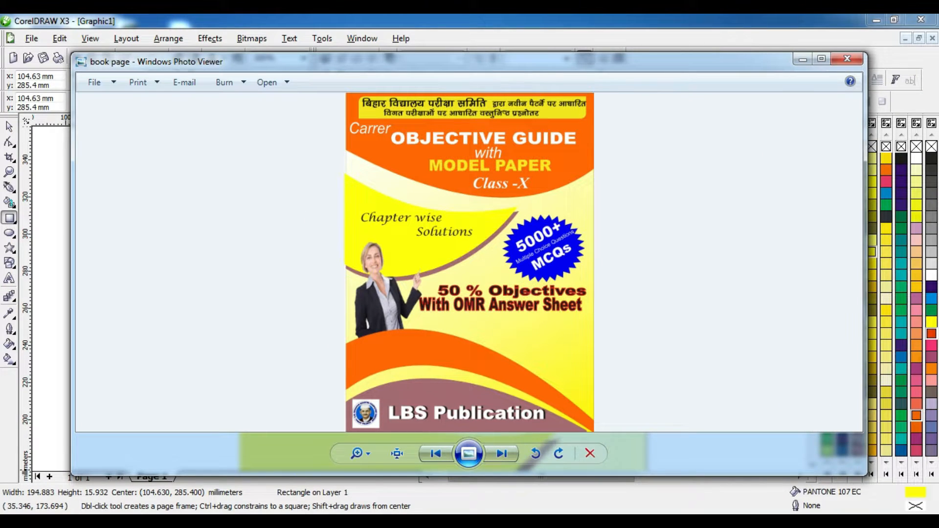
pyautogui.click(294, 458)
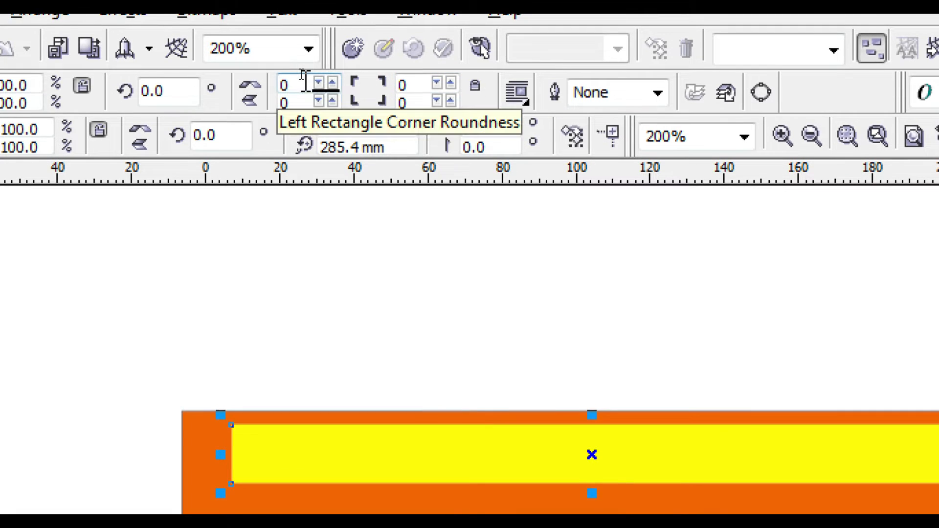
pyautogui.click(300, 79)
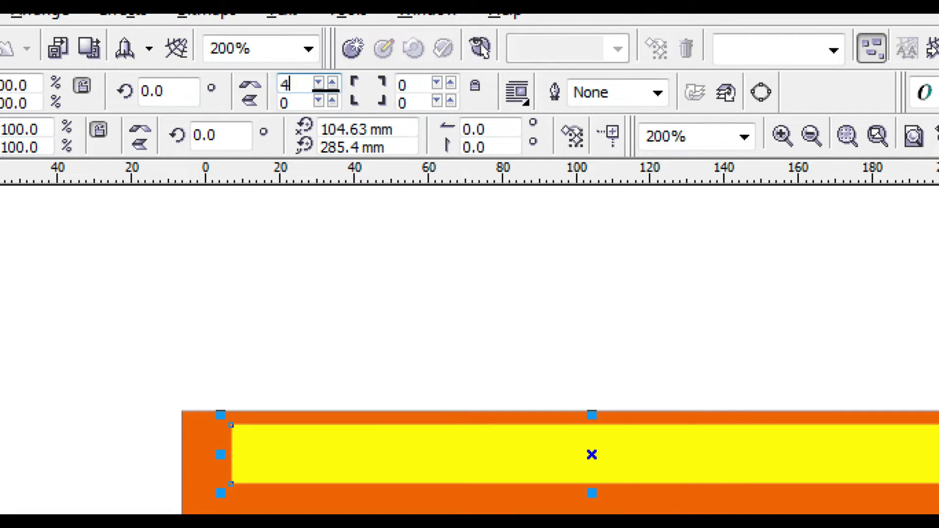
pyautogui.write('40')
pyautogui.click(413, 102)
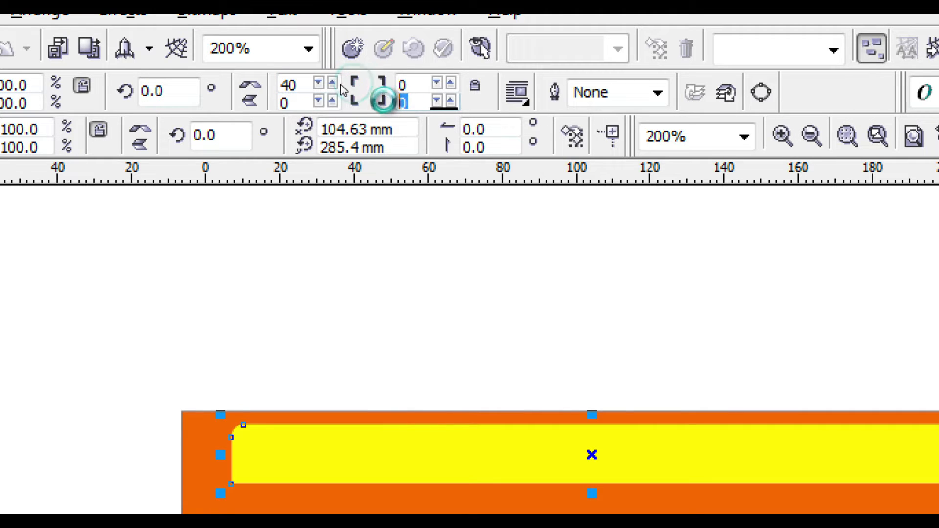
pyautogui.write('40')
pyautogui.press('Return')
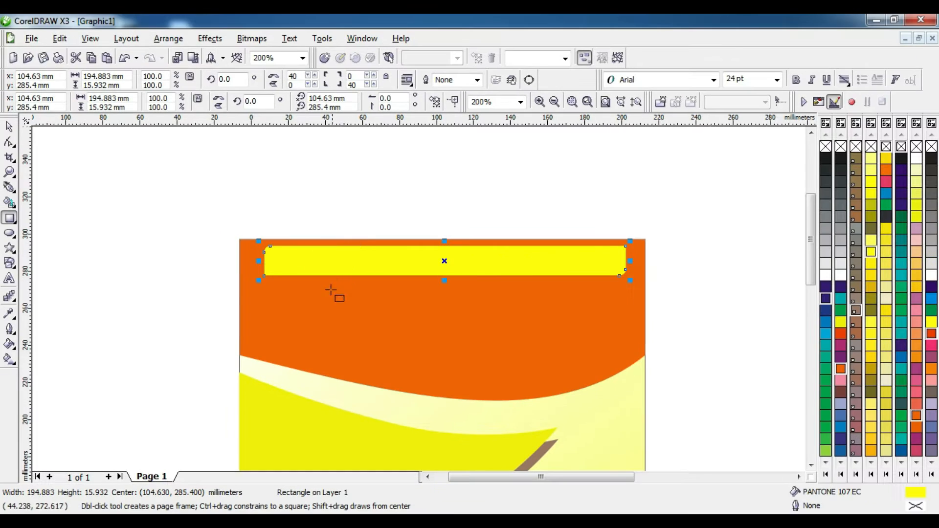
pyautogui.click(365, 504)
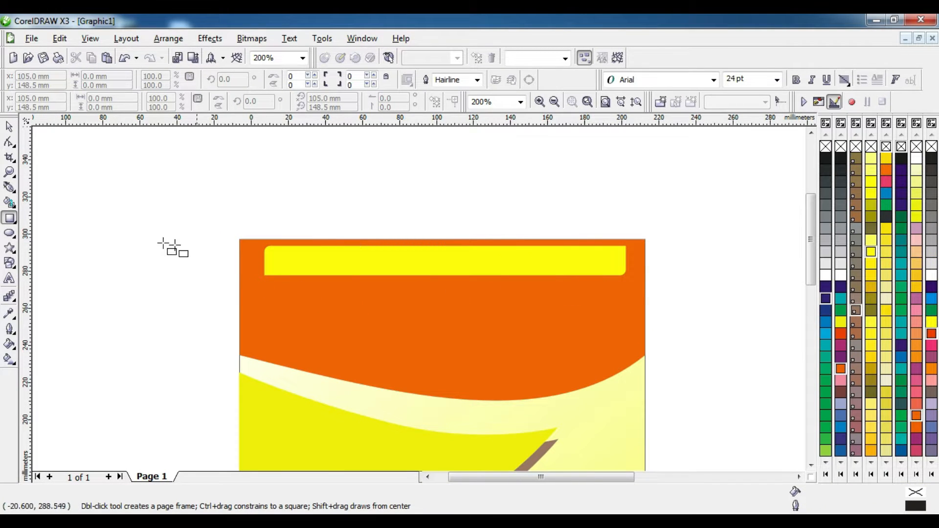
# Start an artistic text above the cover with the font Kruti Dev 040 at 36 pt
pyautogui.click(9, 279)
pyautogui.click(273, 202)
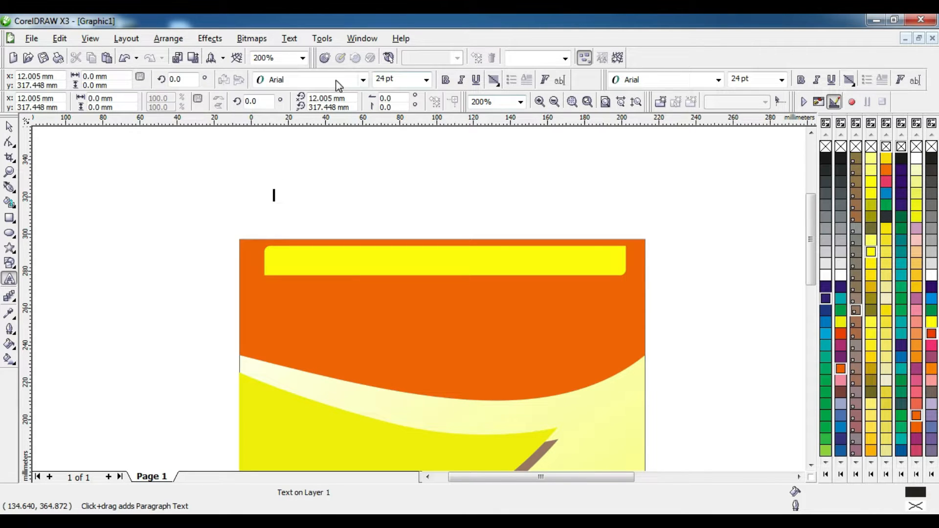
pyautogui.click(363, 81)
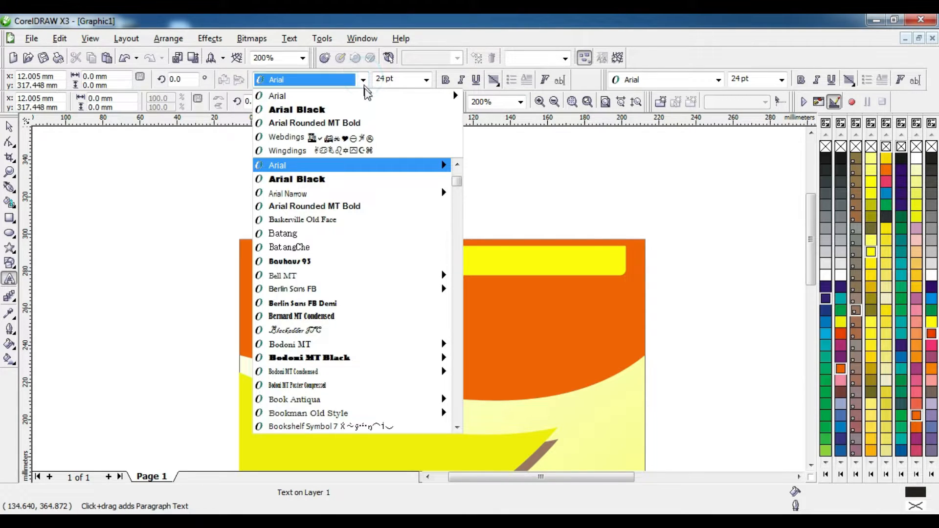
pyautogui.moveTo(437, 193)
pyautogui.moveTo(457, 186); pyautogui.dragTo(463, 252)
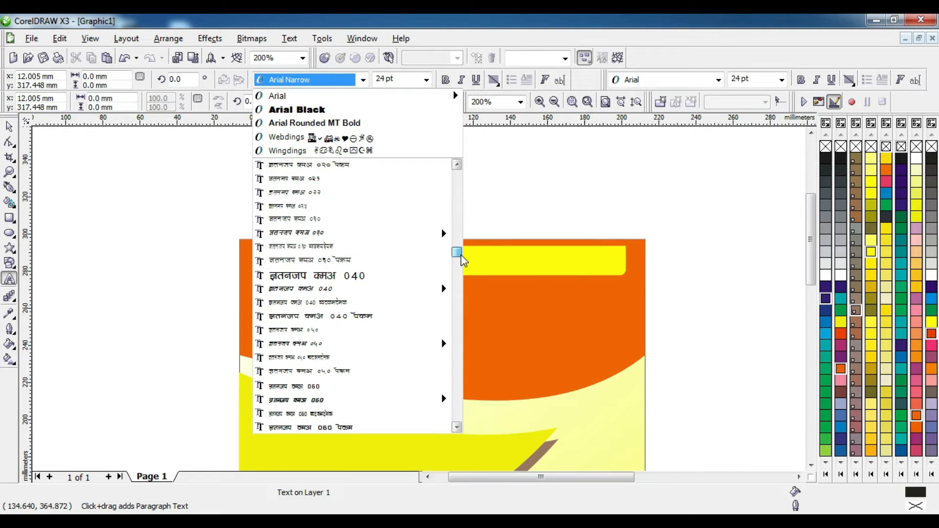
pyautogui.click(350, 278)
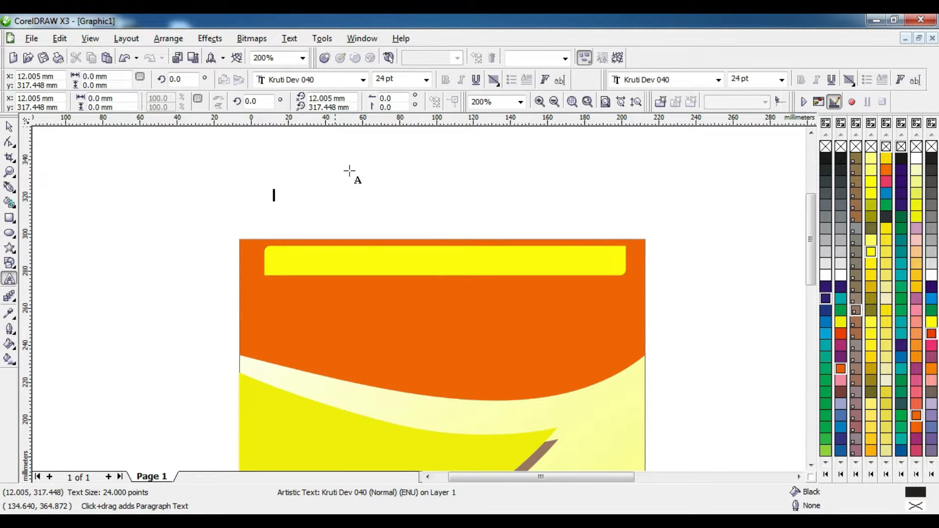
pyautogui.click(427, 87)
pyautogui.click(389, 233)
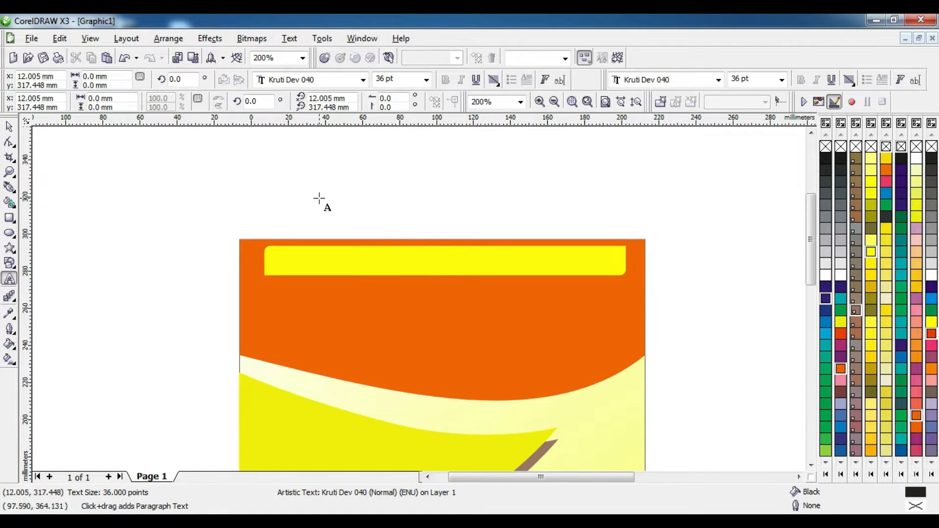
# Enter the Hindi heading "बिहार विद्यालय परिक्षा समिति", correcting mistyped characters and toggling the display of non-printing characters
pyautogui.write('foQ')
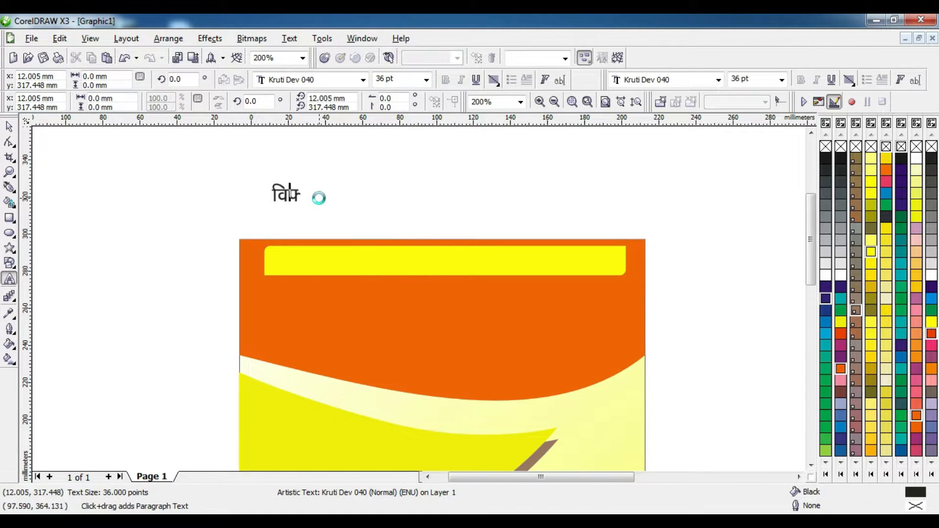
pyautogui.write('f')
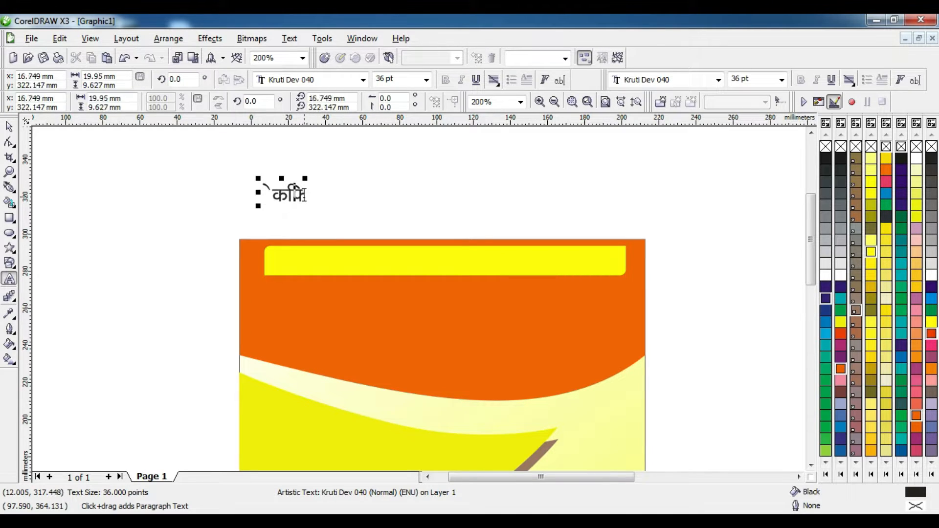
pyautogui.press('BackSpace')
pyautogui.press('BackSpace')
pyautogui.press('BackSpace')
pyautogui.press('BackSpace')
pyautogui.write('f')
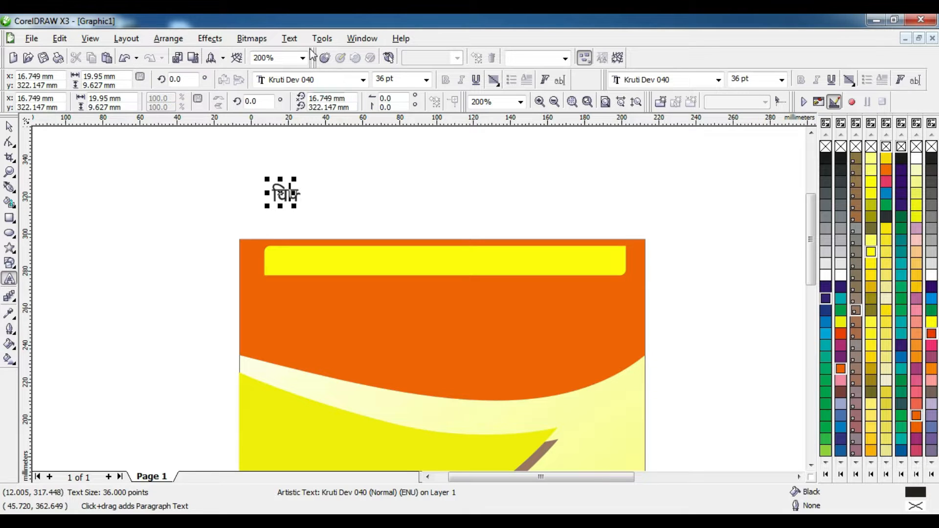
pyautogui.click(294, 40)
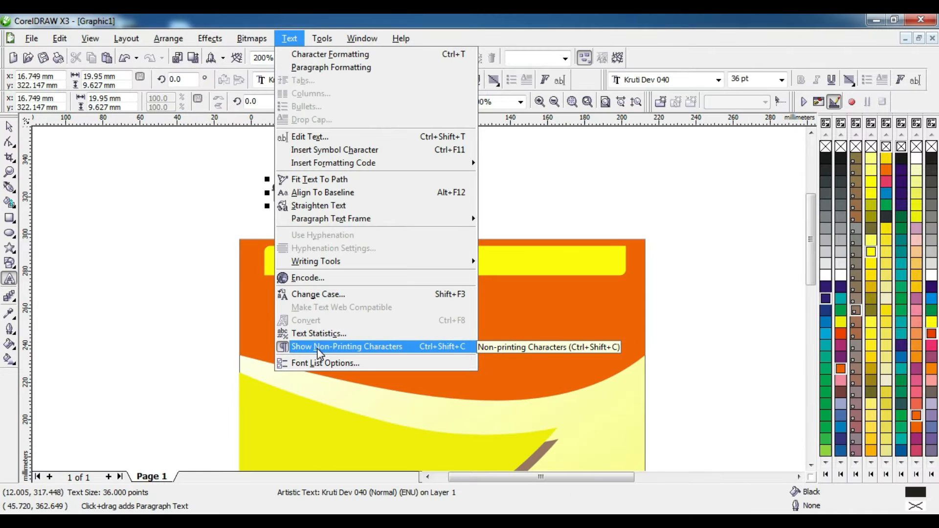
pyautogui.click(319, 348)
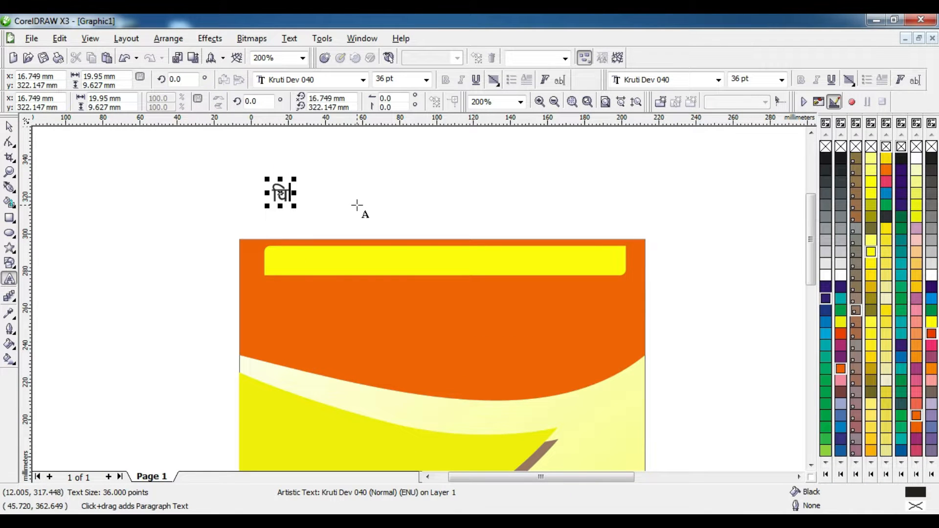
pyautogui.press('BackSpace')
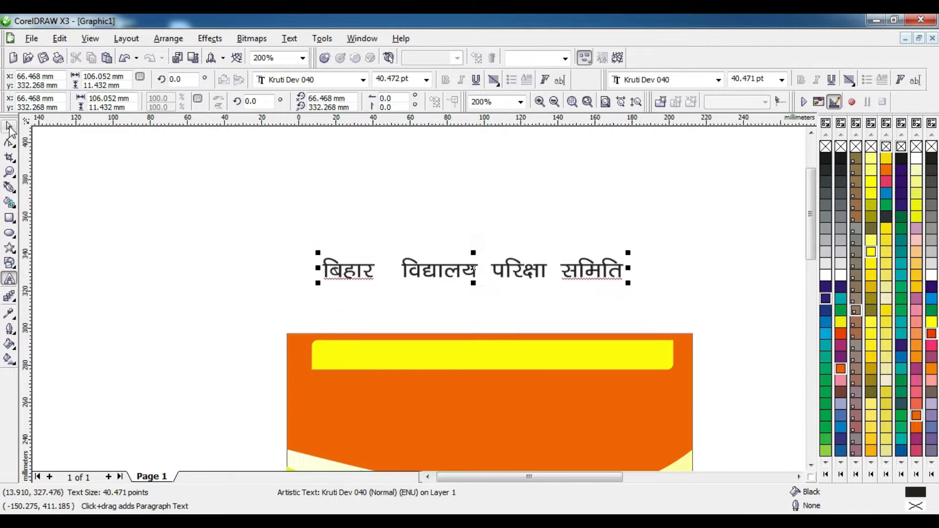
# Complete the heading with "द्वारा नवीन पैटर्न पर आधारित" and fit it inside the yellow bar
pyautogui.click(9, 127)
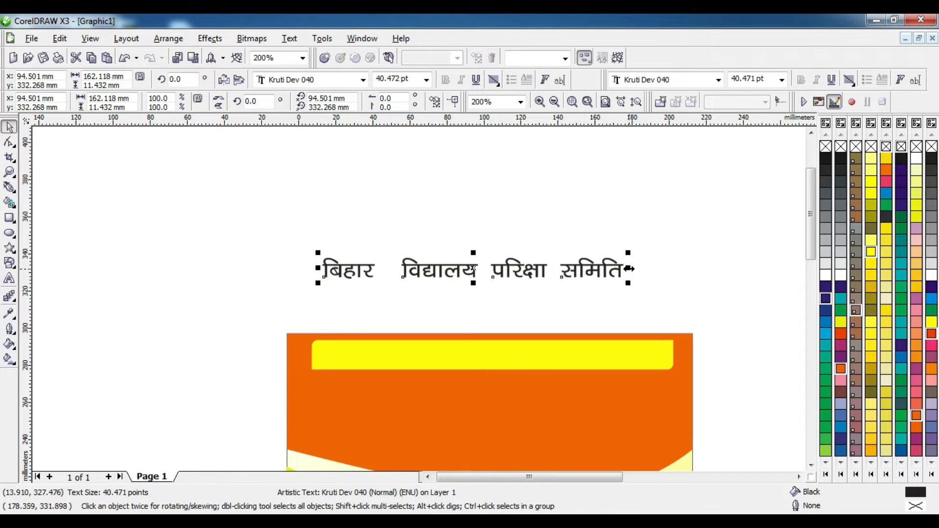
pyautogui.moveTo(629, 277); pyautogui.dragTo(545, 365)
pyautogui.click(535, 300)
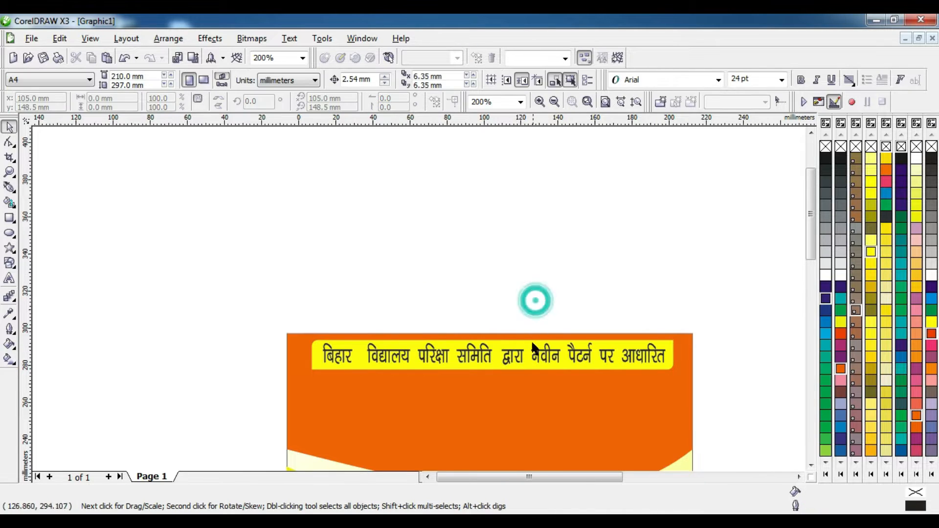
# Add the artistic text "CAREER" in Arial 24 pt in the empty area above the cover
pyautogui.click(811, 466)
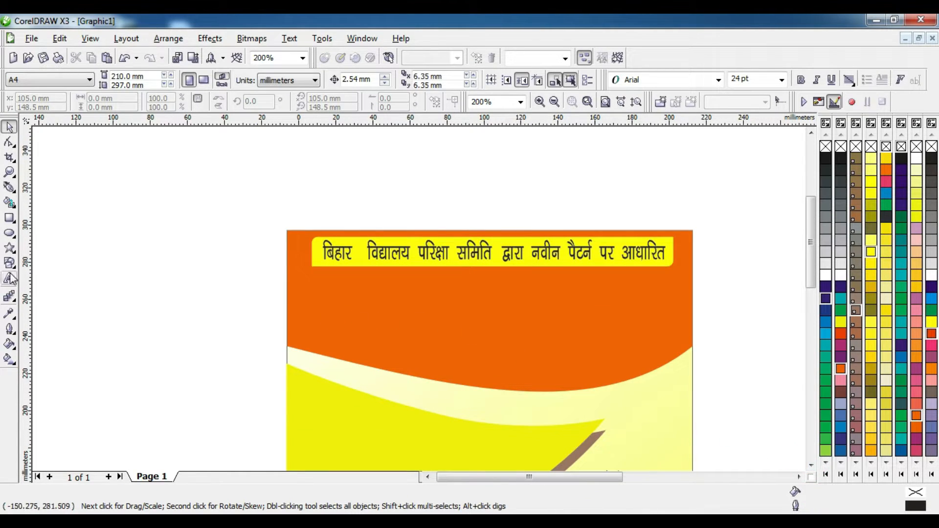
pyautogui.click(9, 279)
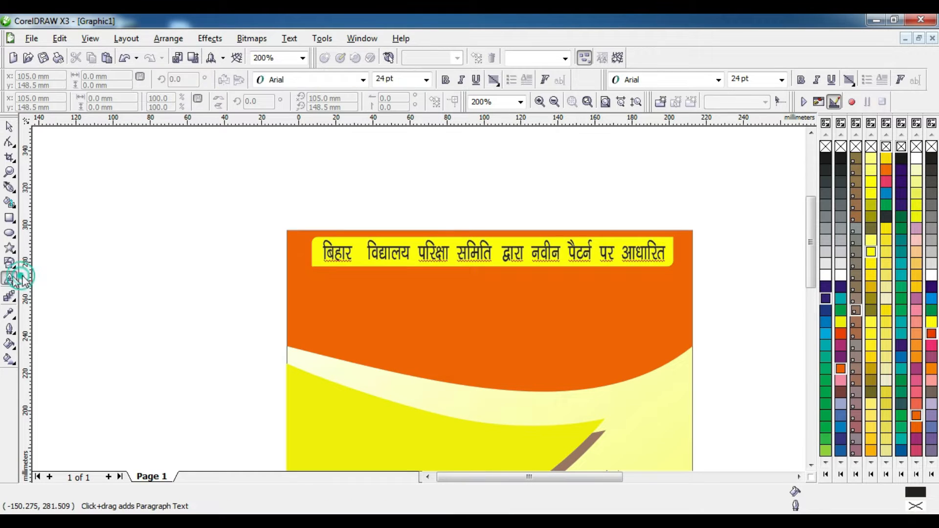
pyautogui.click(271, 169)
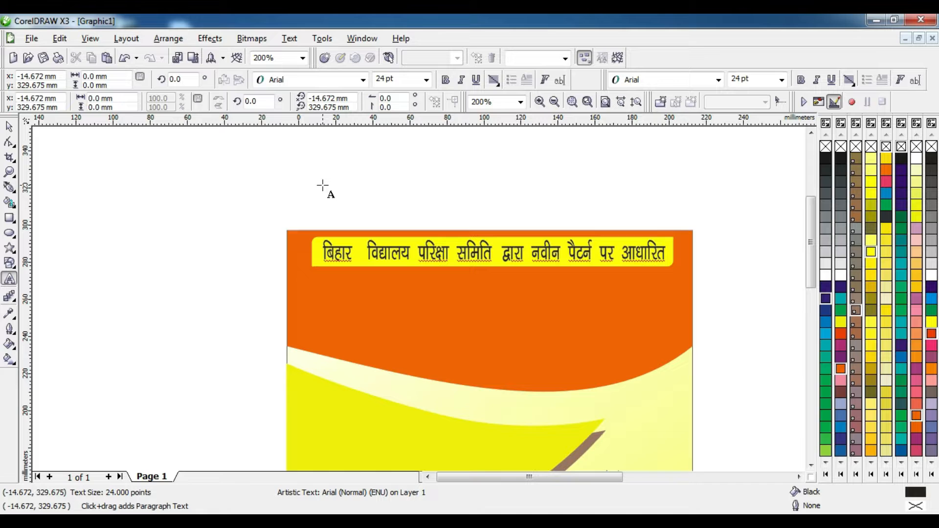
pyautogui.write('CAREER')
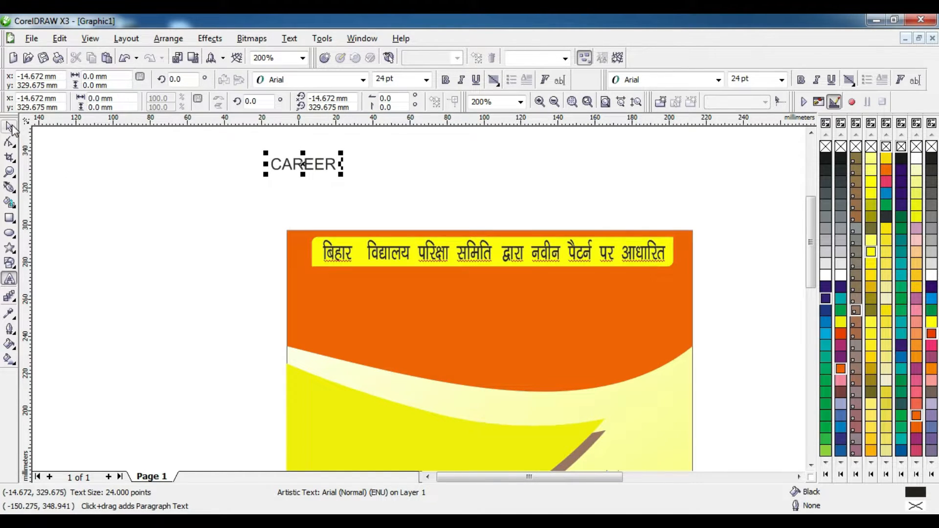
# Place the CAREER text in the orange header just below the yellow bar's left end, in bold at about 28.4 pt
pyautogui.click(9, 126)
pyautogui.moveTo(332, 165); pyautogui.dragTo(350, 281)
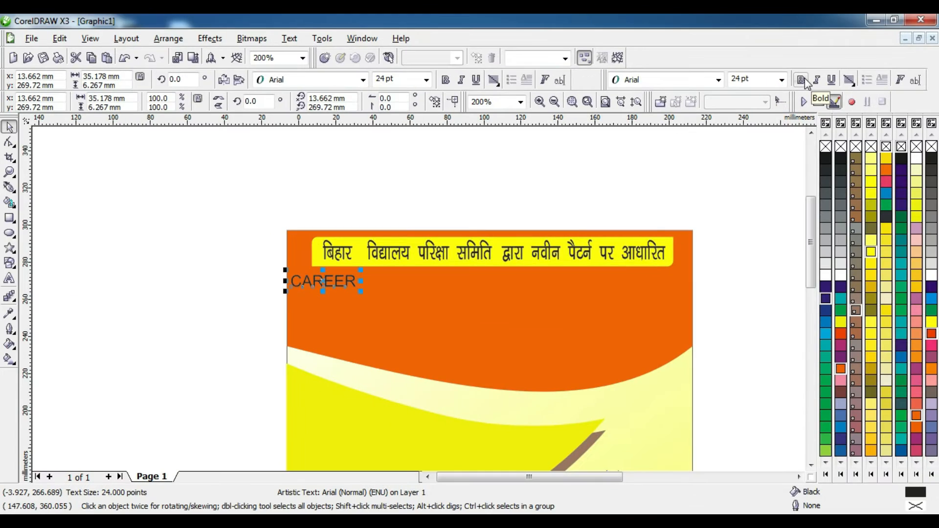
pyautogui.click(802, 80)
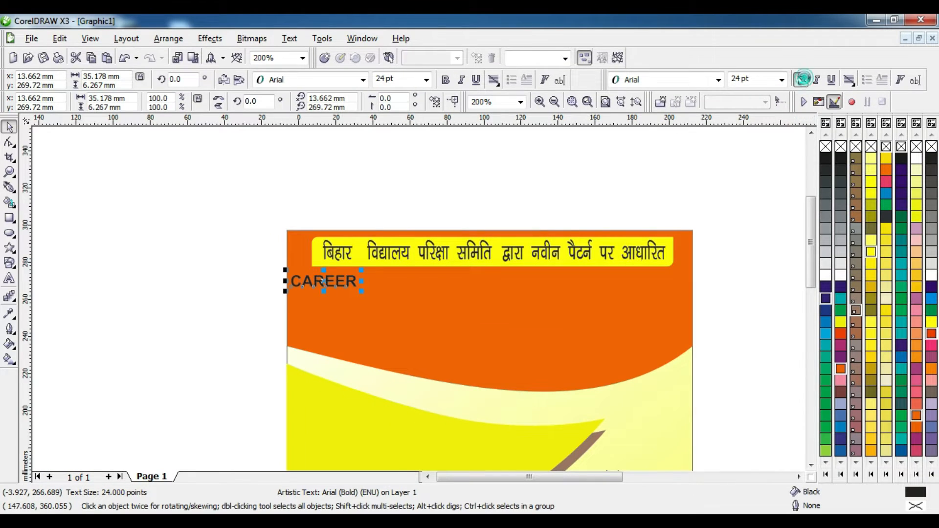
pyautogui.moveTo(361, 292)
pyautogui.mouseDown()
pyautogui.moveTo(387, 296)
pyautogui.moveTo(374, 293)
pyautogui.mouseUp()
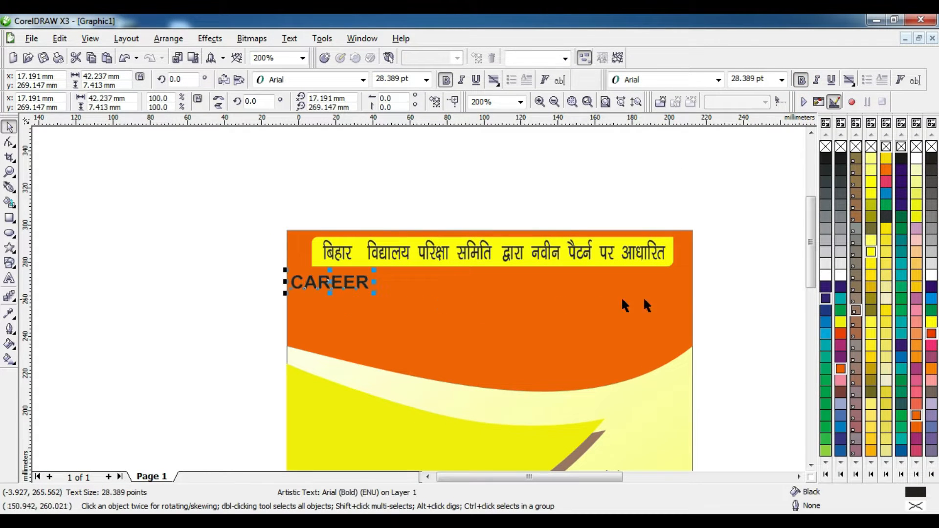
# Colour the CAREER text white and turn a copy placed below it in the orange header into "OBJECTIVE GUIDE"
pyautogui.click(826, 276)
pyautogui.moveTo(344, 288); pyautogui.dragTo(450, 322)
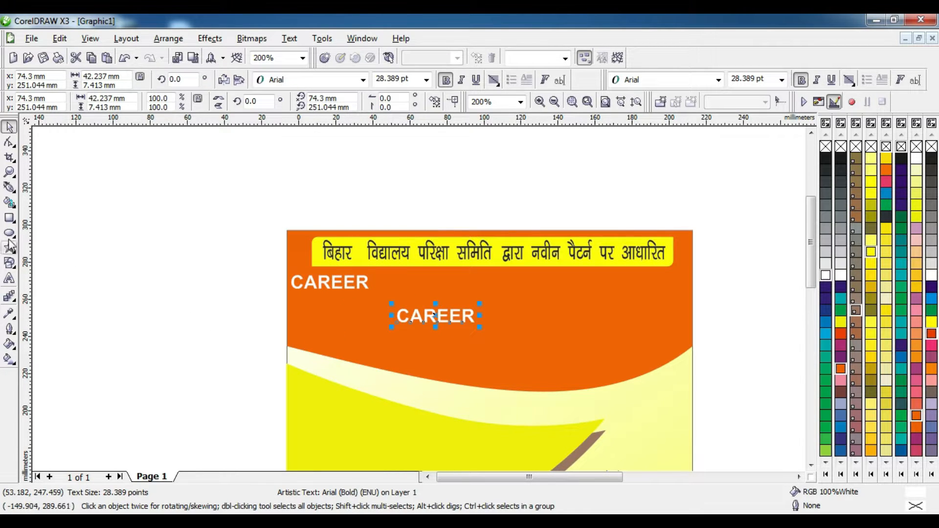
pyautogui.click(11, 281)
pyautogui.doubleClick(413, 323)
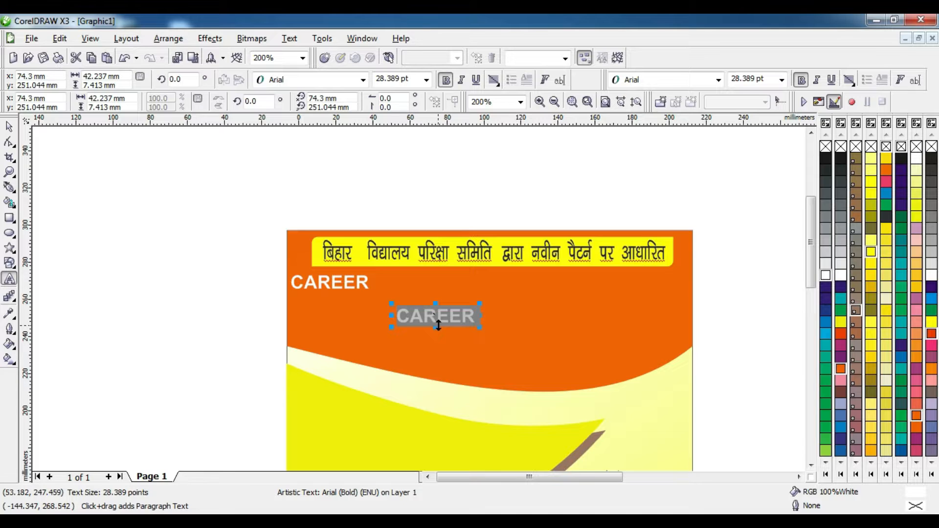
pyautogui.write('OBJECTIVE GUID')
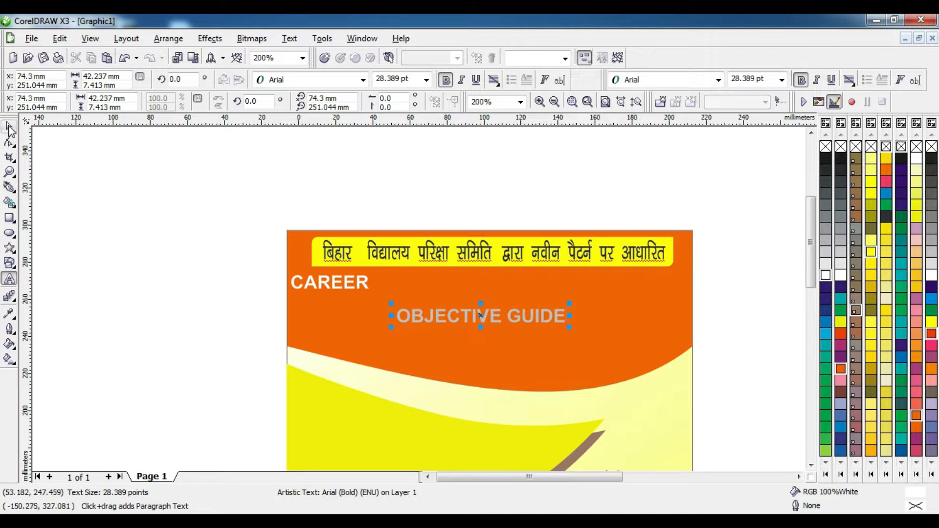
pyautogui.click(9, 127)
# Enlarge OBJECTIVE GUIDE to about 51.4 pt and 119 mm wide, placed just below the CAREER text
pyautogui.moveTo(391, 316); pyautogui.dragTo(359, 316)
pyautogui.moveTo(467, 303)
pyautogui.mouseDown()
pyautogui.moveTo(468, 292)
pyautogui.moveTo(474, 309)
pyautogui.mouseUp()
pyautogui.moveTo(570, 304); pyautogui.dragTo(588, 304)
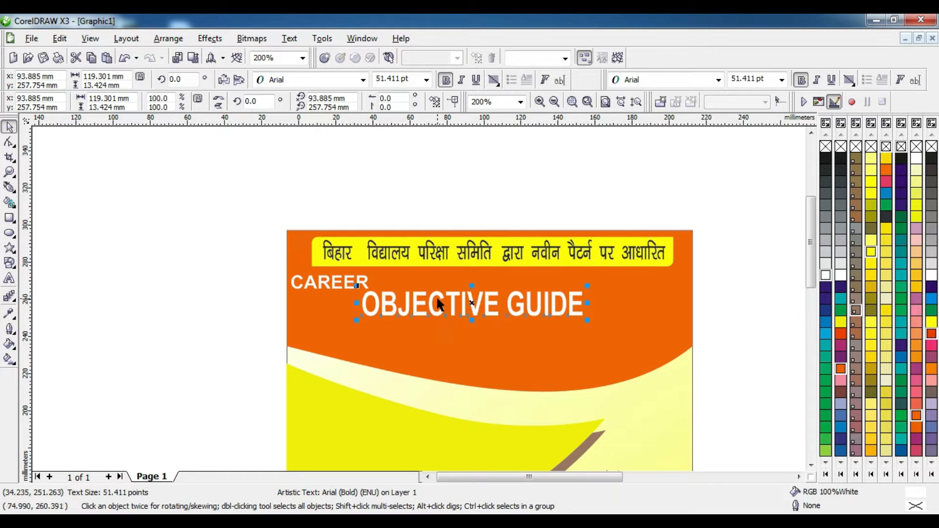
# Copy OBJECTIVE GUIDE below itself to build the white header lines "WITH", "MODEL PAPER" at about 51.2 pt and "CLASS-XII"
pyautogui.moveTo(485, 303); pyautogui.dragTo(500, 339)
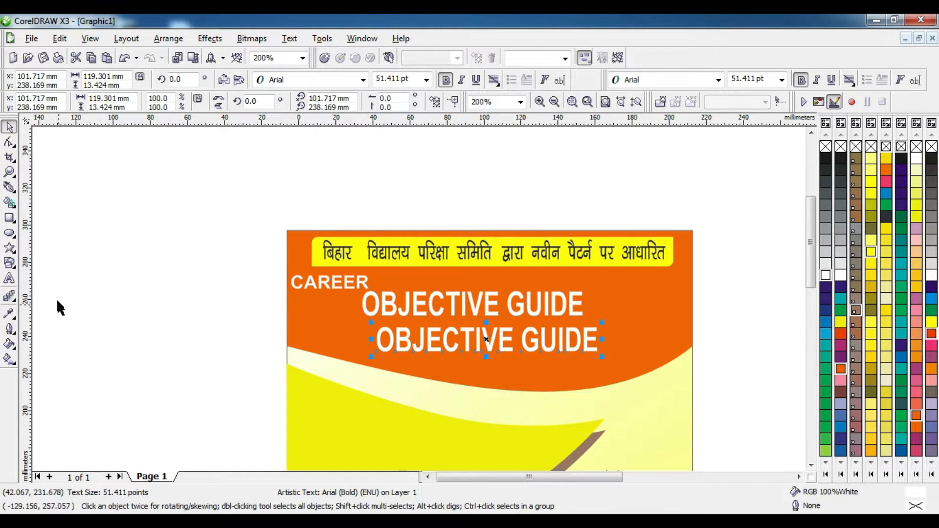
pyautogui.click(14, 276)
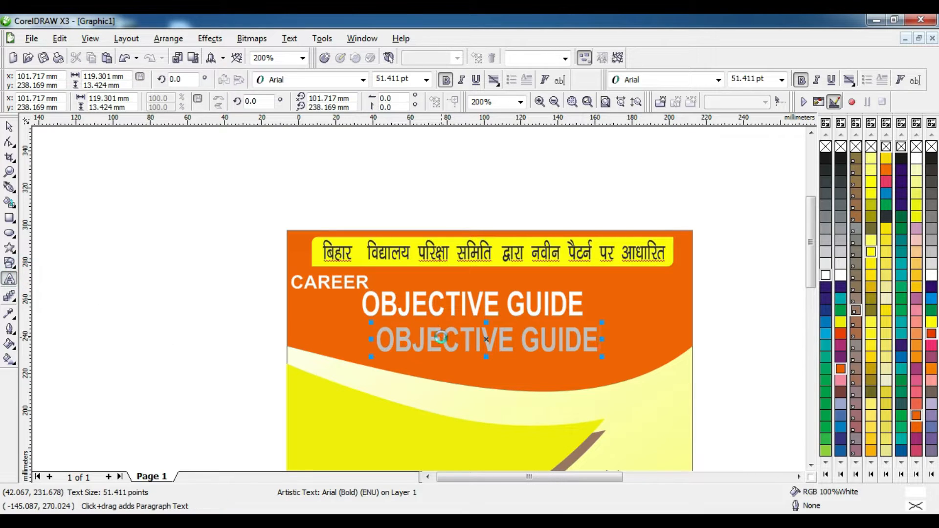
pyautogui.press('Delete')
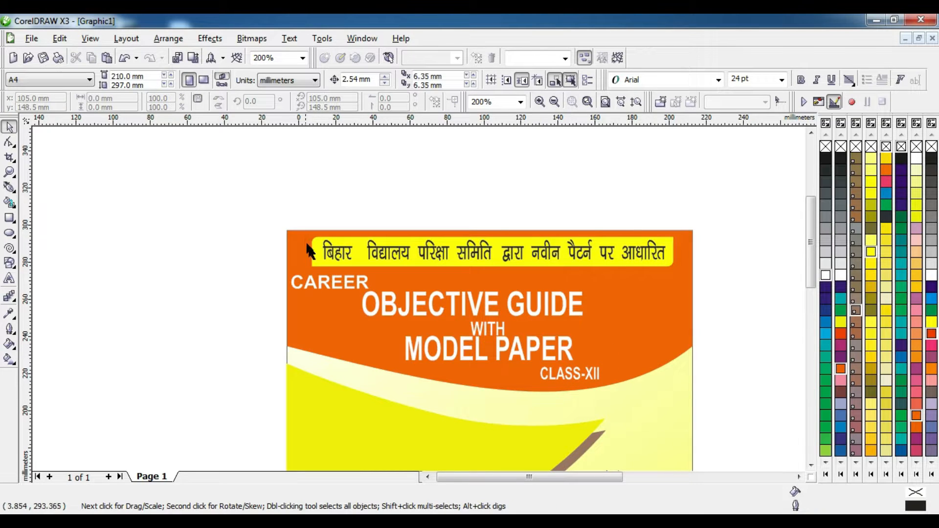
# Copy the MODEL PAPER text onto the yellow curved shape and change the copy's wording to "5000 +"
pyautogui.click(325, 285)
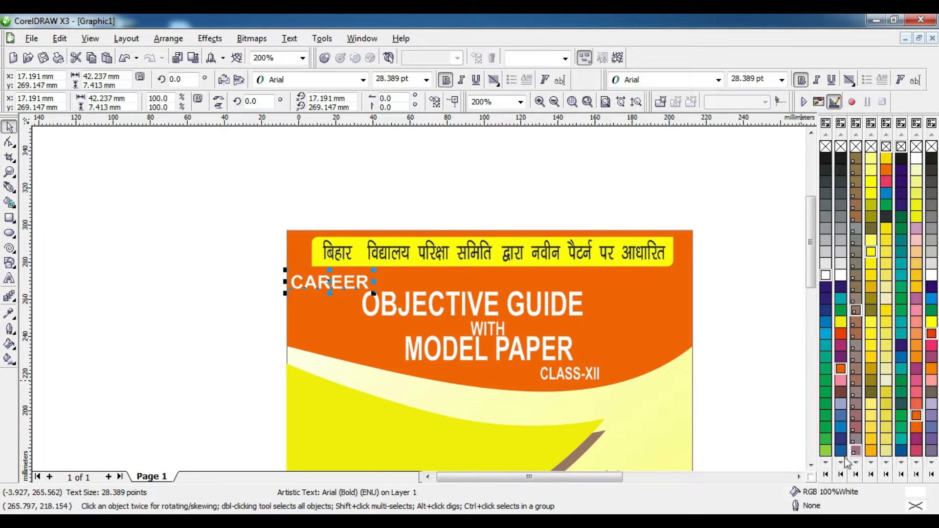
pyautogui.click(811, 465)
pyautogui.click(811, 465)
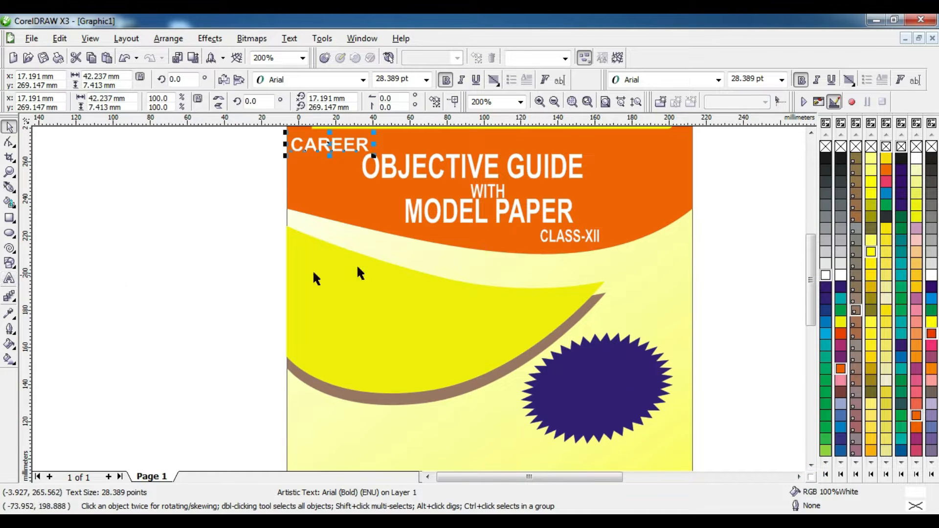
pyautogui.click(454, 219)
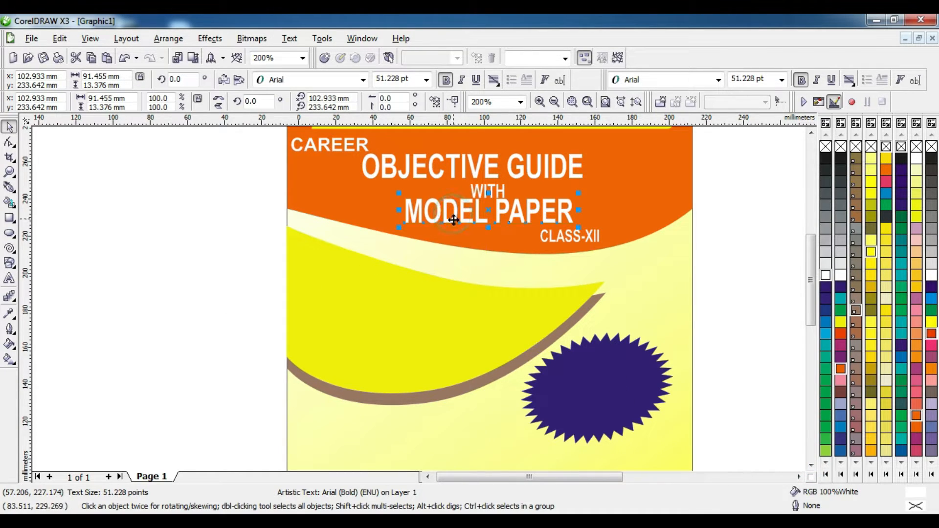
pyautogui.moveTo(463, 240); pyautogui.dragTo(388, 347)
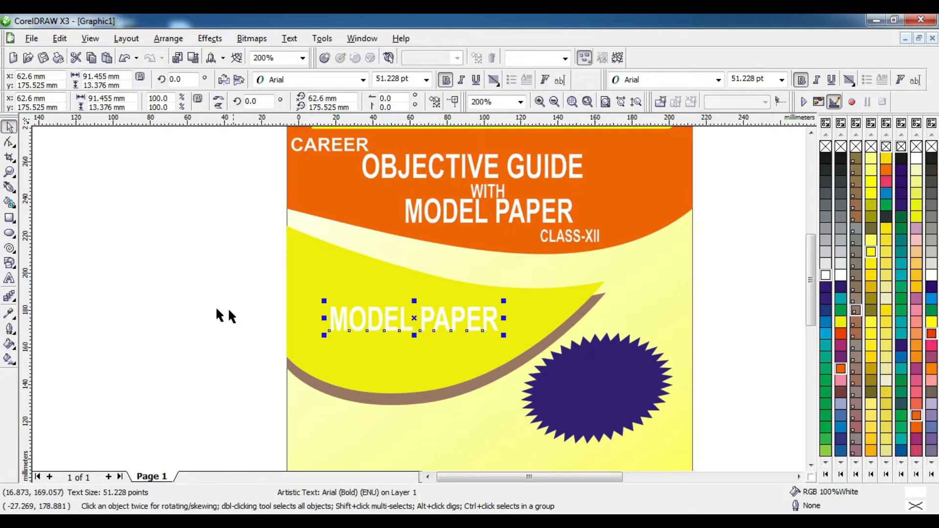
pyautogui.click(10, 278)
pyautogui.click(390, 319)
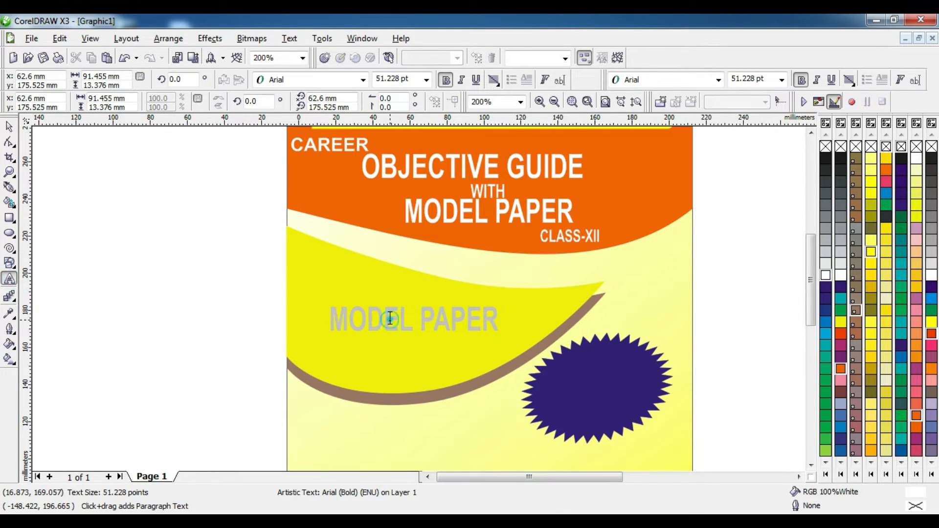
pyautogui.hotkey('ctrl', 'a')
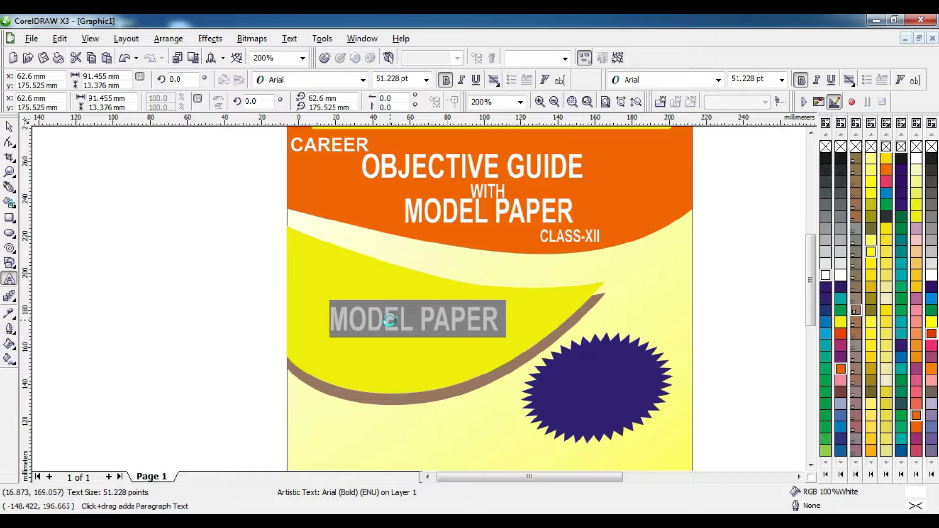
pyautogui.write('5000 +')
pyautogui.click(10, 126)
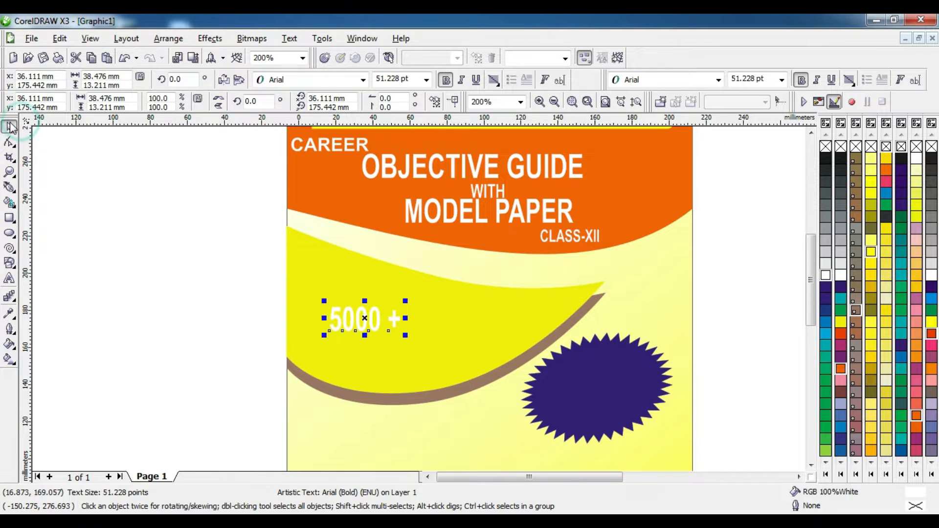
# Move "5000 +" onto the blue star badge, rotate it about 23.7 degrees and enlarge it to about 62 pt
pyautogui.moveTo(356, 322); pyautogui.dragTo(585, 373)
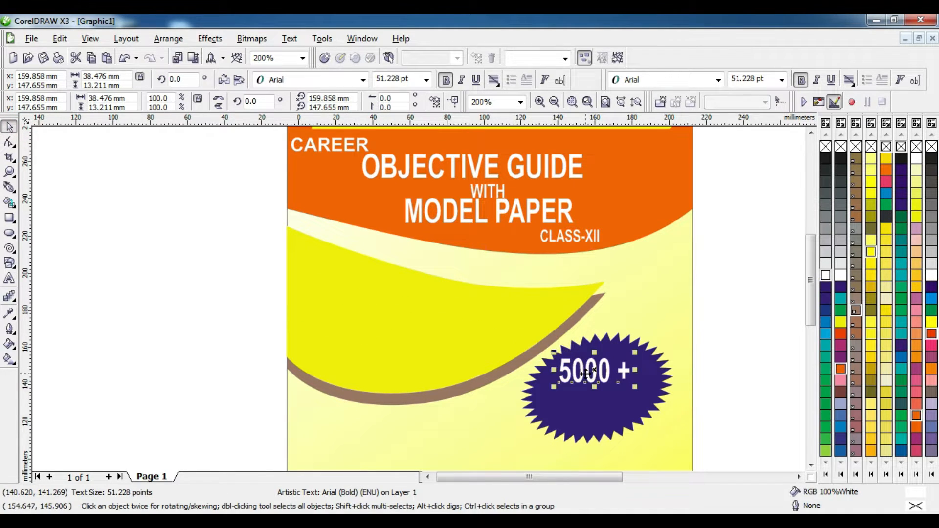
pyautogui.click(585, 373)
pyautogui.moveTo(632, 351); pyautogui.dragTo(623, 341)
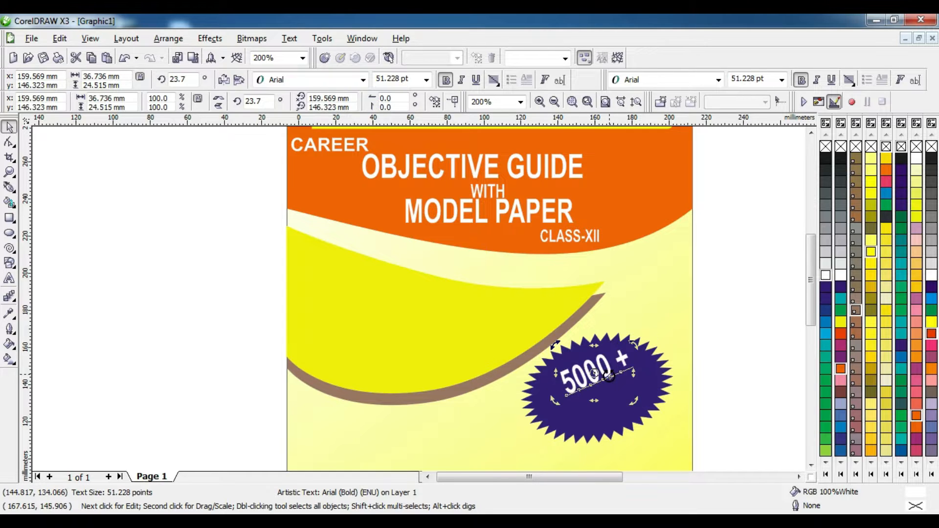
pyautogui.click(625, 358)
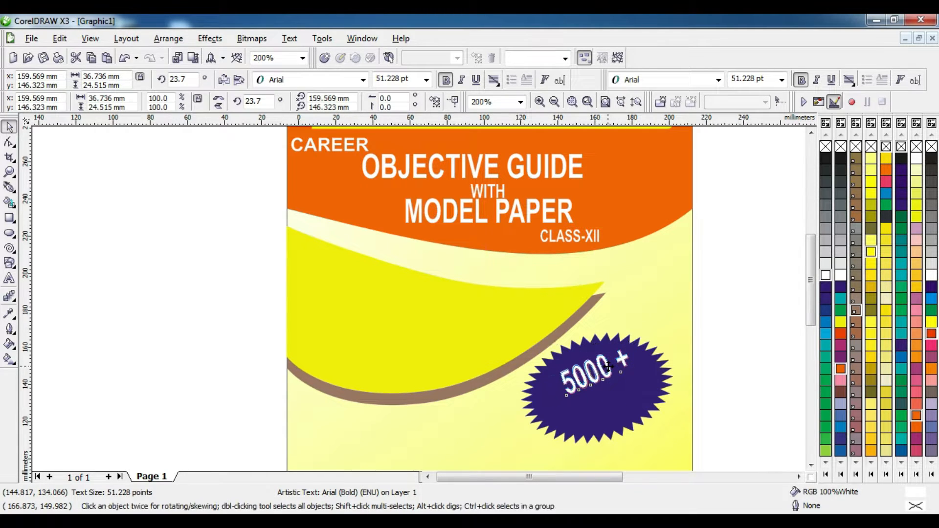
pyautogui.moveTo(605, 365); pyautogui.dragTo(580, 381)
pyautogui.click(592, 369)
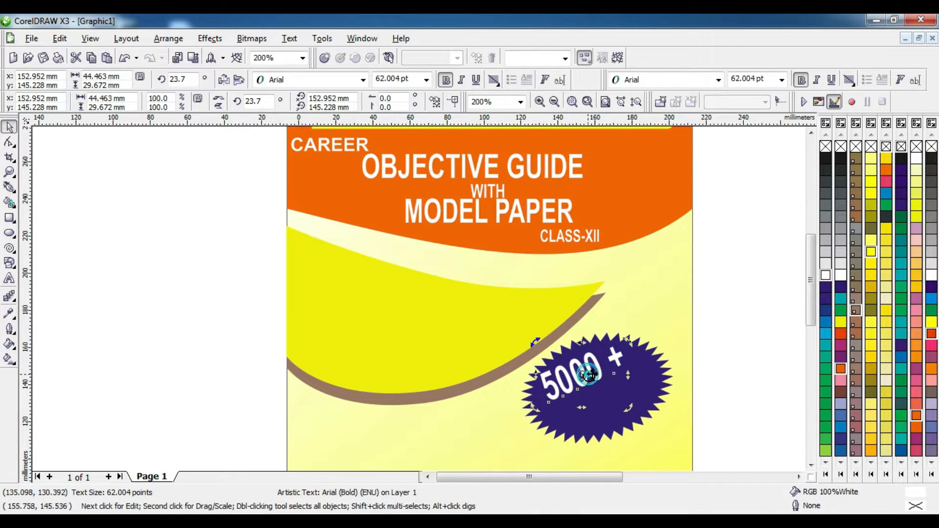
# Change a rotated copy of the badge text to "MULTIPLE CHOICE QUESTION" and fit it beneath "5000 +" on the badge
pyautogui.write('mULTIPLE CHO')
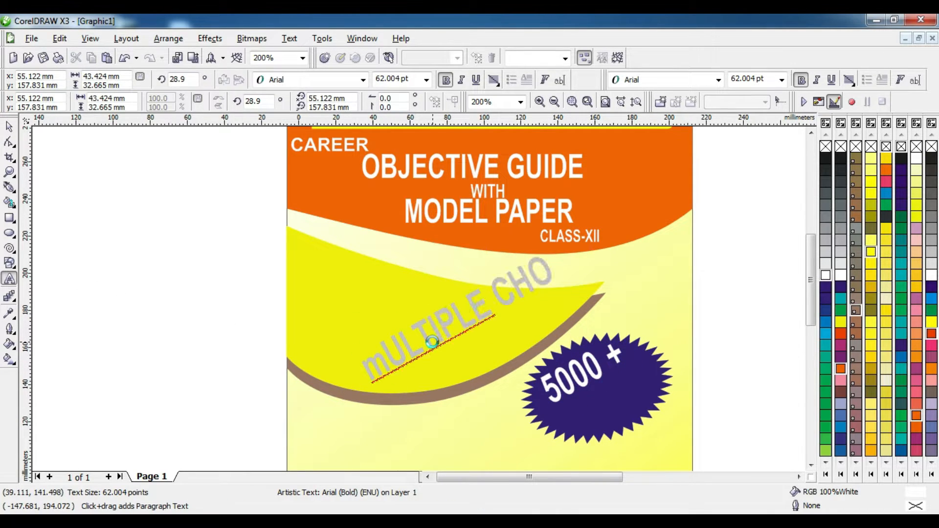
pyautogui.write('ICE QUEST')
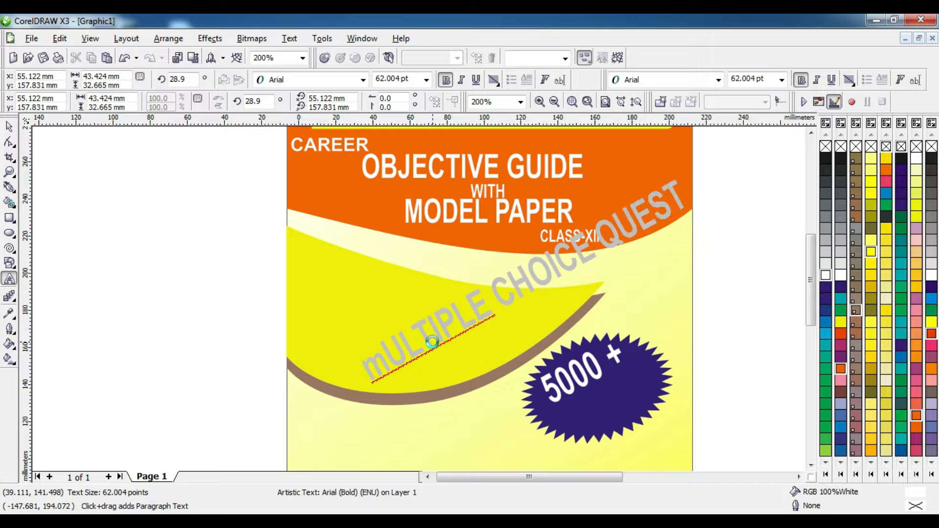
pyautogui.write('ION')
pyautogui.hotkey('ctrl', 'space')
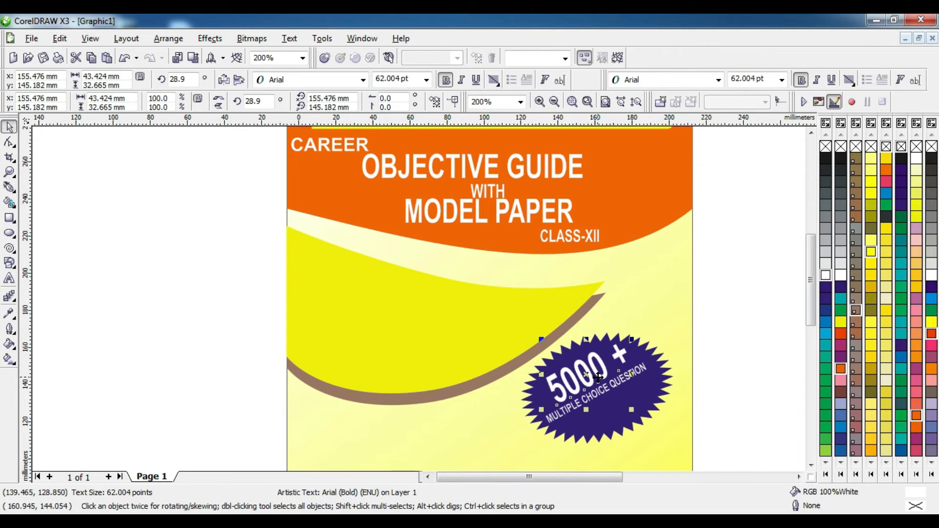
# Add "MCQs" to the bottom of the badge and create another text copy reading "WITH OMR ANSWER SHEET" at about 50 pt
pyautogui.click(13, 277)
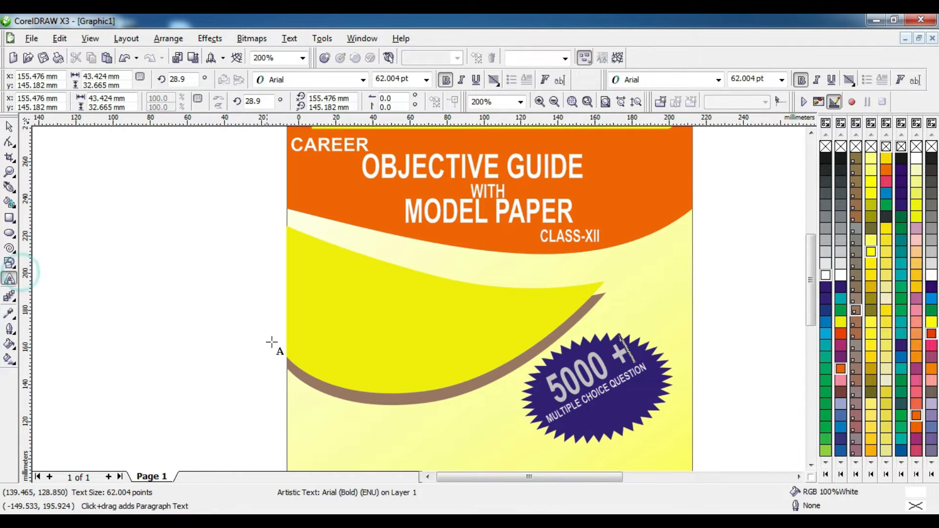
pyautogui.click(9, 126)
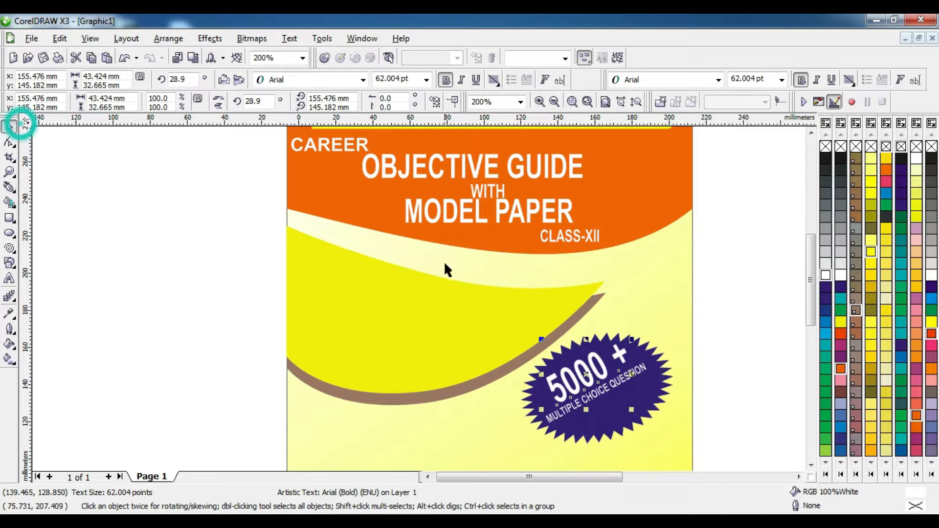
pyautogui.moveTo(597, 365); pyautogui.dragTo(508, 335)
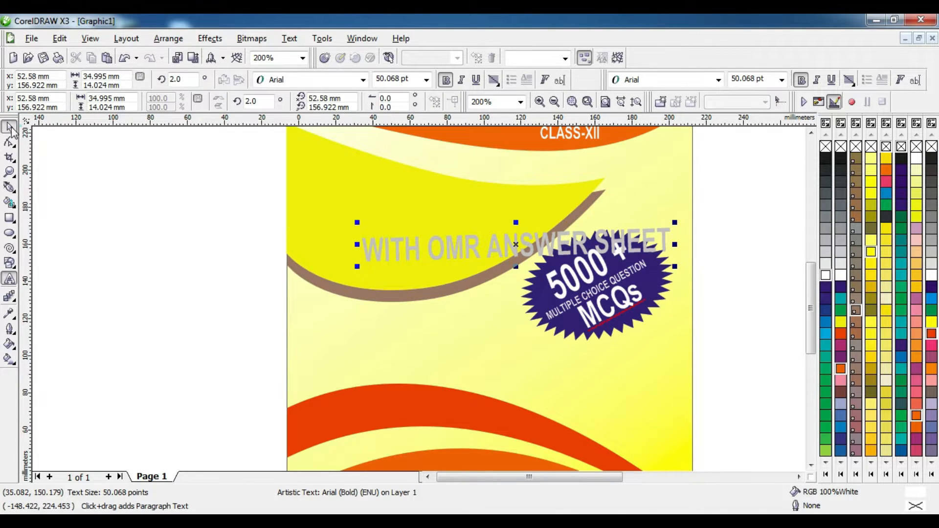
# Place WITH OMR ANSWER SHEET in black below the badge, narrowed to about 115 mm and tilted about 0.9 degrees
pyautogui.click(11, 128)
pyautogui.moveTo(368, 246); pyautogui.dragTo(337, 357)
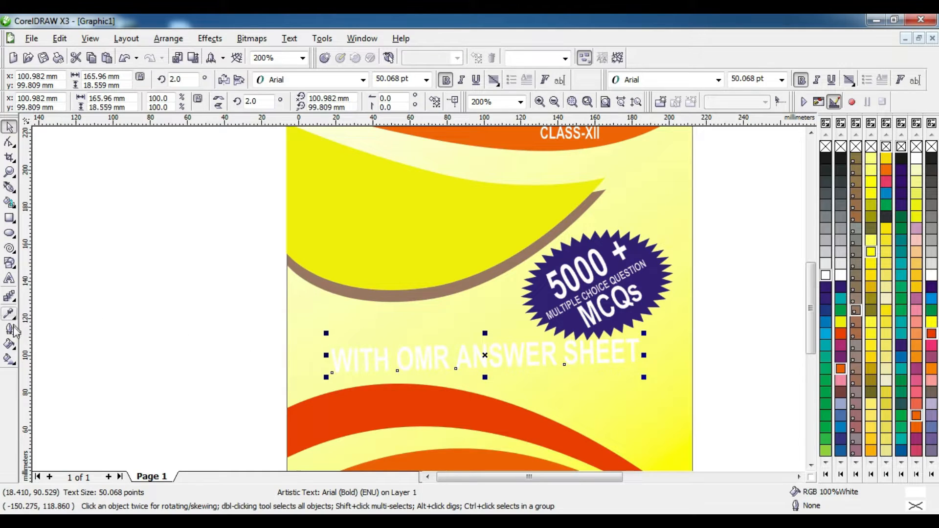
pyautogui.click(825, 162)
pyautogui.moveTo(557, 359); pyautogui.dragTo(593, 362)
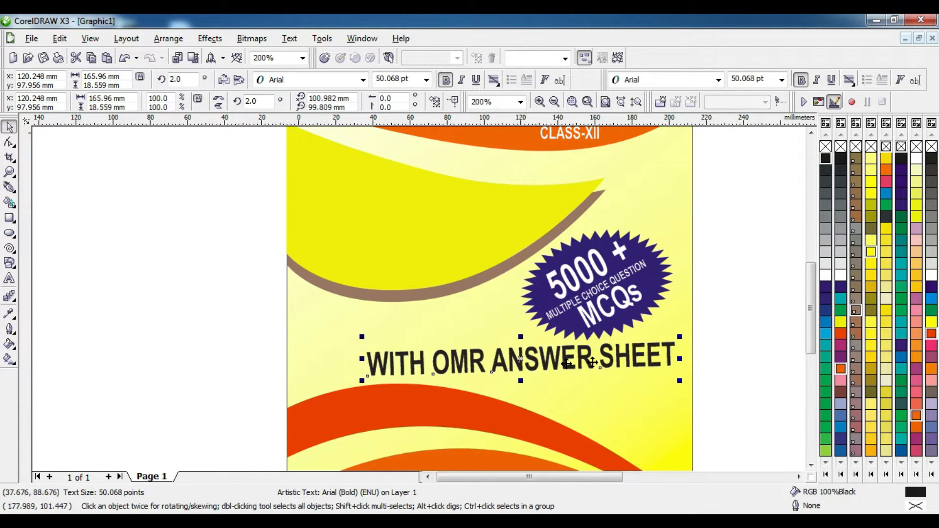
pyautogui.moveTo(362, 359); pyautogui.dragTo(457, 332)
pyautogui.click(478, 358)
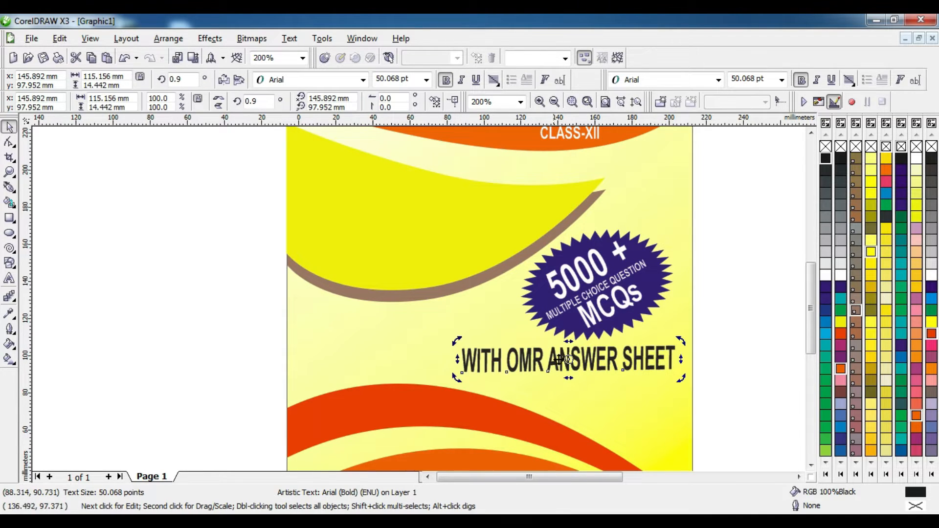
pyautogui.moveTo(561, 359)
pyautogui.mouseDown()
pyautogui.moveTo(553, 360)
pyautogui.moveTo(594, 364)
pyautogui.moveTo(571, 362)
pyautogui.mouseUp()
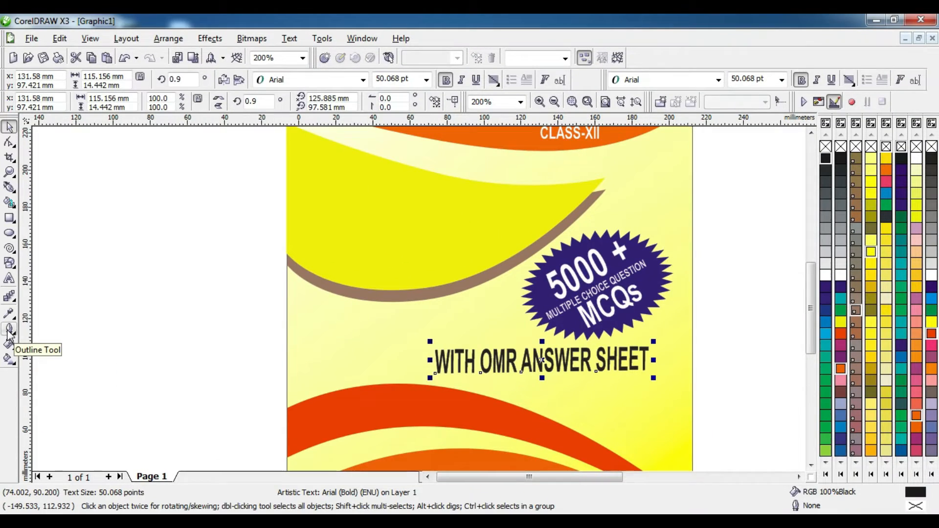
# Give the WITH OMR ANSWER SHEET text a red outline 1.0 pt wide
pyautogui.click(9, 329)
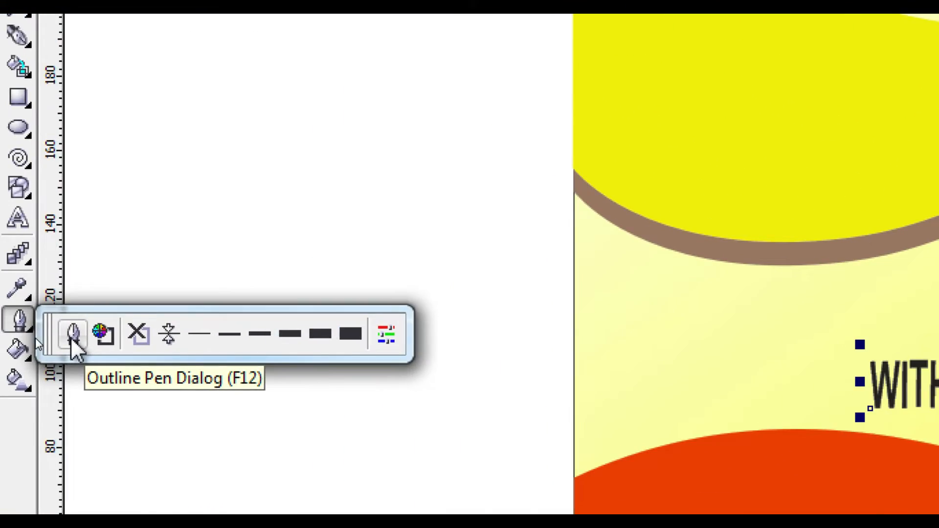
pyautogui.click(73, 335)
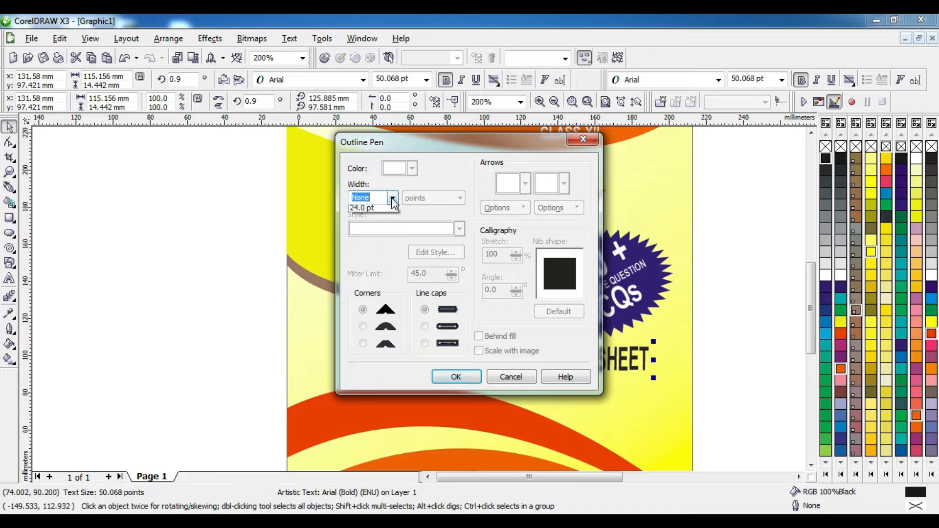
pyautogui.click(370, 239)
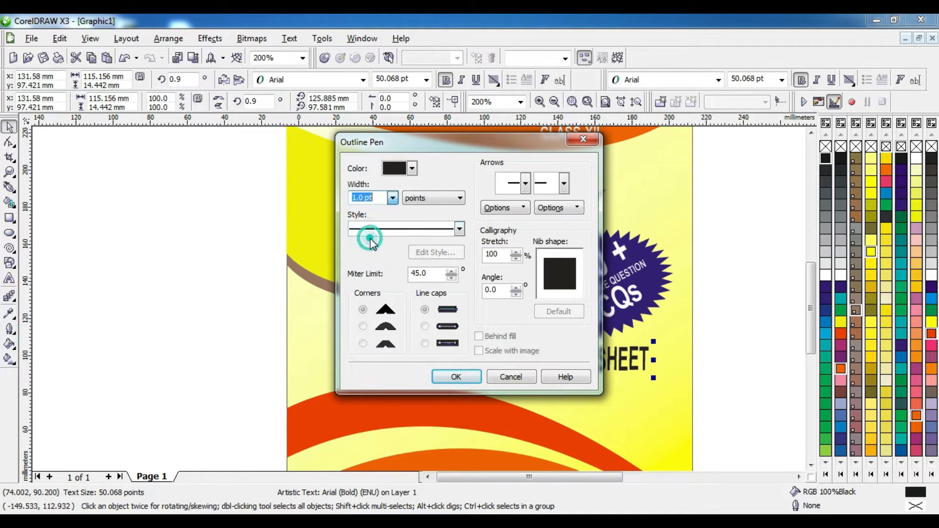
pyautogui.click(414, 170)
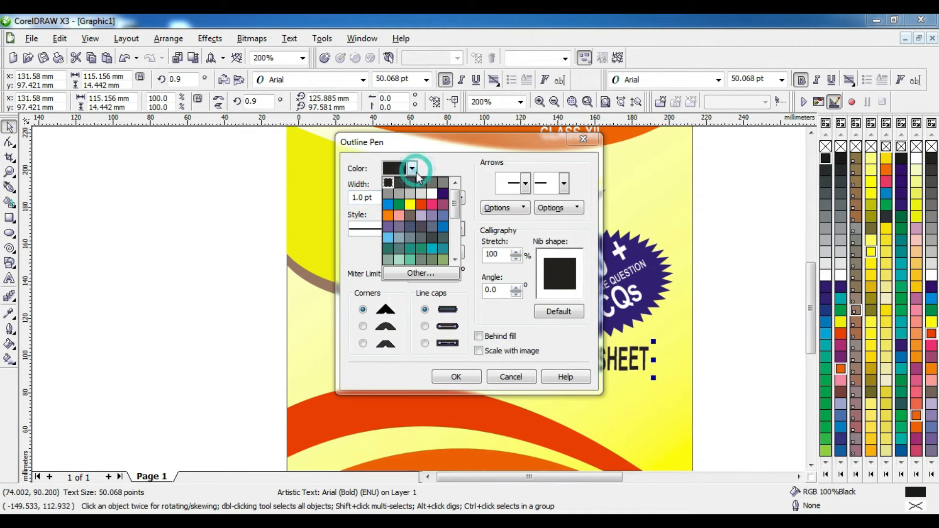
pyautogui.click(421, 208)
pyautogui.click(456, 378)
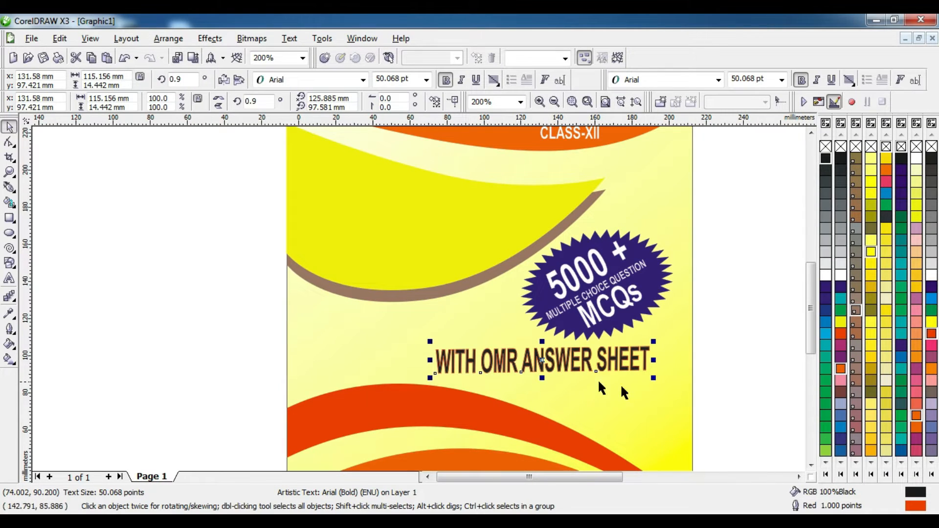
# Copy the answer sheet caption onto the lower orange shape and turn it into LBS PRAKASHAN in Arial Black, about 36 pt, with a 2.0 pt white outline
pyautogui.scroll(-3, 805, 467)
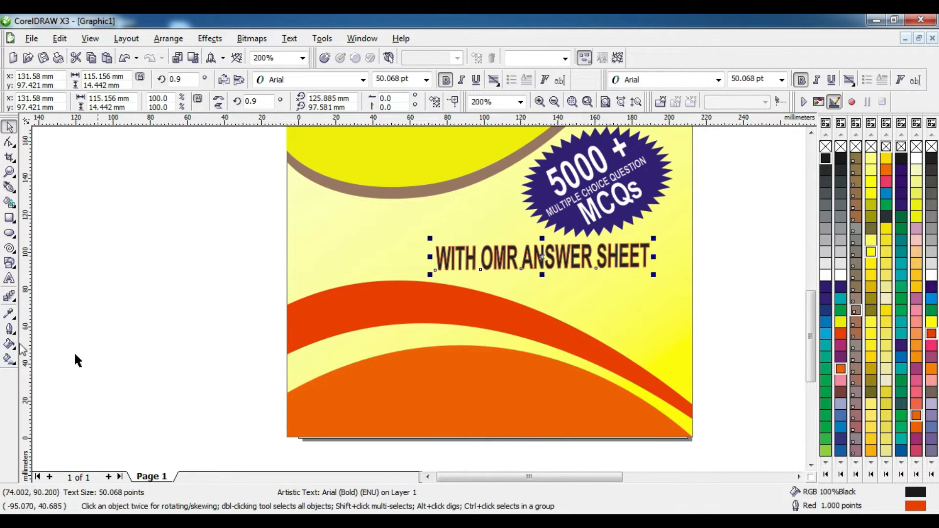
pyautogui.hotkey('ctrl', 'd')
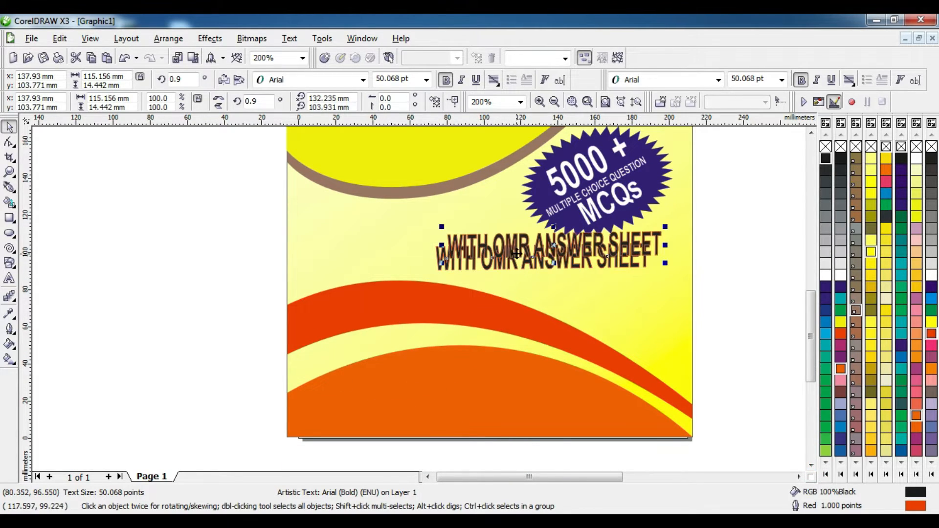
pyautogui.moveTo(516, 252); pyautogui.dragTo(439, 398)
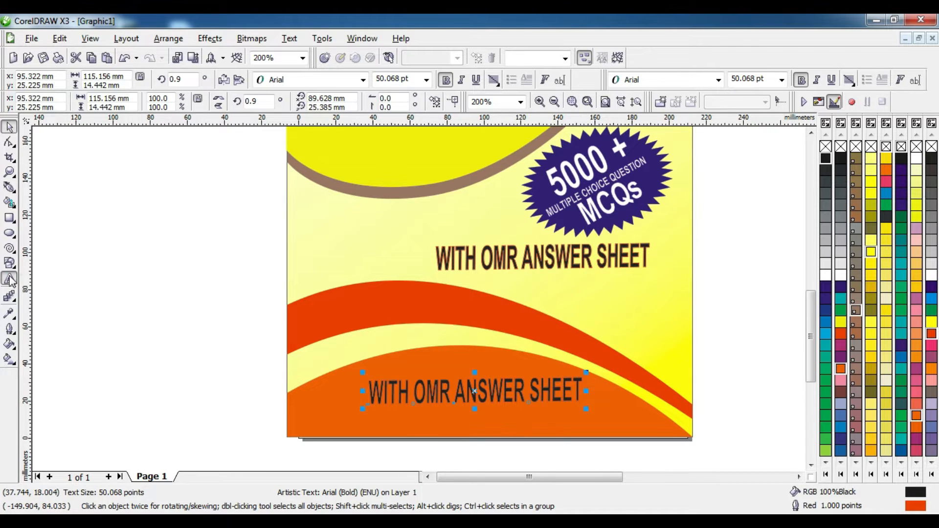
pyautogui.click(10, 279)
pyautogui.click(416, 396)
pyautogui.hotkey('ctrl', 'a')
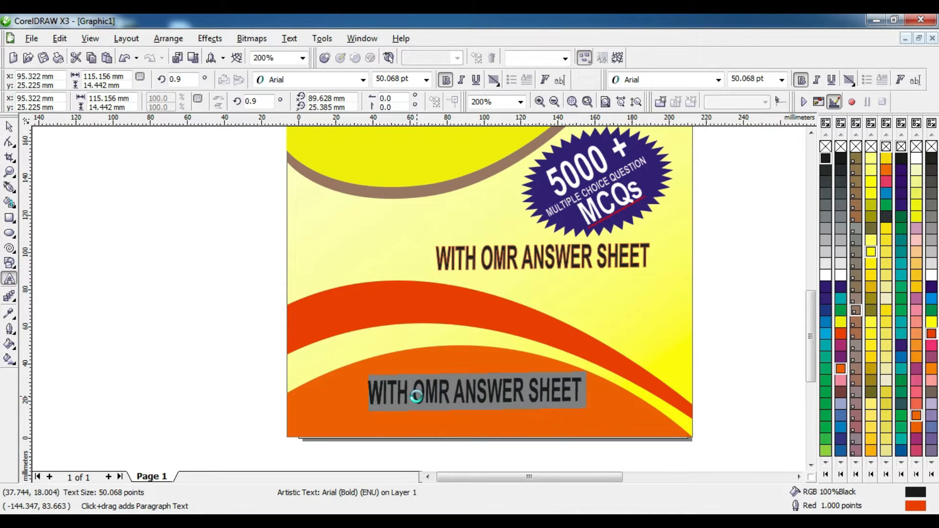
pyautogui.write('LB')
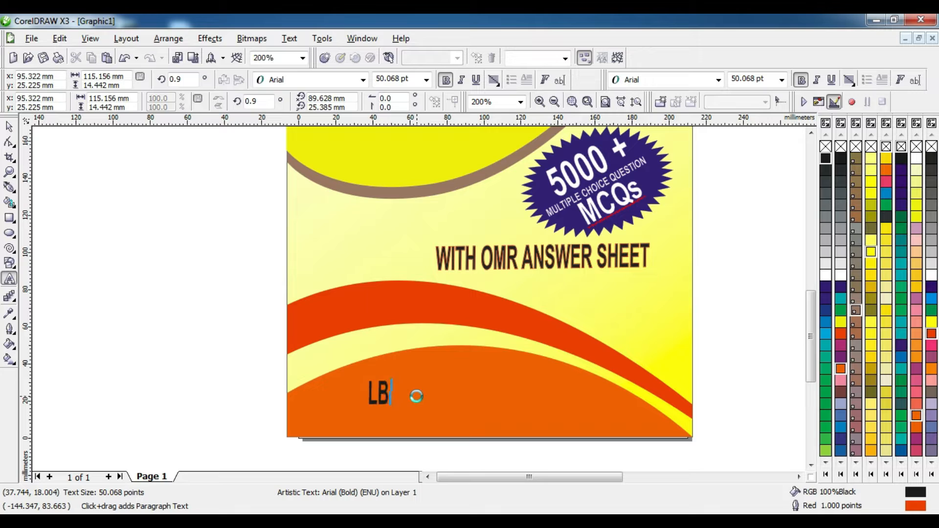
pyautogui.write('S PRAKASHAN')
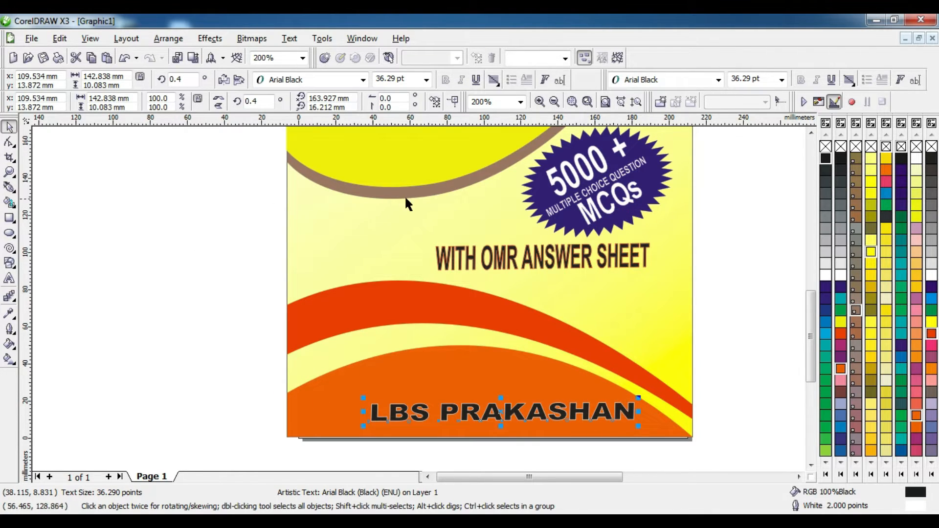
# Import the "logo lbsti" picture from the recordingimage folder and place it about 20 mm wide before the LBS PRAKASHAN text
pyautogui.click(31, 38)
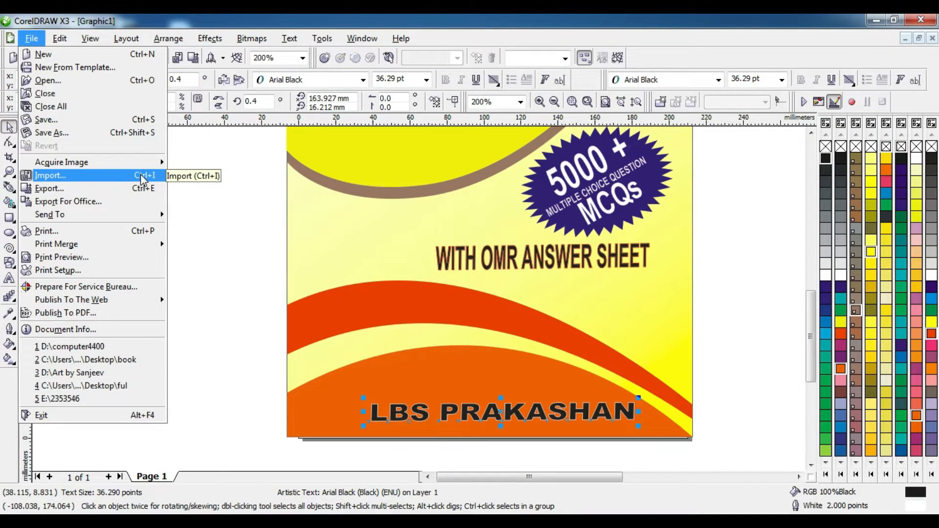
pyautogui.click(127, 174)
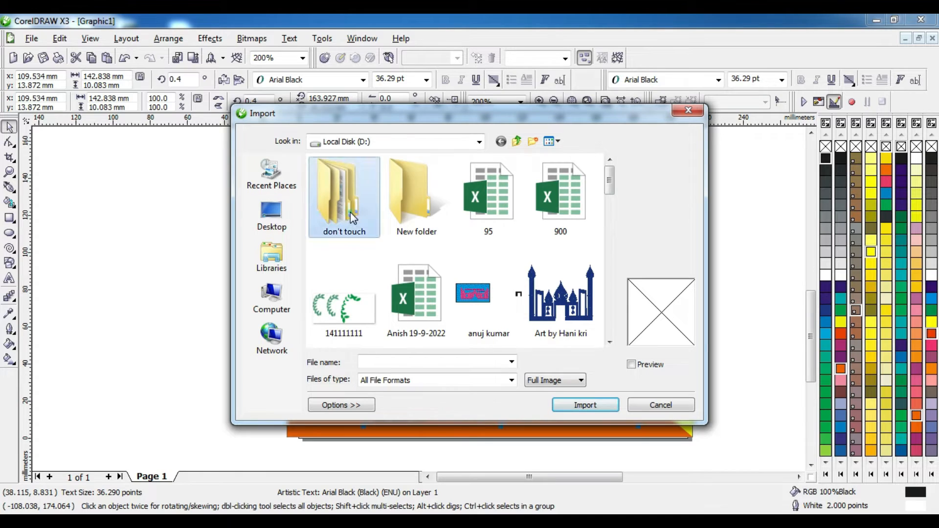
pyautogui.doubleClick(351, 212)
pyautogui.doubleClick(342, 177)
pyautogui.doubleClick(347, 237)
pyautogui.scroll(1, 416, 274)
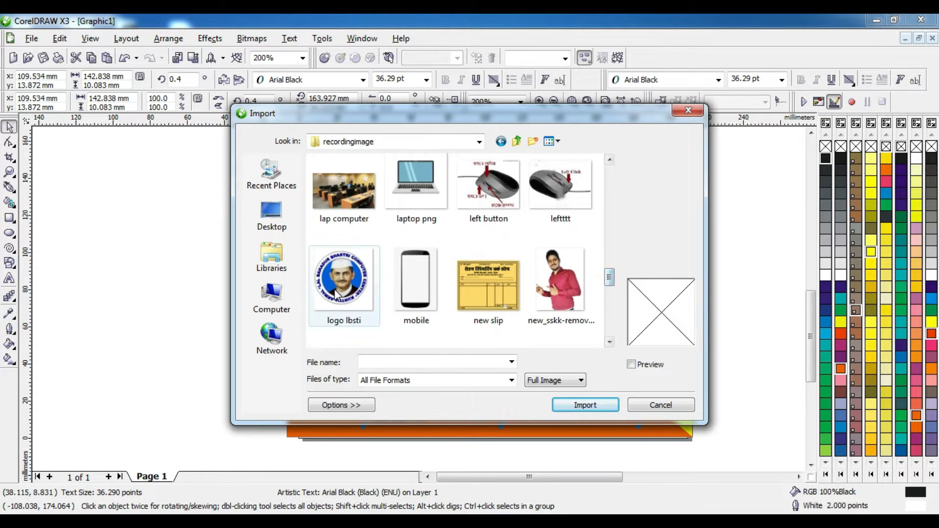
pyautogui.click(344, 286)
pyautogui.click(594, 406)
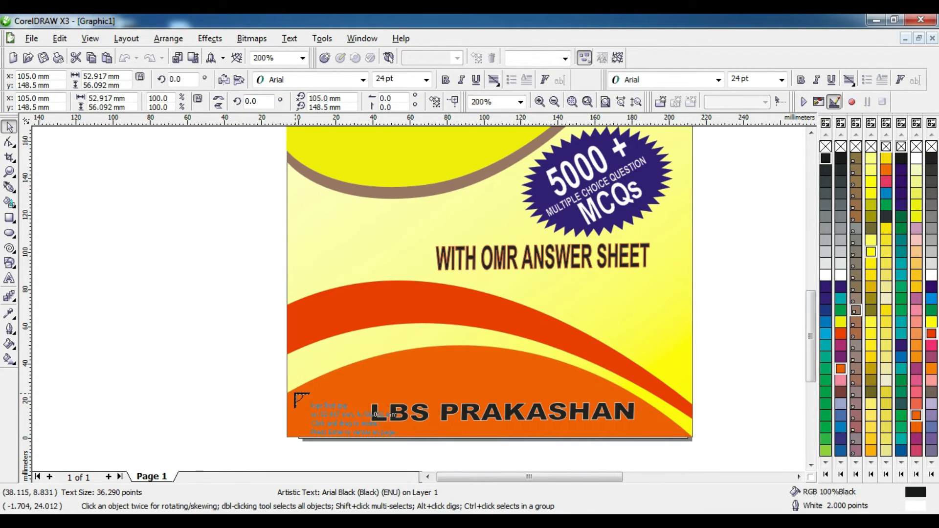
pyautogui.moveTo(307, 388); pyautogui.dragTo(347, 427)
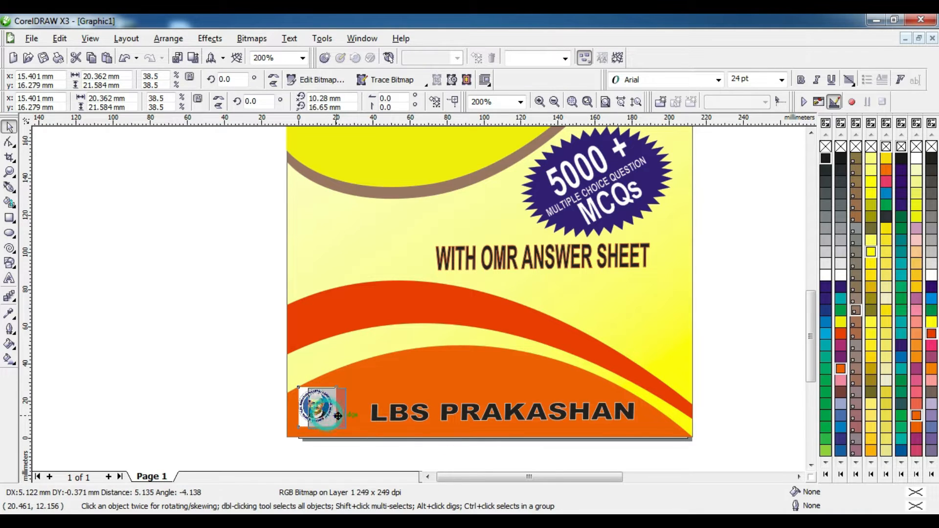
pyautogui.click(309, 391)
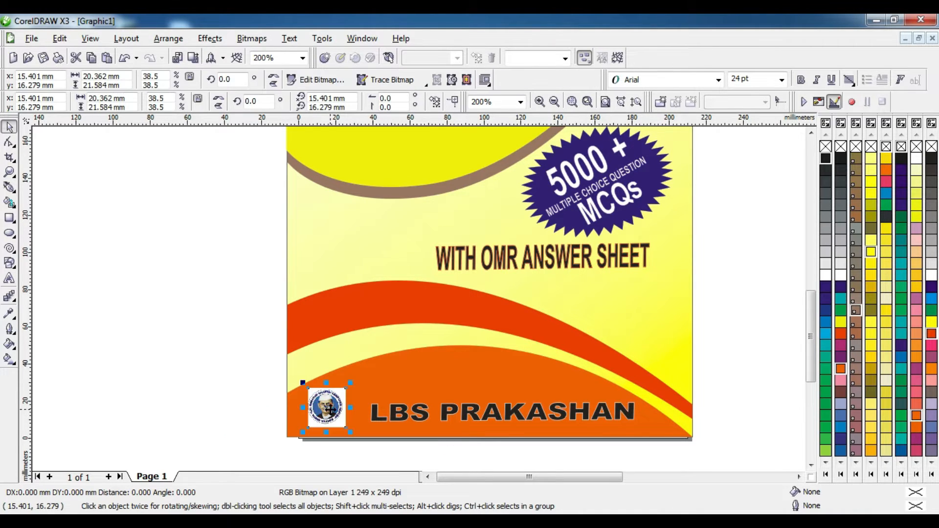
# Switch to the book page reference in Windows Photo Viewer and examine the woman's picture and its placement on the cover
pyautogui.click(810, 132)
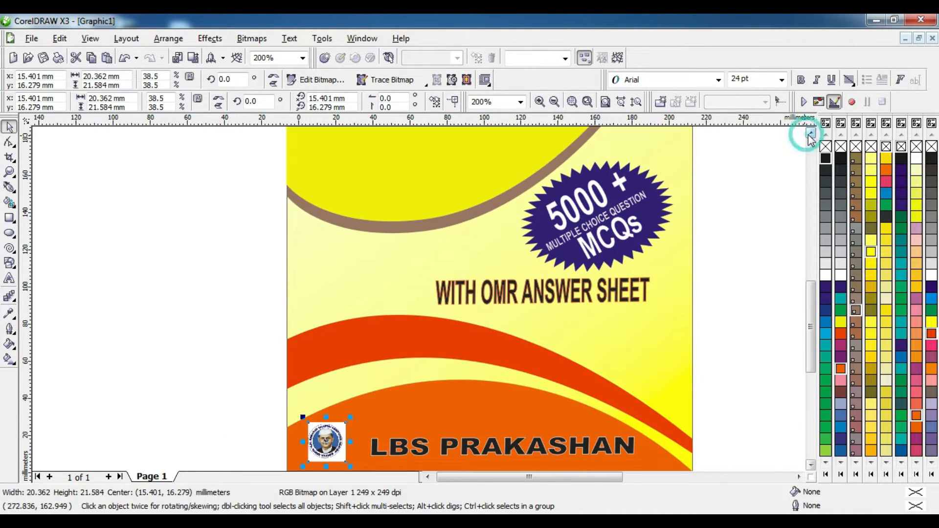
pyautogui.click(245, 524)
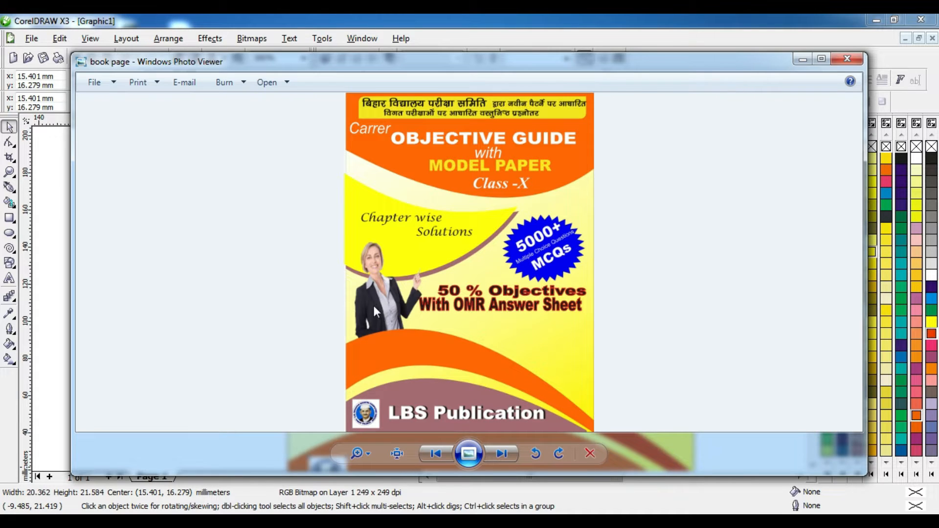
pyautogui.scroll(1, 374, 308)
pyautogui.scroll(3, 410, 284)
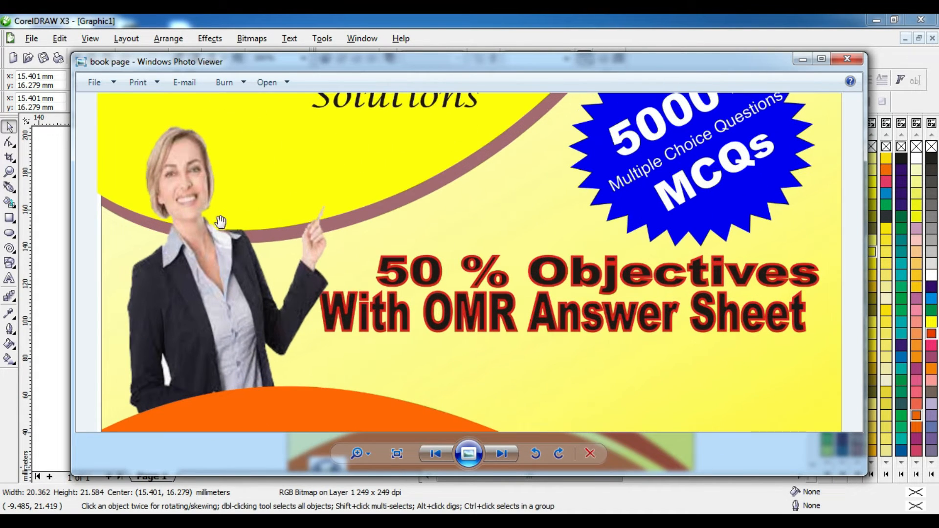
pyautogui.scroll(-3, 309, 285)
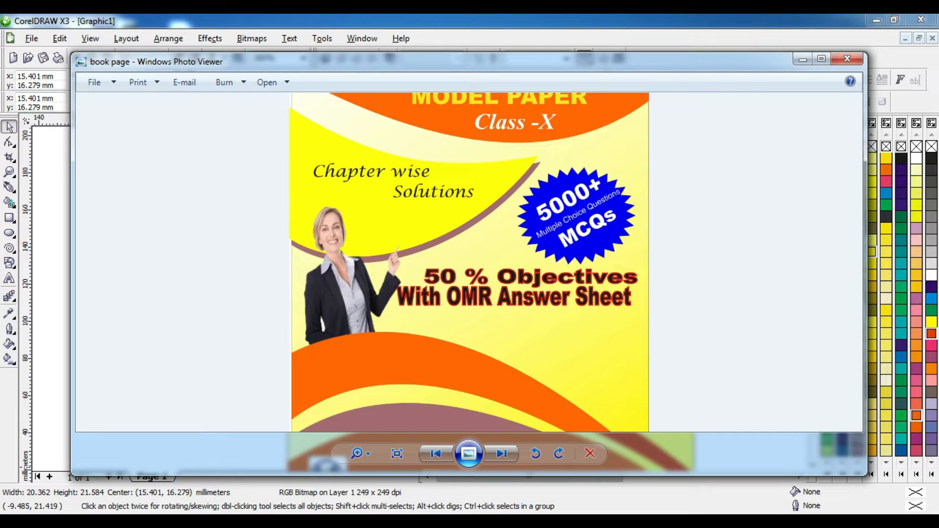
pyautogui.scroll(-2, 469, 264)
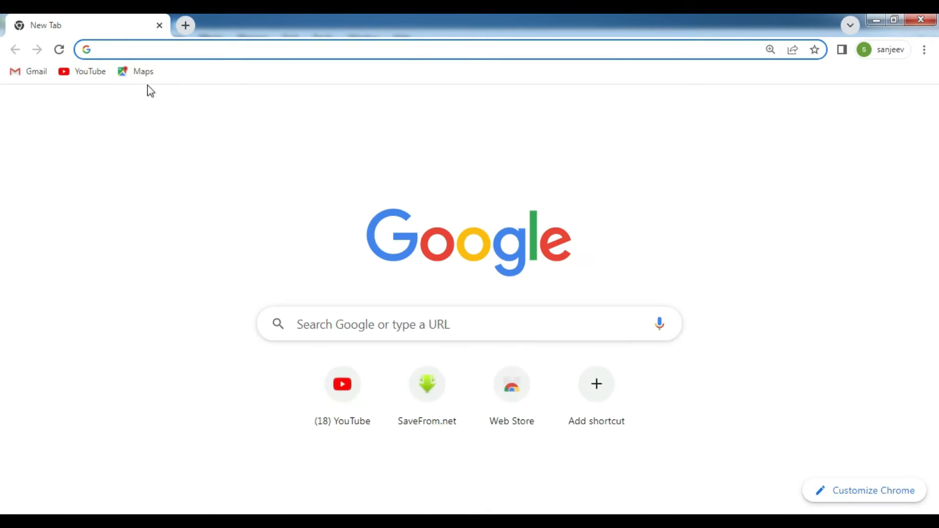
# Switch to Chrome and search Google Images for "OFFICE GIRL IMAGE HD PNG"
pyautogui.write('FOR')
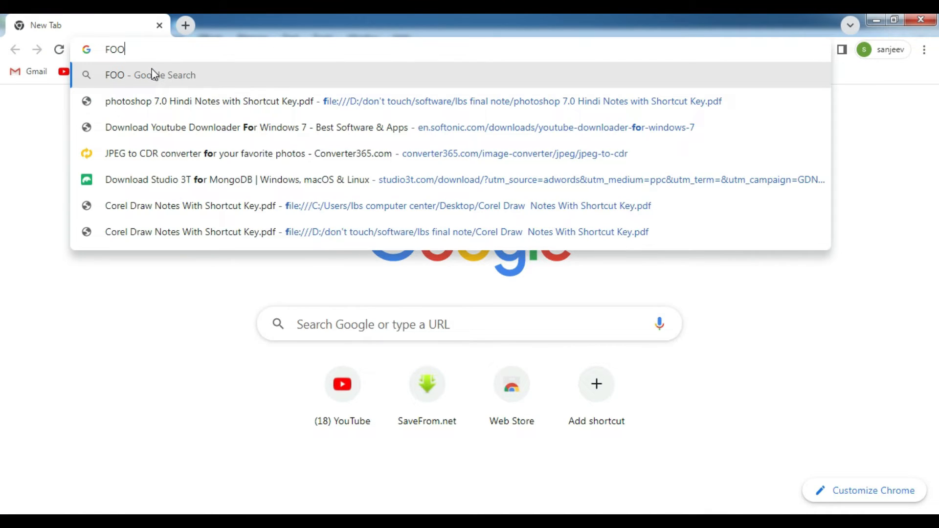
pyautogui.press('BackSpace')
pyautogui.press('BackSpace')
pyautogui.press('BackSpace')
pyautogui.write('OFFICE ')
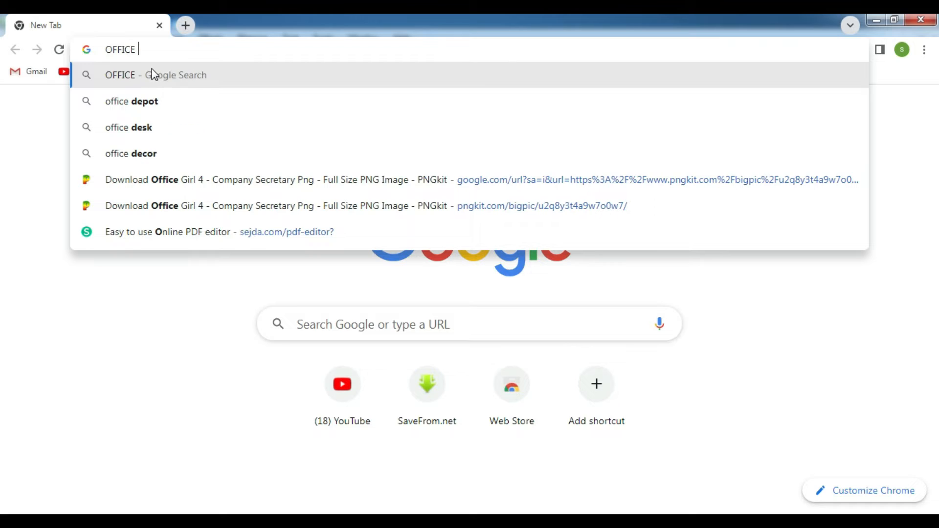
pyautogui.write('GIRL ')
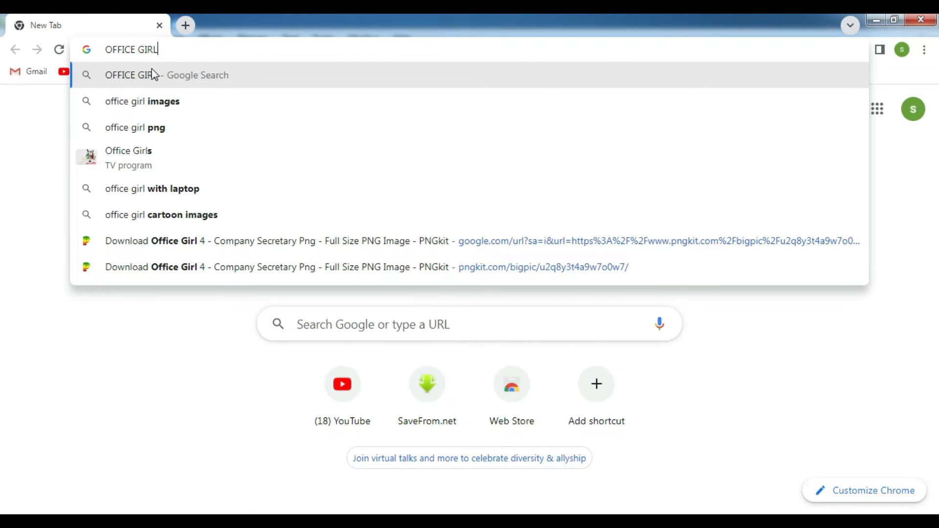
pyautogui.write('IMAGE')
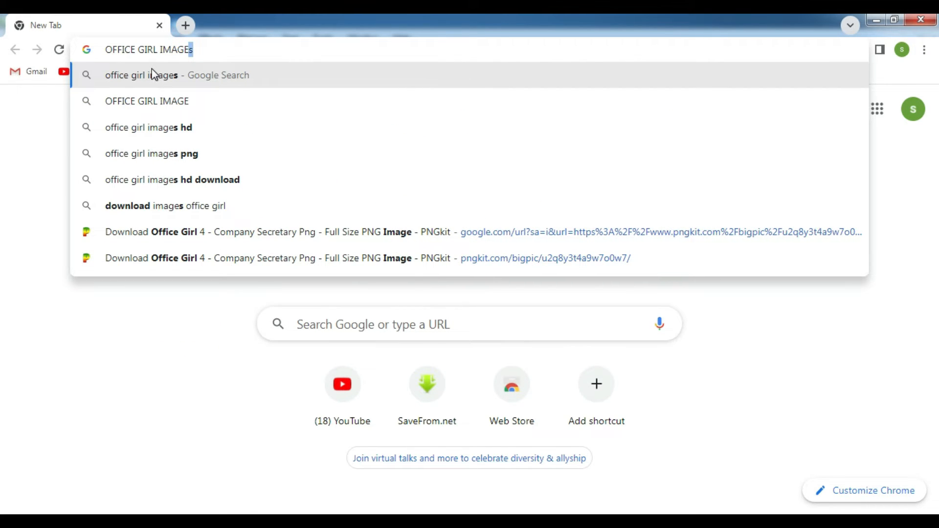
pyautogui.write(' HD')
pyautogui.press('BackSpace')
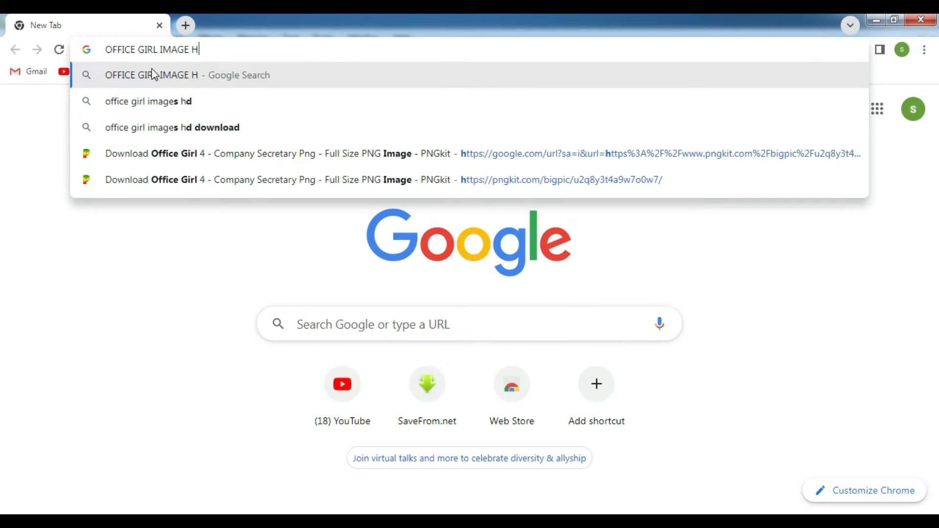
pyautogui.write('D PNG')
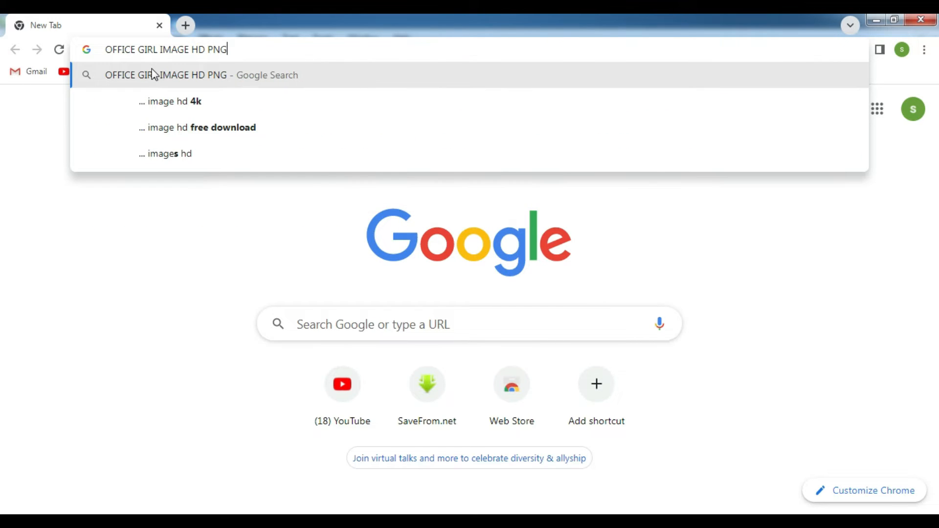
pyautogui.press('Return')
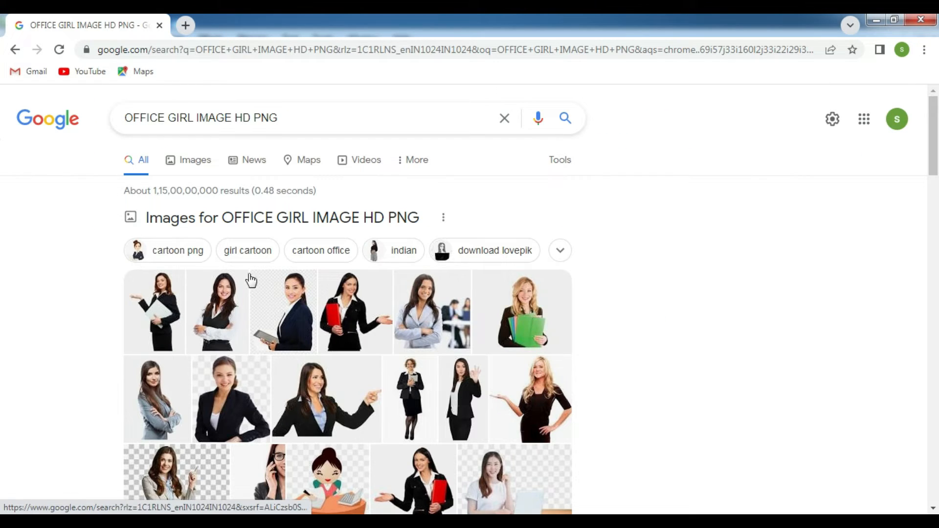
pyautogui.click(199, 221)
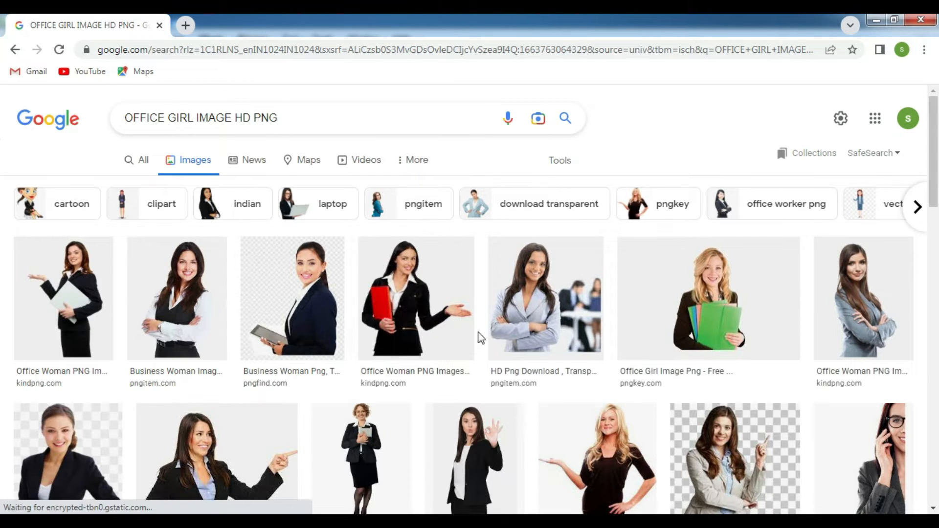
# Save the PNGkit "Company Secretary Png" picture of the woman with glasses to the Desktop as a JPEG named GIRLS
pyautogui.scroll(-2, 474, 359)
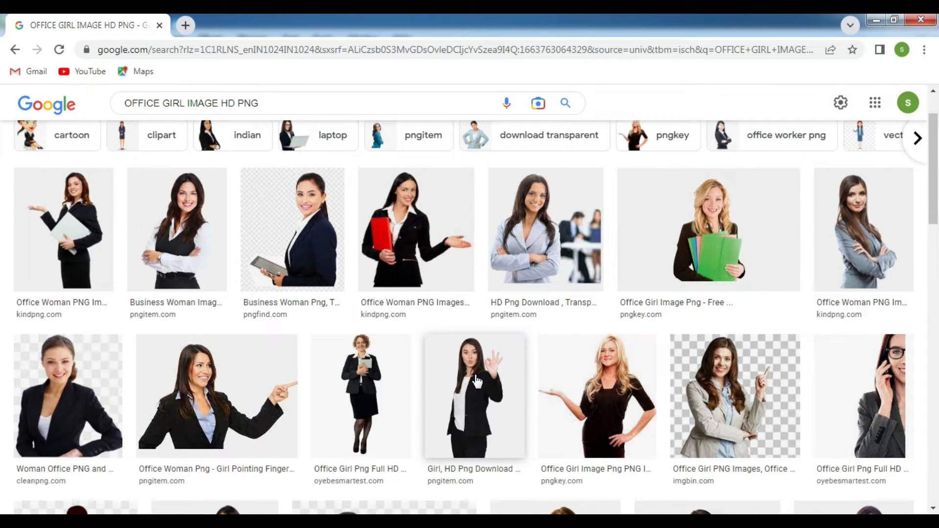
pyautogui.scroll(-8, 477, 382)
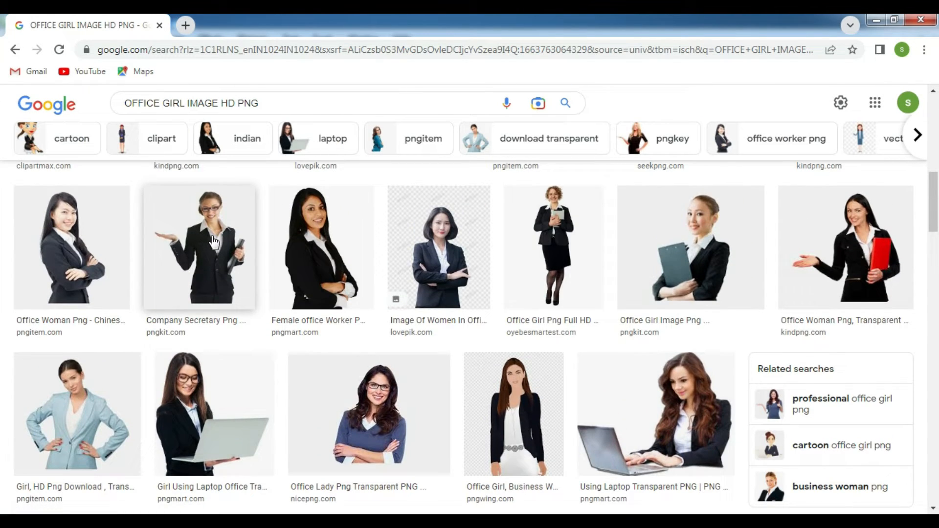
pyautogui.click(213, 241)
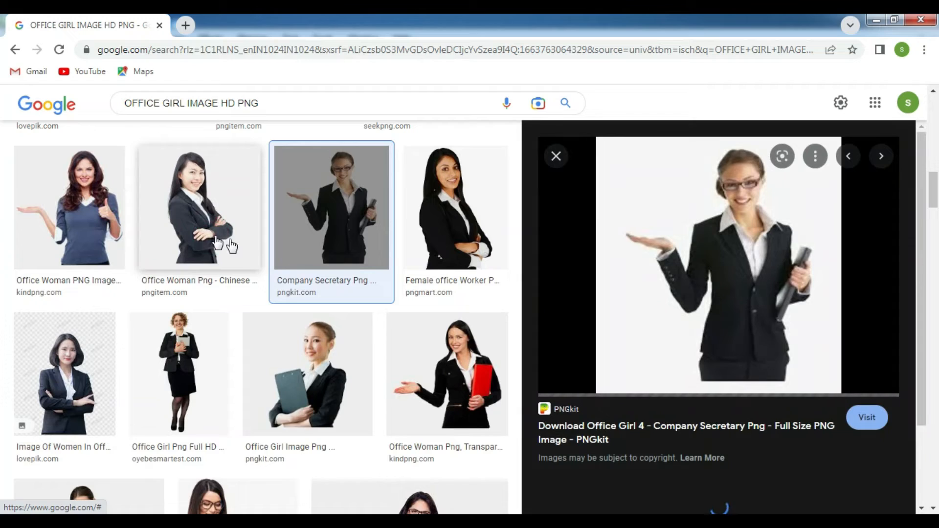
pyautogui.rightClick(728, 250)
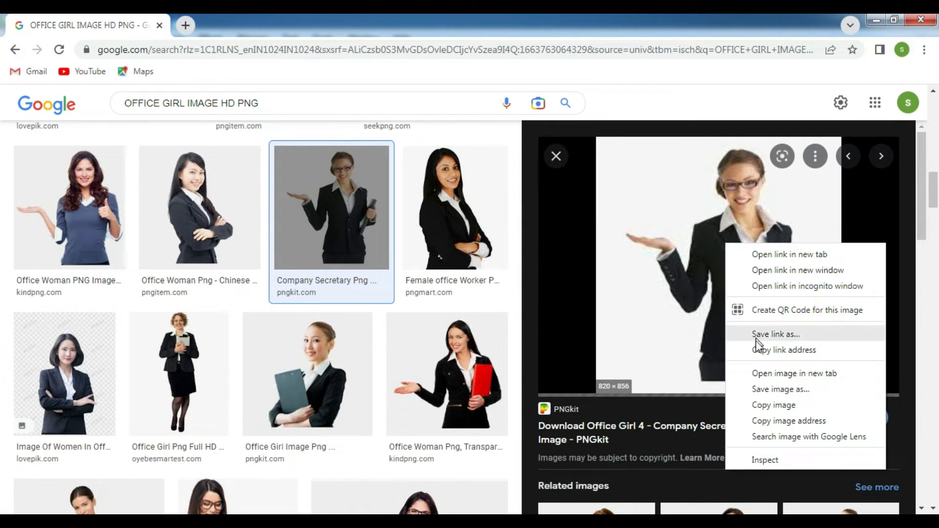
pyautogui.click(778, 391)
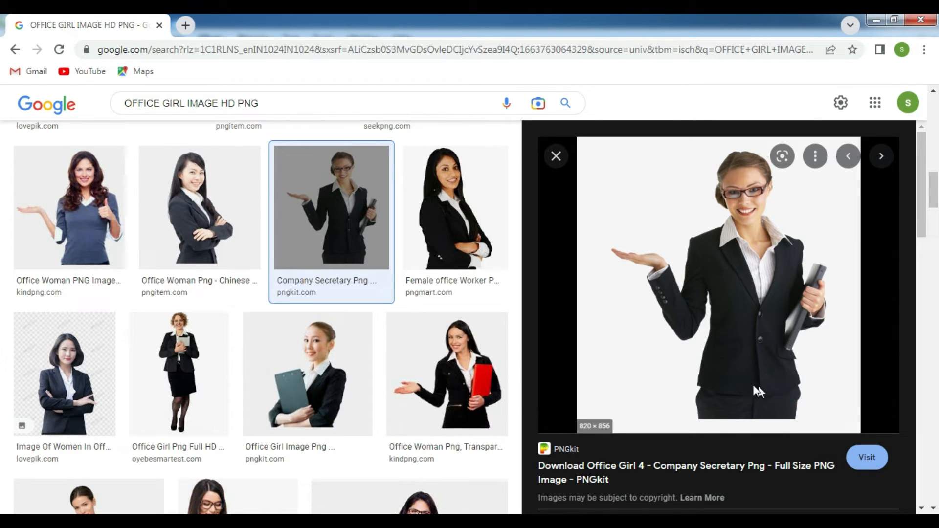
pyautogui.click(50, 109)
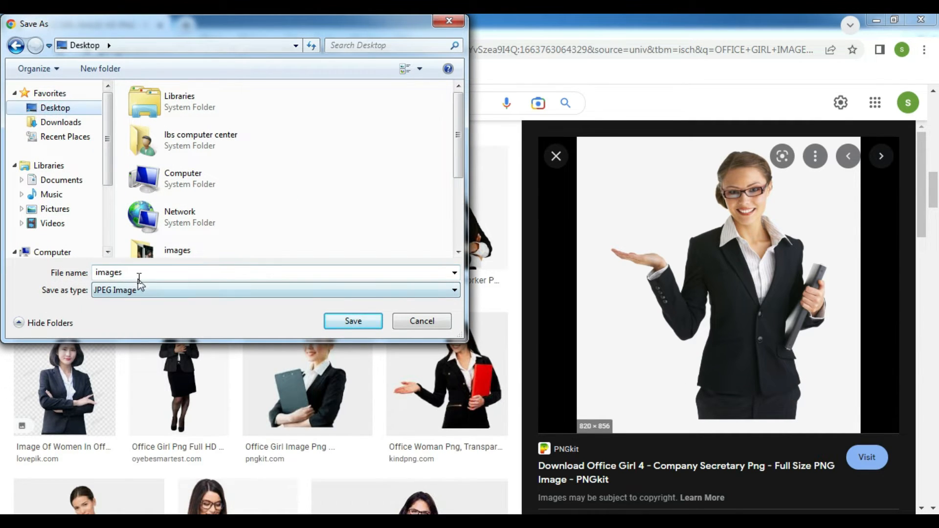
pyautogui.doubleClick(138, 274)
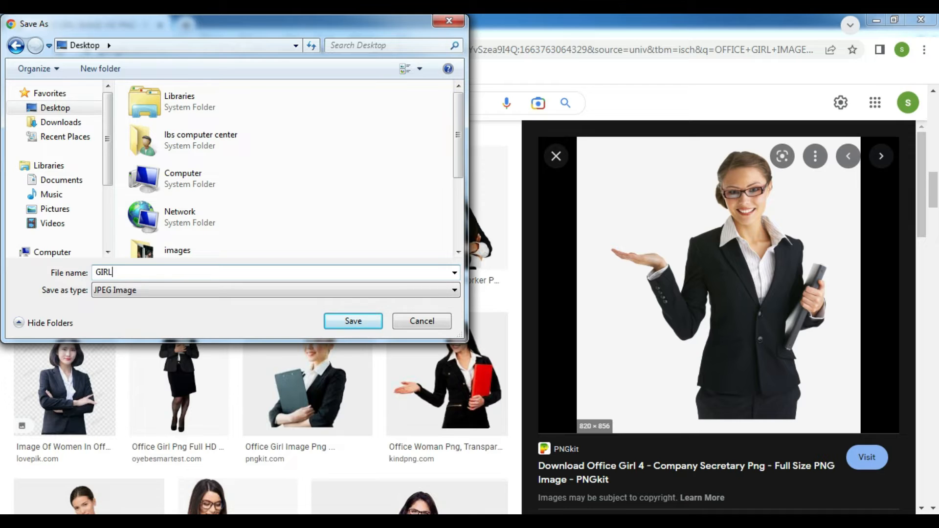
pyautogui.click(345, 328)
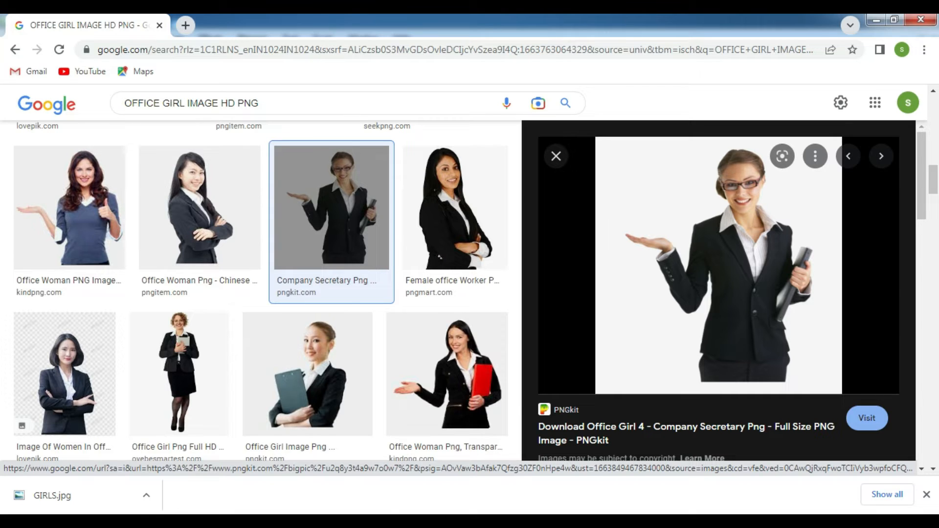
# Switch to CorelDRAW and try the GIRLS JPEG from the Desktop on the cover at about 62 mm wide
pyautogui.moveTo(264, 497)
pyautogui.click(286, 457)
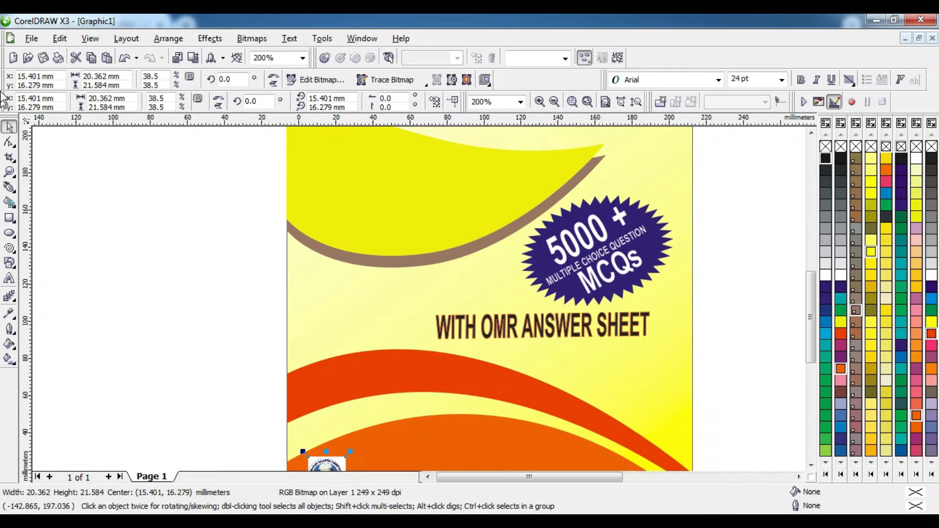
pyautogui.click(32, 37)
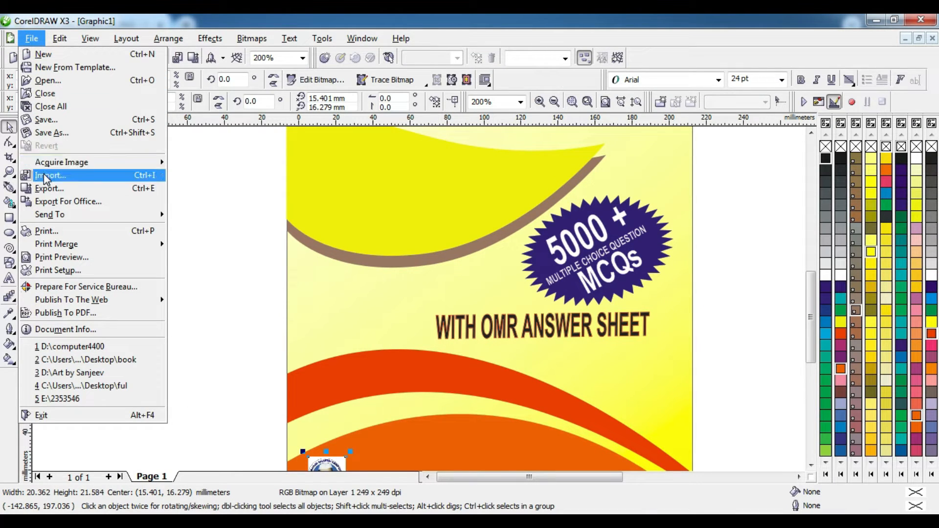
pyautogui.click(45, 175)
pyautogui.click(272, 214)
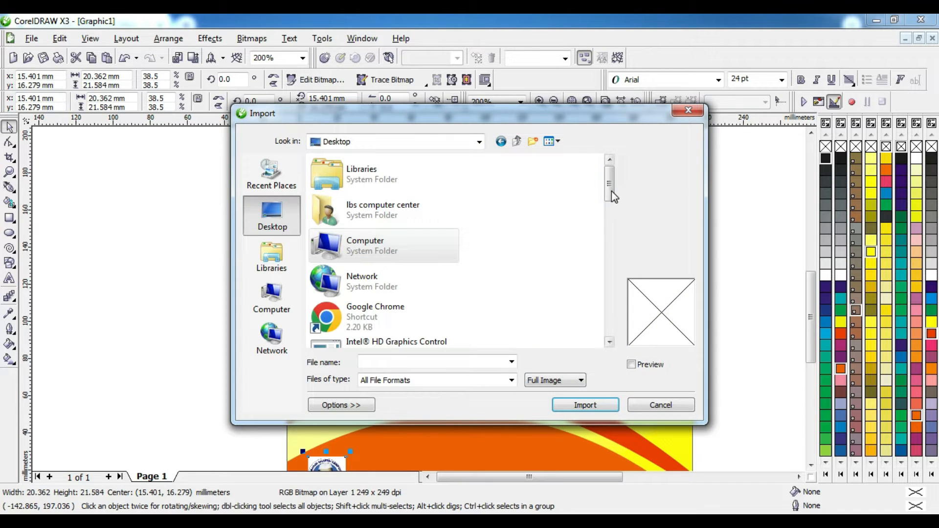
pyautogui.moveTo(612, 191); pyautogui.dragTo(633, 315)
pyautogui.click(378, 239)
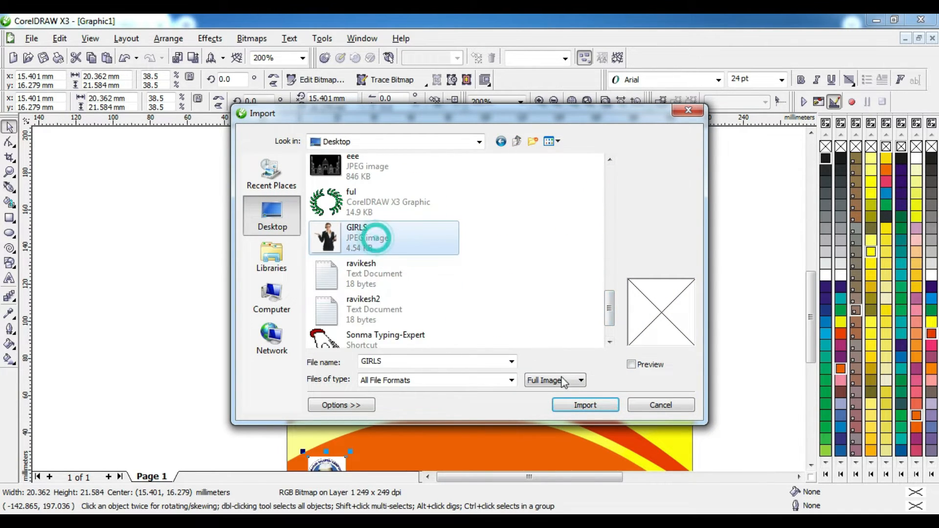
pyautogui.click(586, 405)
pyautogui.moveTo(362, 250); pyautogui.dragTo(430, 314)
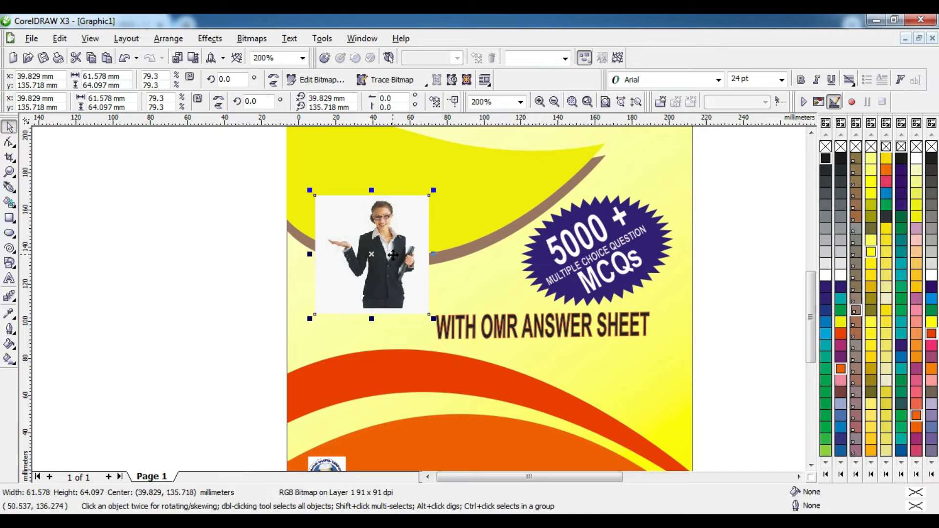
pyautogui.press('Delete')
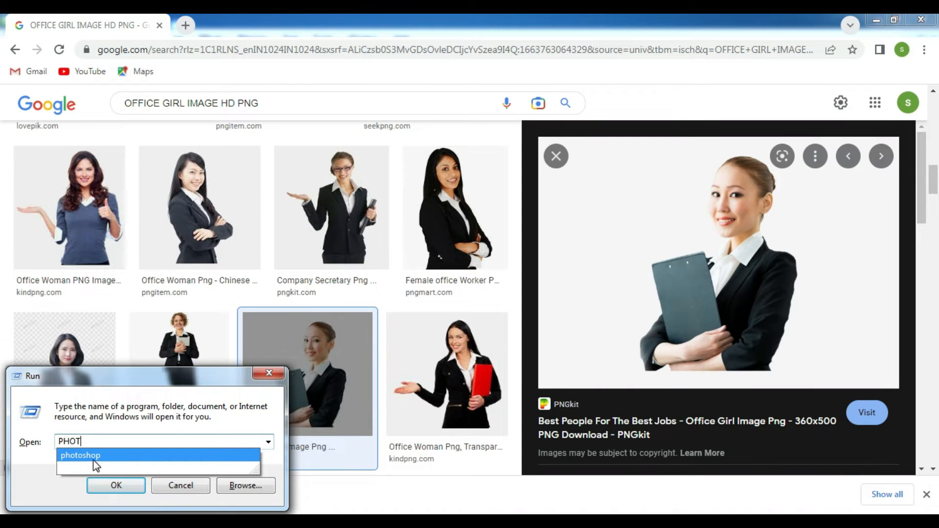
# Launch Photoshop through the Run dialog, open the GIRLS JPEG from the Desktop and bring its window fully into view
pyautogui.click(93, 457)
pyautogui.click(109, 485)
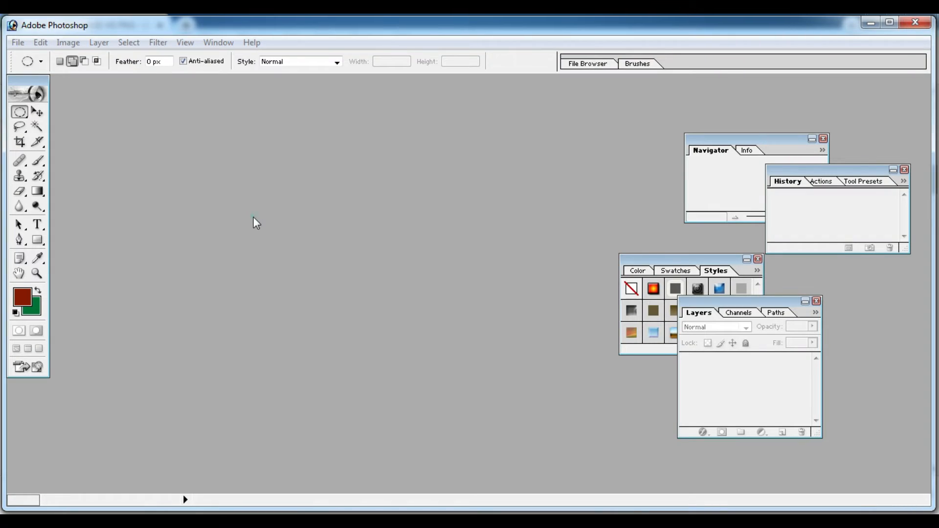
pyautogui.hotkey('ctrl', 'o')
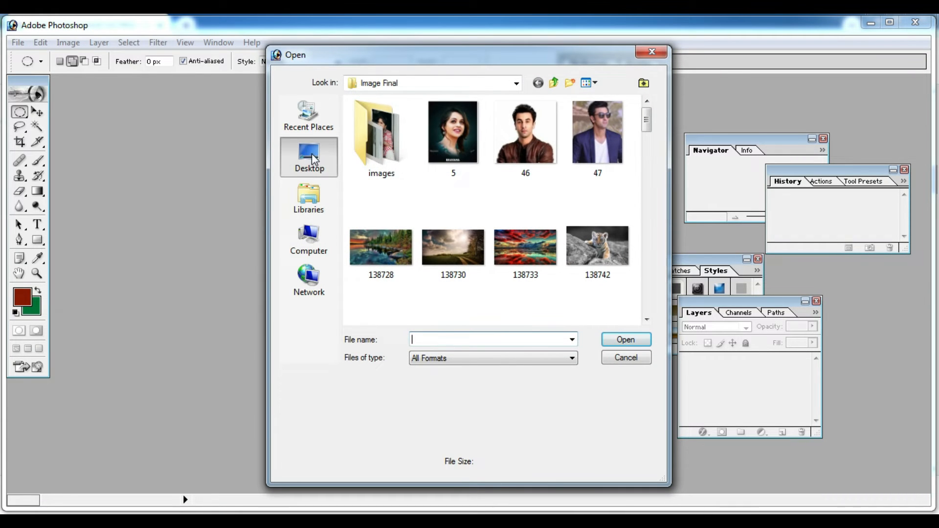
pyautogui.click(310, 156)
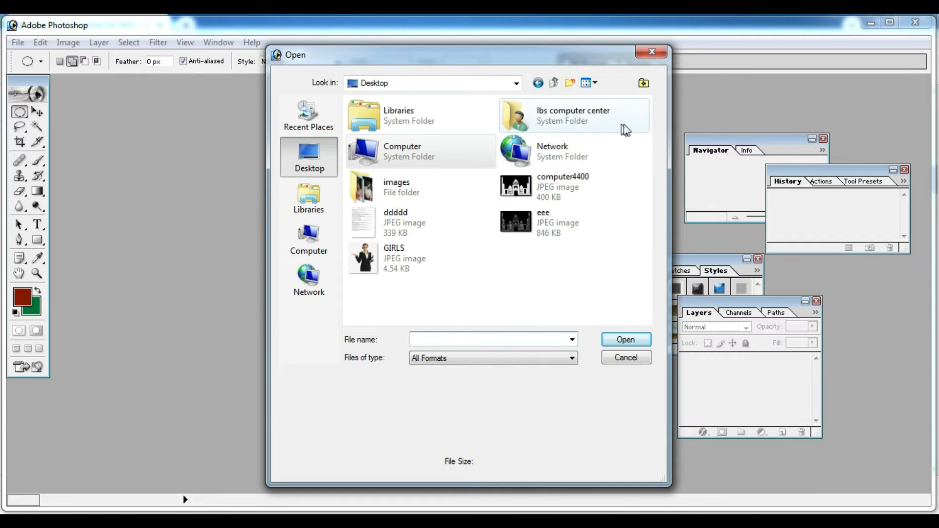
pyautogui.doubleClick(443, 257)
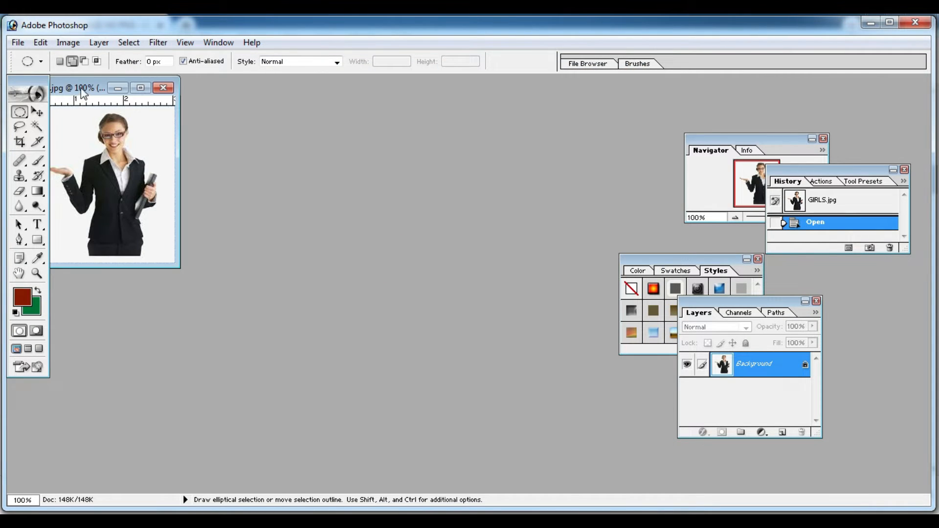
pyautogui.moveTo(82, 92); pyautogui.dragTo(230, 114)
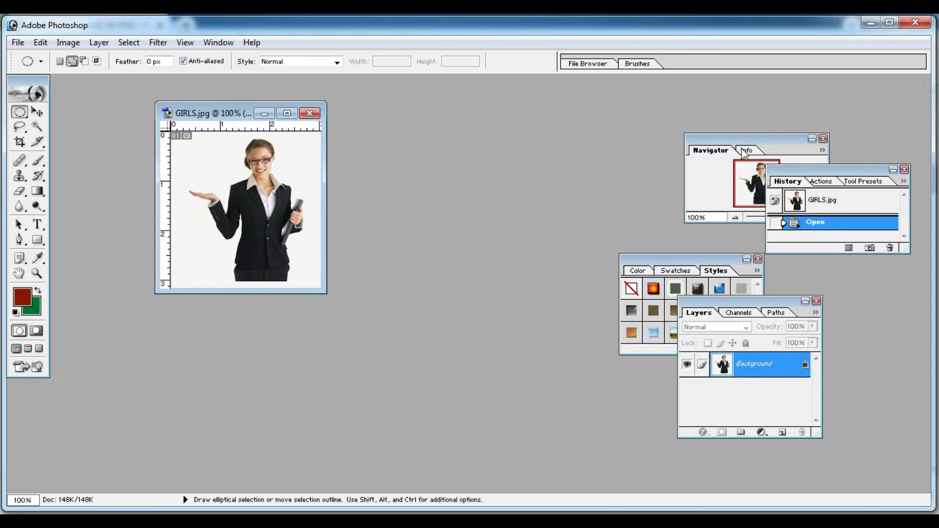
# Arrange the Navigator and Layers palettes near the picture and convert its locked Background into a regular layer
pyautogui.moveTo(744, 152); pyautogui.dragTo(710, 153)
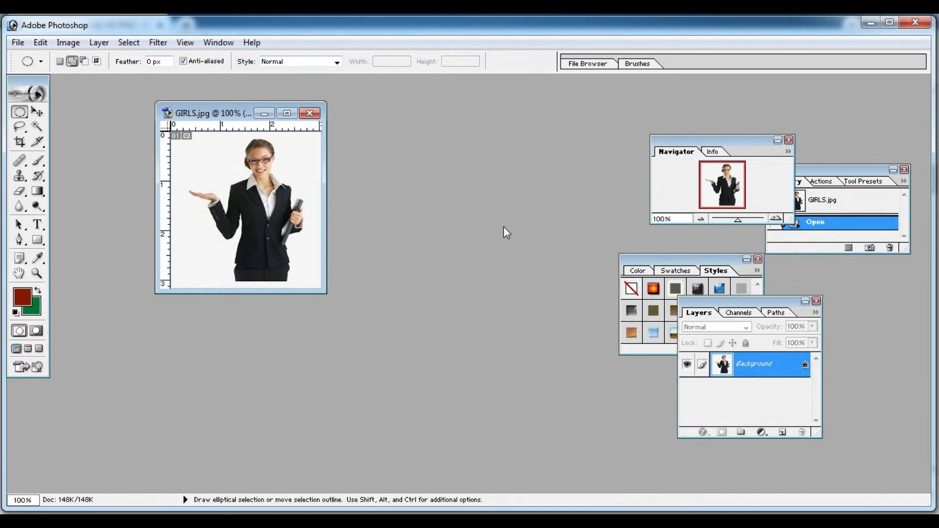
pyautogui.moveTo(765, 301); pyautogui.dragTo(508, 194)
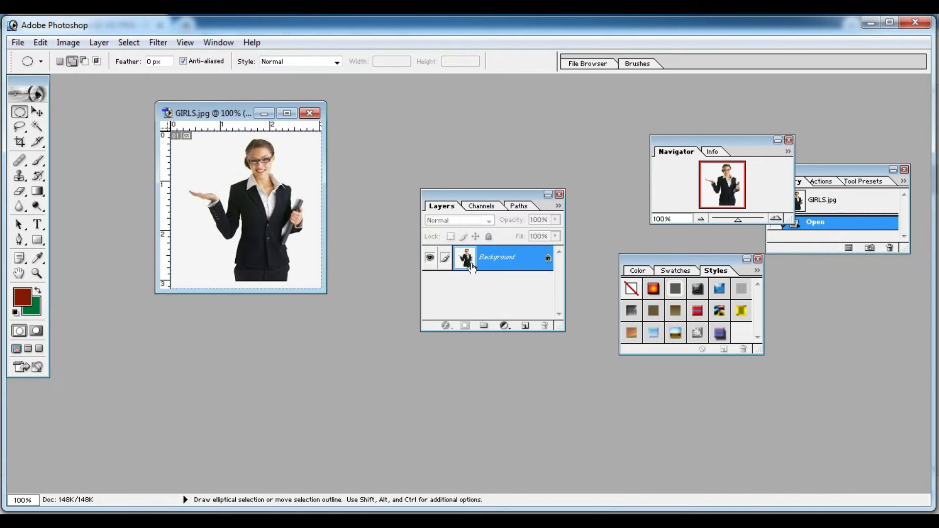
pyautogui.press('F7')
pyautogui.press('F7')
pyautogui.click(100, 43)
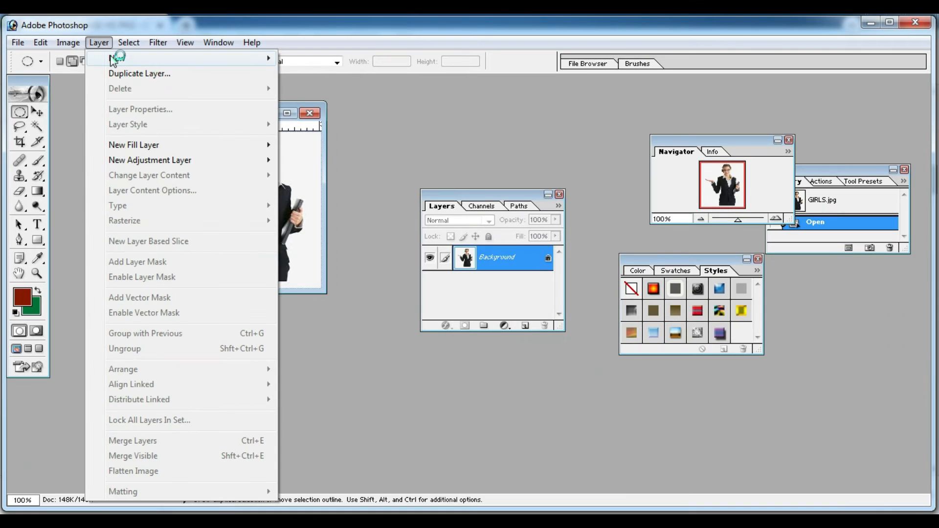
pyautogui.moveTo(117, 58)
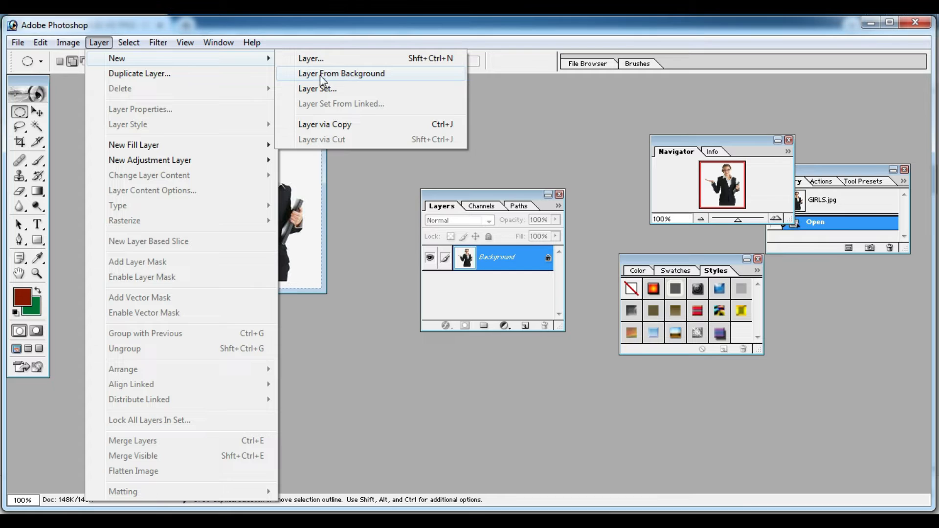
pyautogui.click(354, 74)
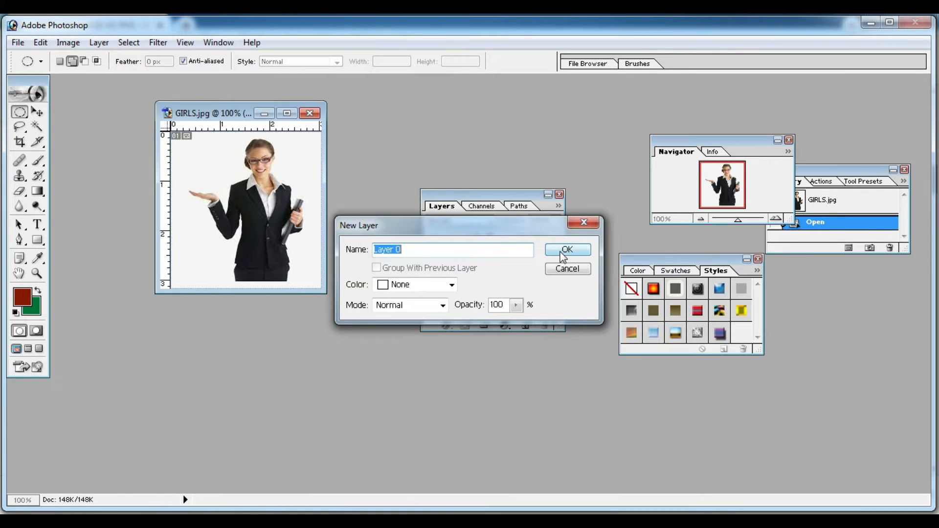
pyautogui.click(562, 253)
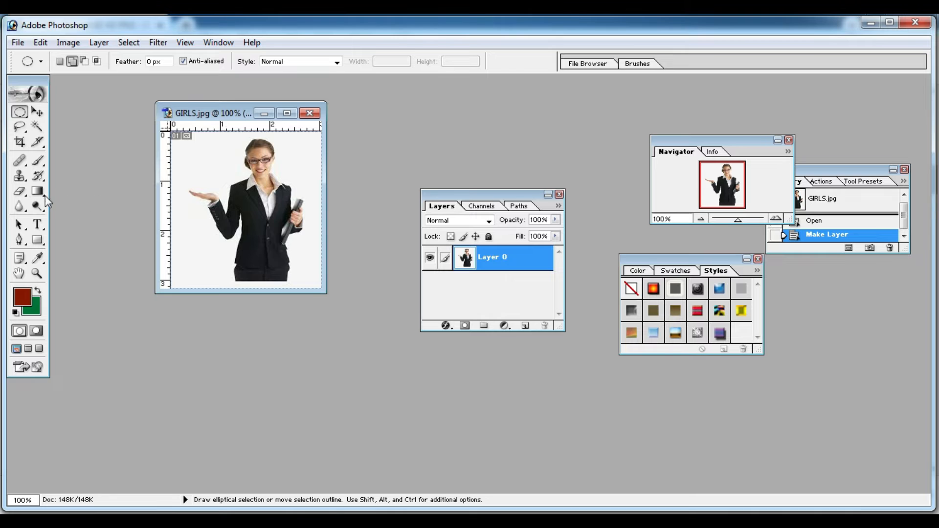
# Erase the light backdrop around the woman to transparency with the Magic Eraser Tool
pyautogui.click(18, 205)
pyautogui.click(20, 191)
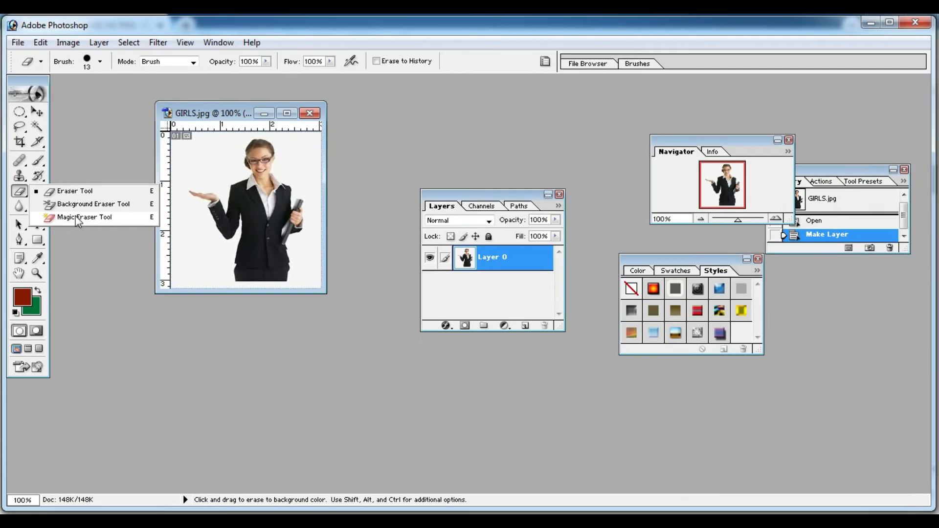
pyautogui.click(74, 217)
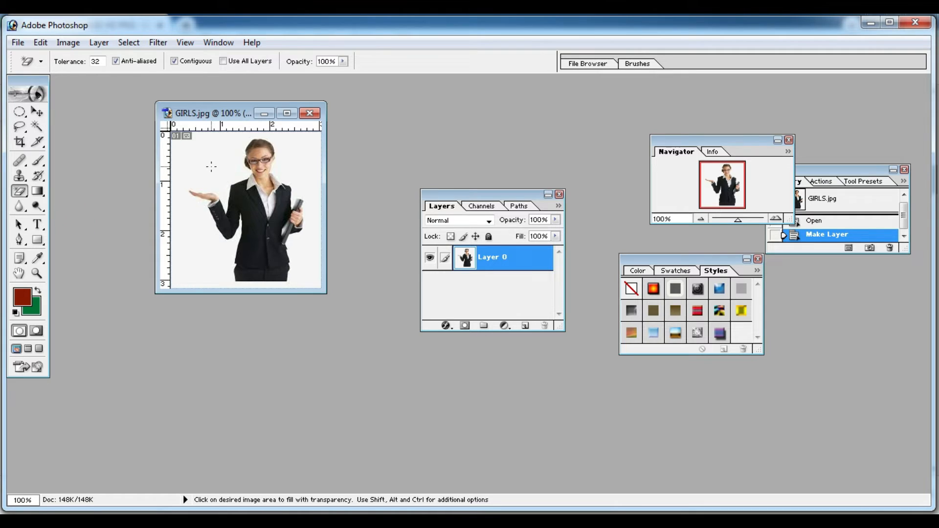
pyautogui.click(211, 166)
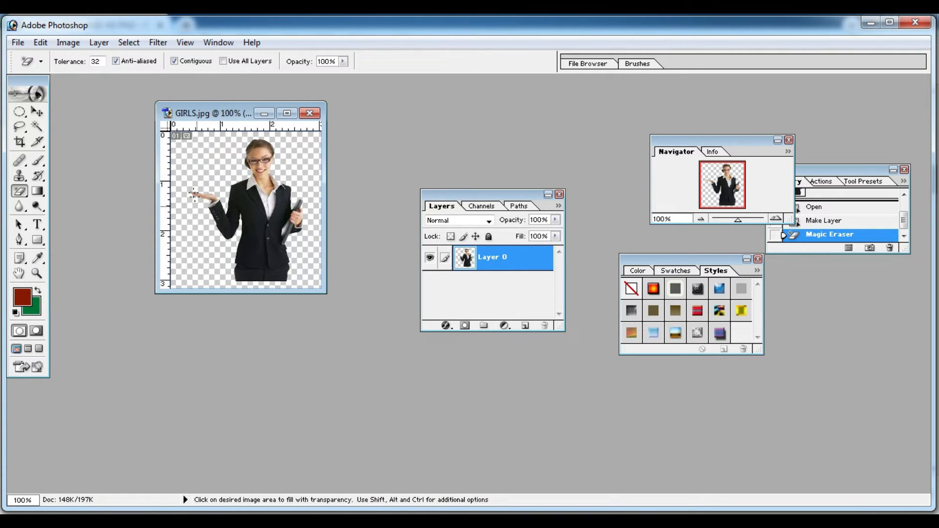
pyautogui.click(199, 166)
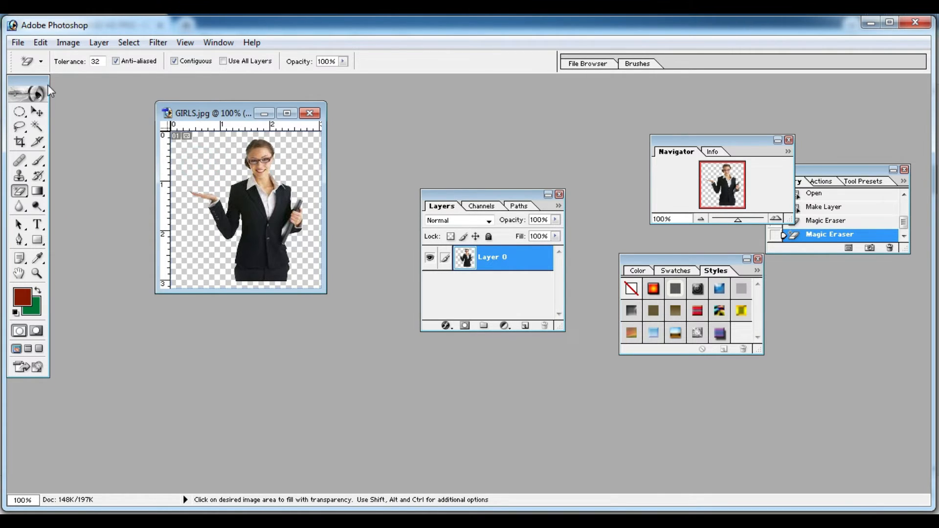
# Save the cut-out picture to the Desktop as a non-interlaced PNG copy named GIRLS 2
pyautogui.click(19, 43)
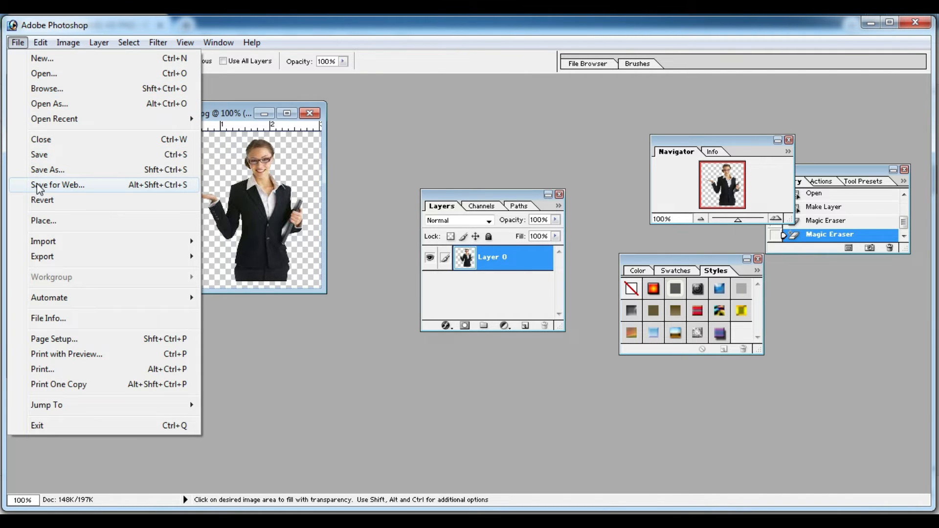
pyautogui.click(42, 170)
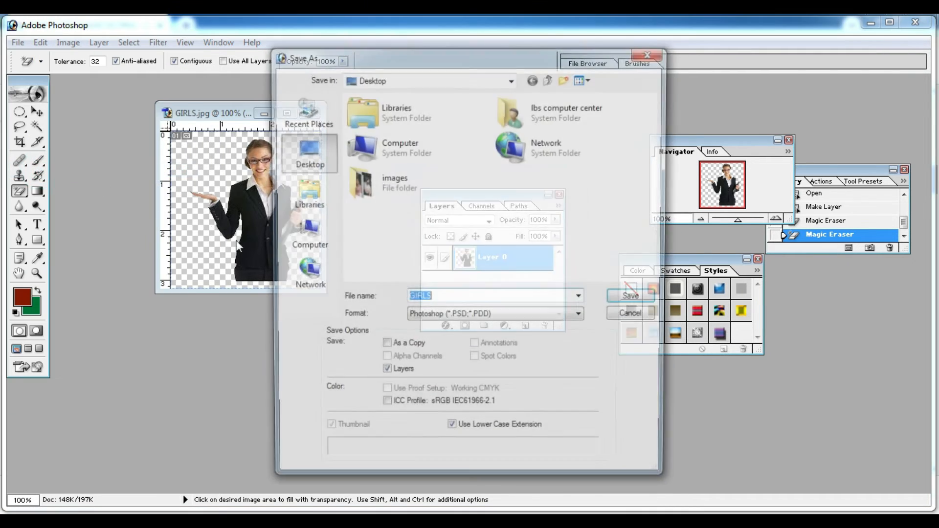
pyautogui.click(443, 317)
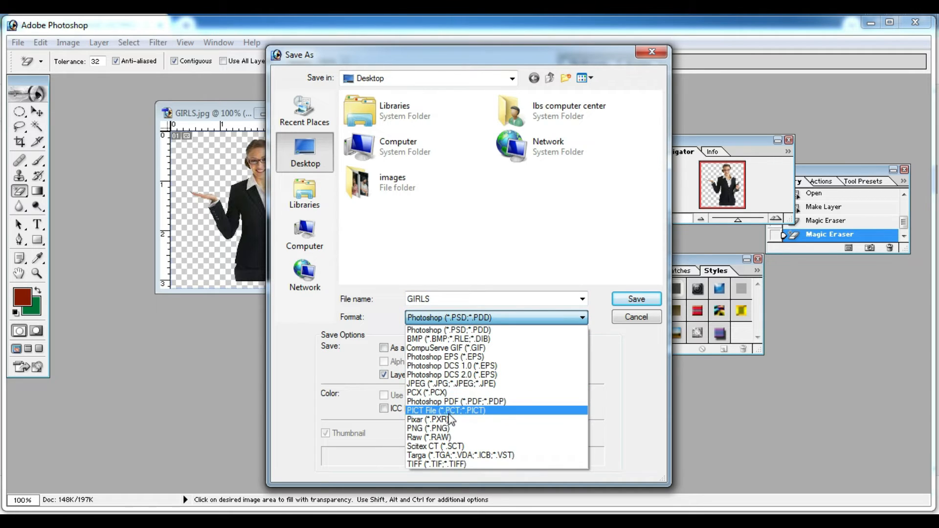
pyautogui.click(414, 429)
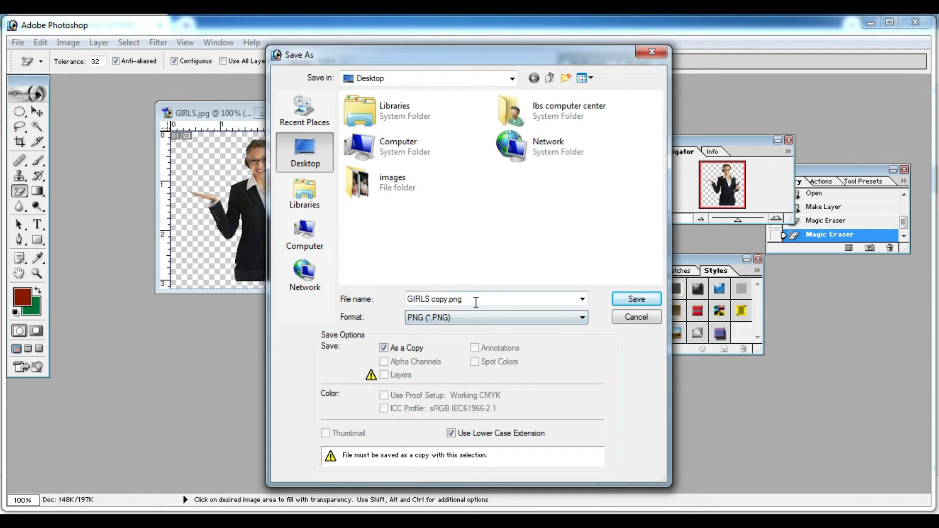
pyautogui.click(474, 302)
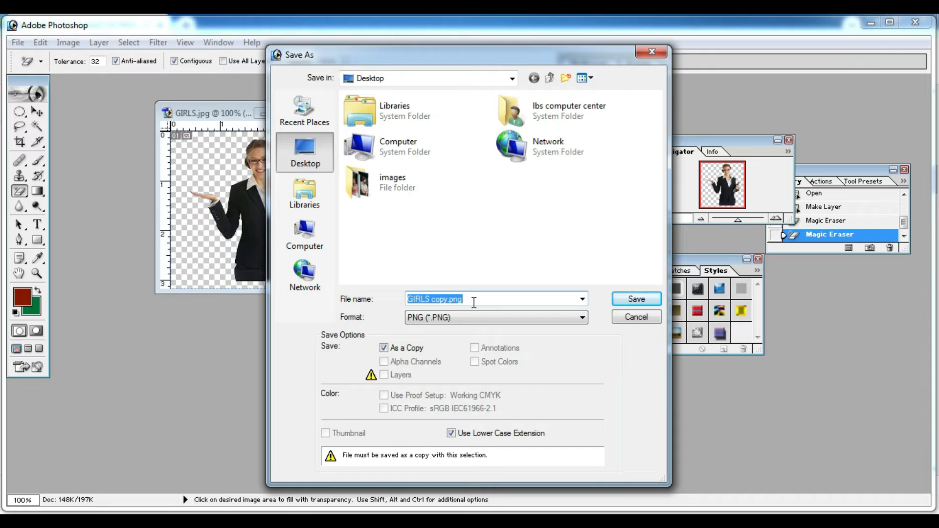
pyautogui.write('GRI')
pyautogui.press('BackSpace')
pyautogui.press('BackSpace')
pyautogui.write('IRL')
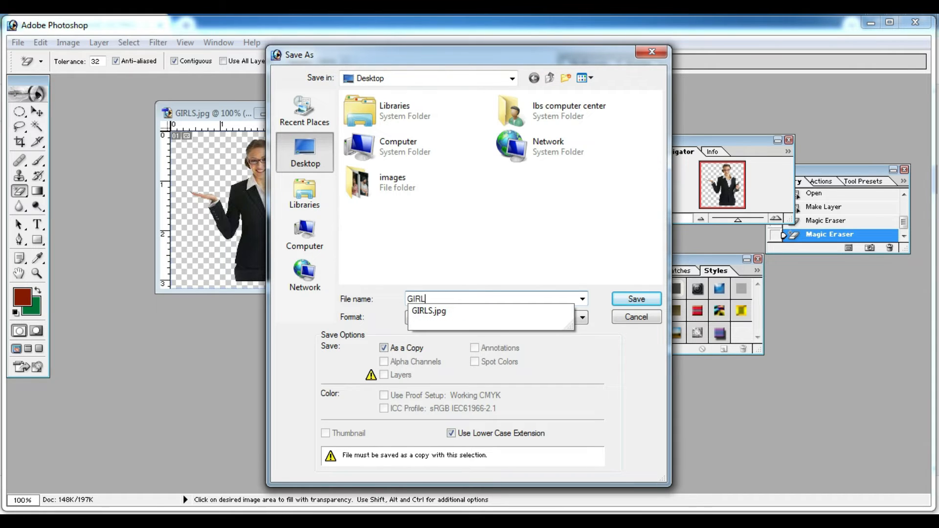
pyautogui.write('S 2')
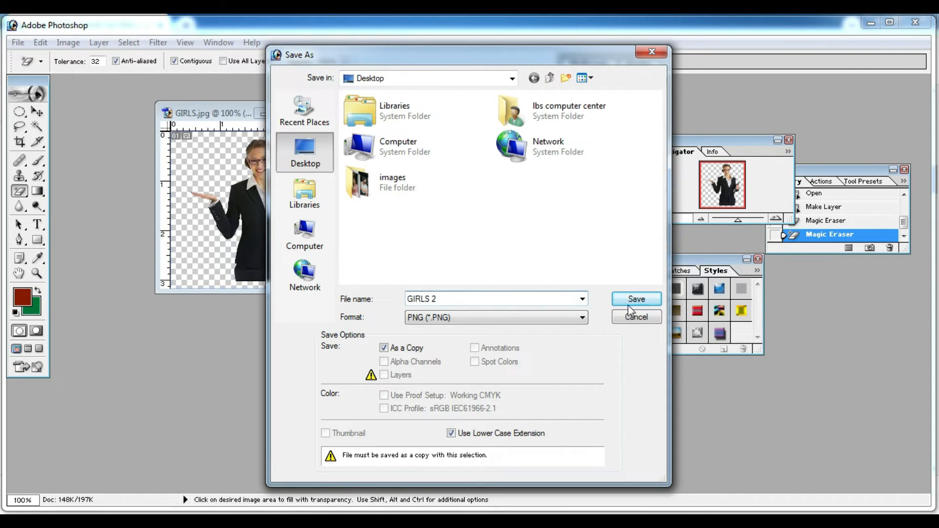
pyautogui.click(630, 300)
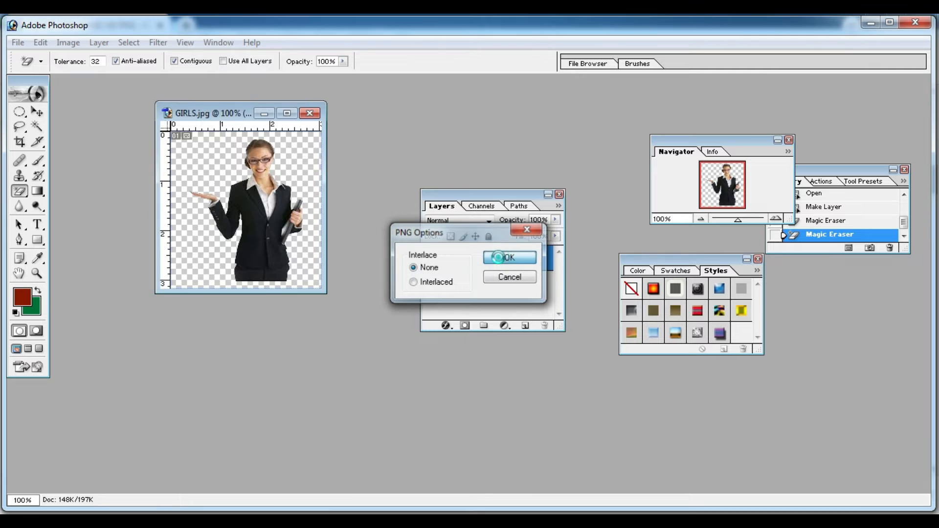
pyautogui.click(498, 263)
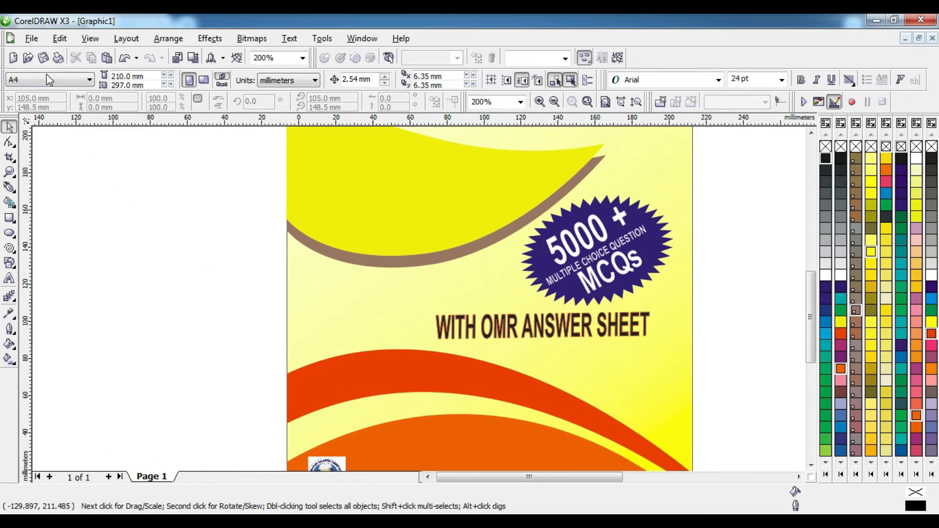
# In CorelDRAW, import the GIRLS 2 PNG from the Desktop and place it about 62 mm wide over the brown curve
pyautogui.click(32, 39)
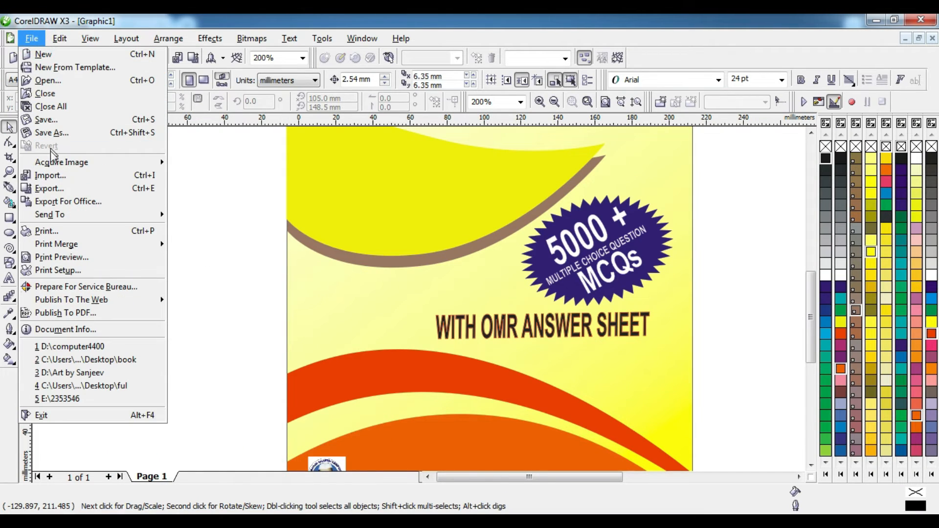
pyautogui.click(49, 175)
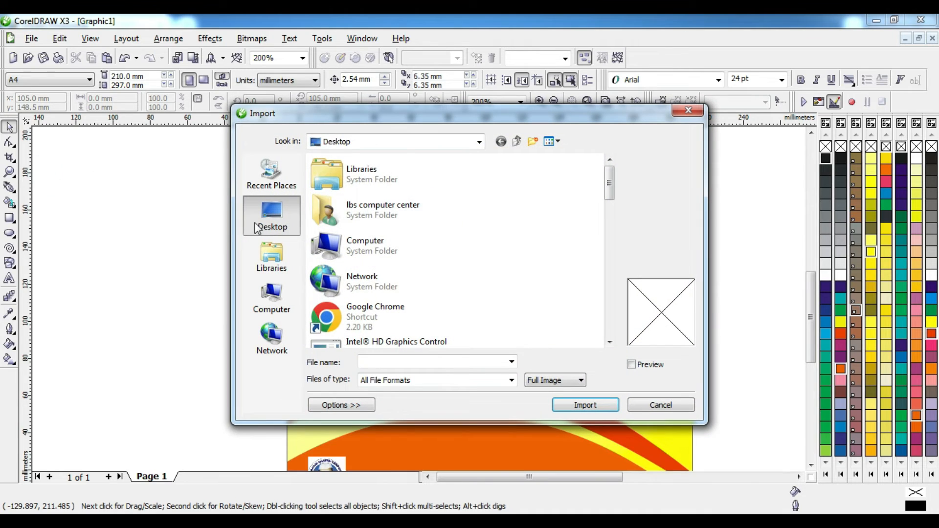
pyautogui.click(256, 229)
pyautogui.moveTo(614, 188); pyautogui.dragTo(625, 310)
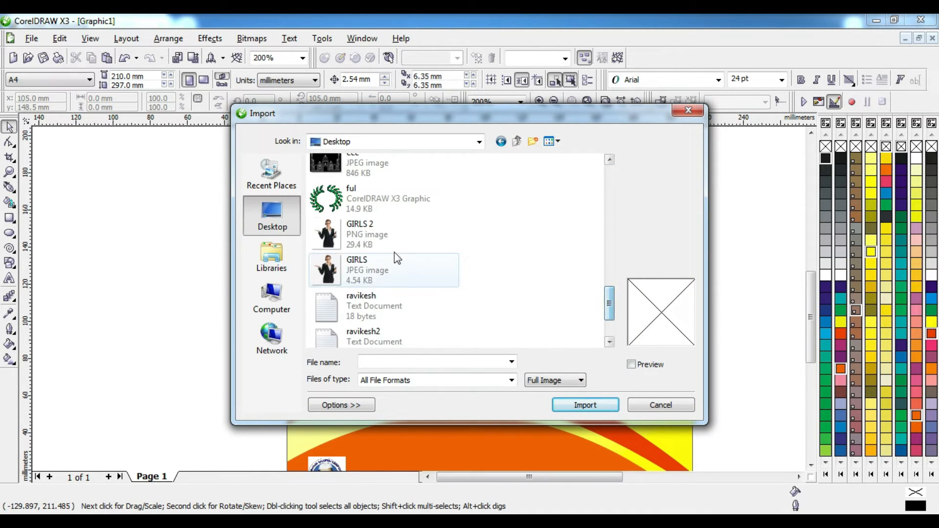
pyautogui.click(372, 235)
pyautogui.click(562, 405)
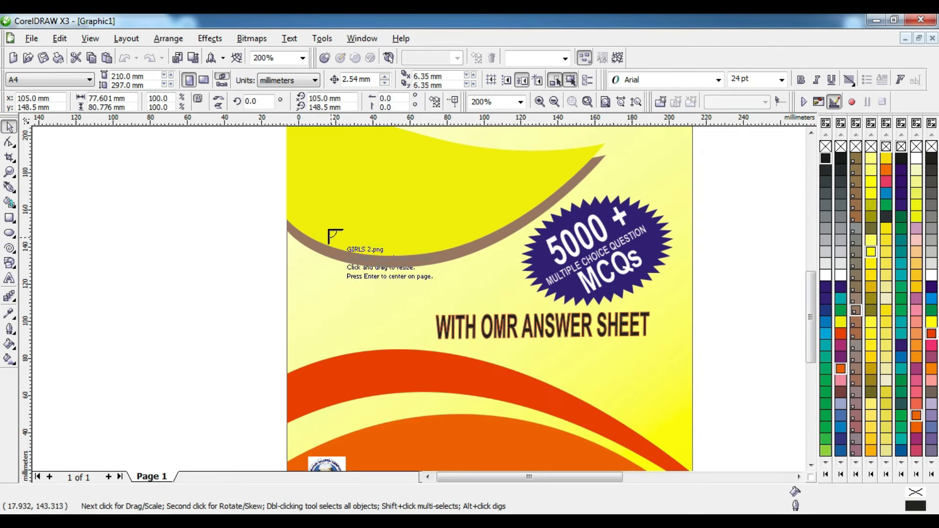
pyautogui.moveTo(321, 199); pyautogui.dragTo(435, 319)
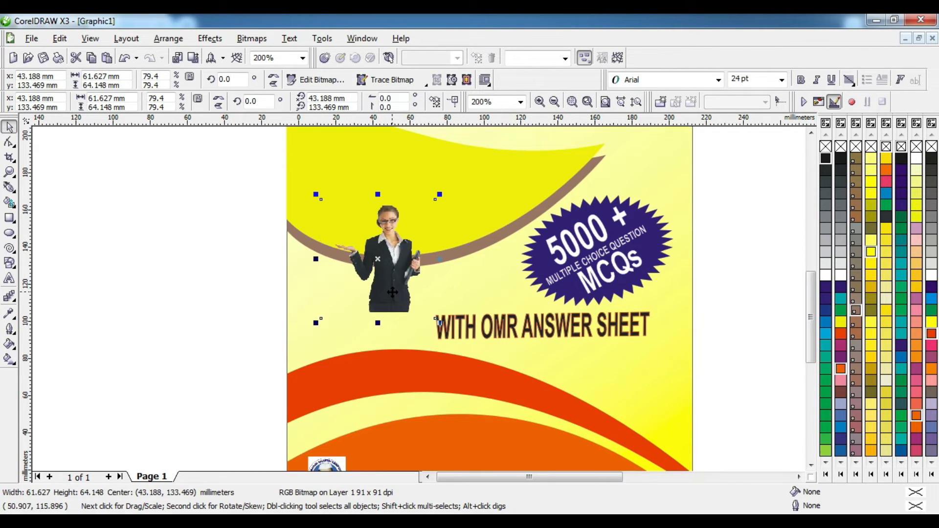
# Mirror the woman's picture horizontally, enlarge it to about 105 × 128 mm and place it at the cover's left edge over the red curve
pyautogui.moveTo(390, 282); pyautogui.dragTo(364, 313)
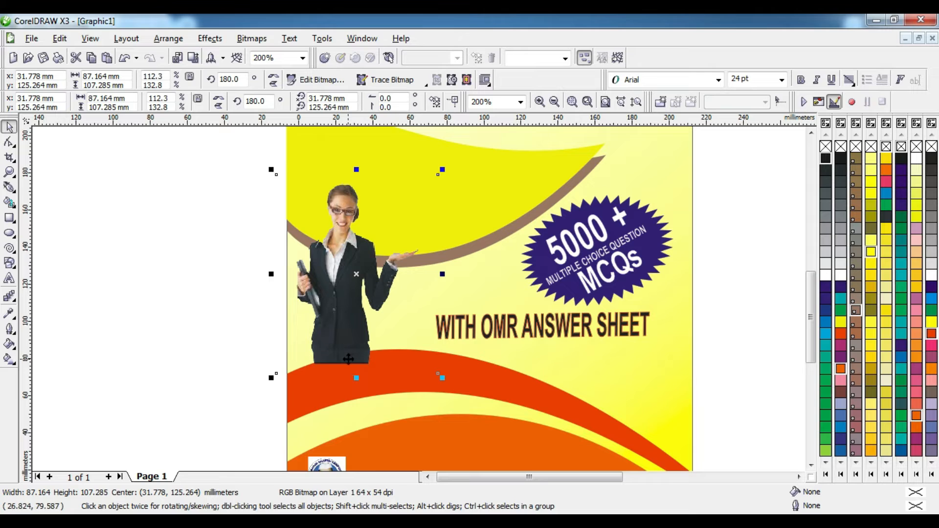
pyautogui.moveTo(349, 359); pyautogui.dragTo(352, 403)
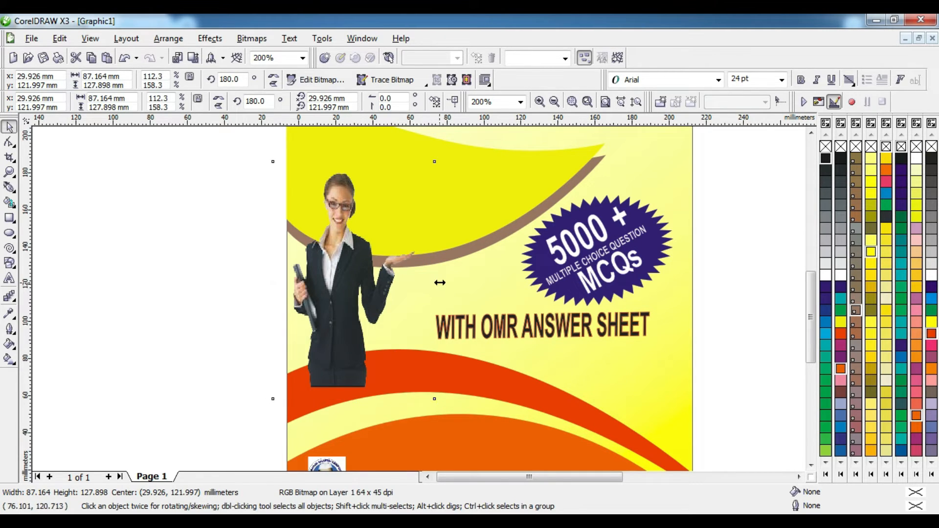
pyautogui.moveTo(439, 280); pyautogui.dragTo(473, 280)
pyautogui.moveTo(375, 290); pyautogui.dragTo(362, 274)
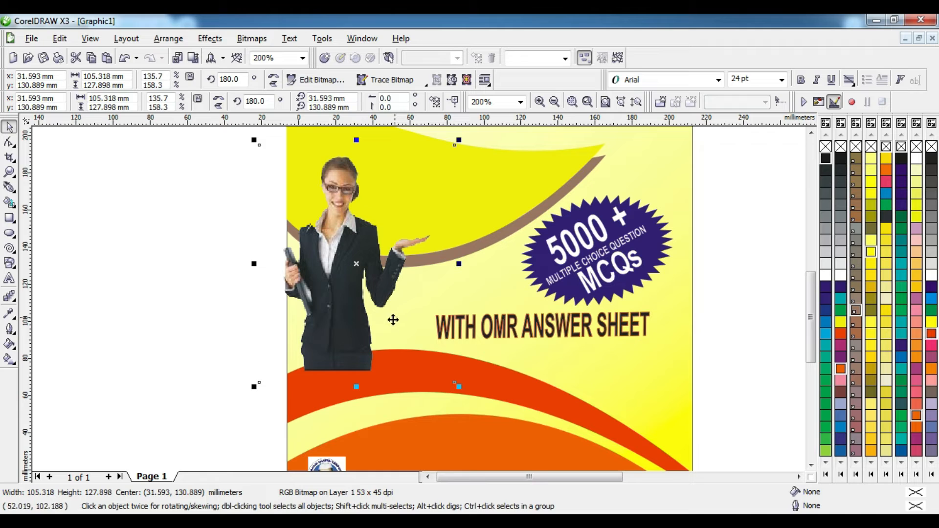
pyautogui.scroll(-2, 485, 248)
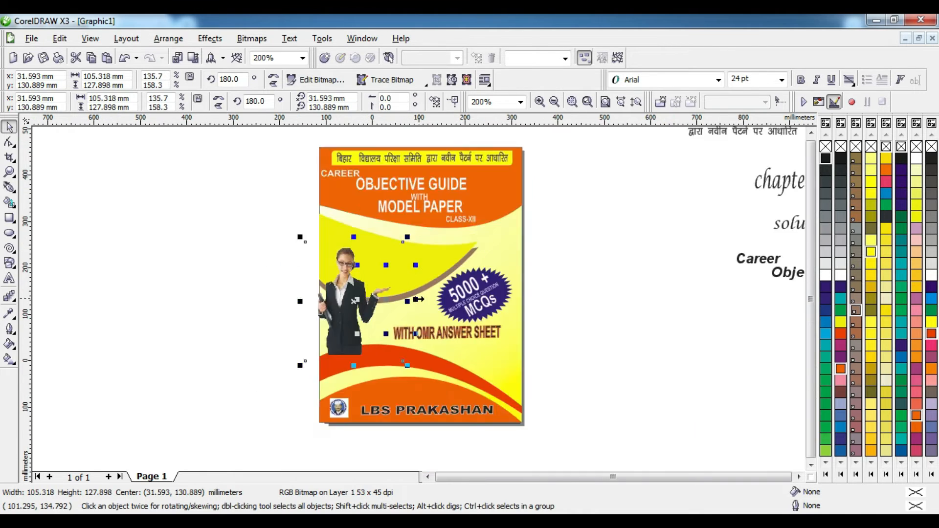
# Select the cover's objects and unlock all locked objects
pyautogui.moveTo(315, 191); pyautogui.dragTo(478, 383)
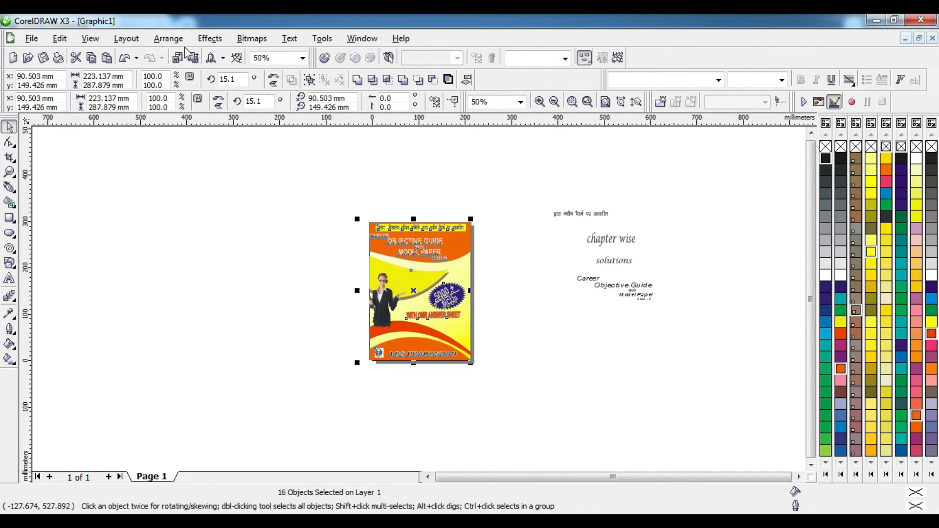
pyautogui.click(168, 39)
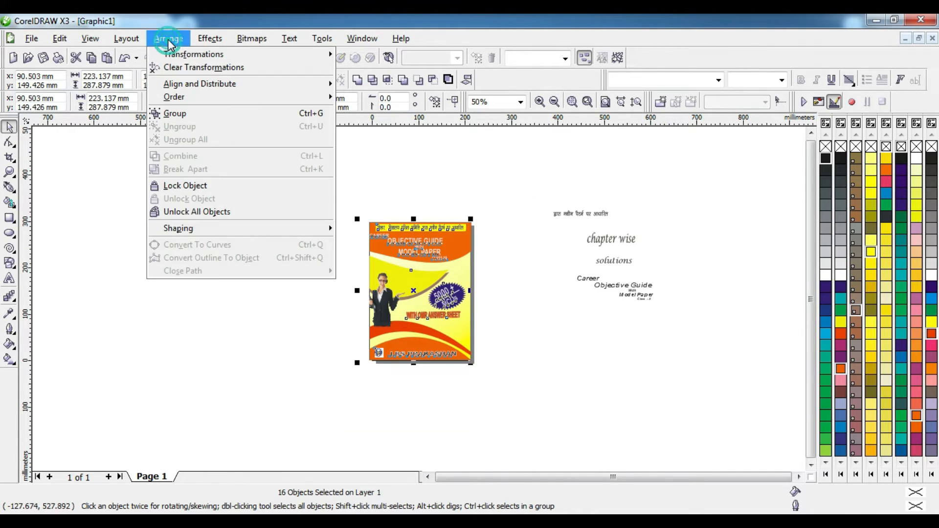
pyautogui.click(179, 211)
pyautogui.click(209, 280)
pyautogui.scroll(1, 420, 304)
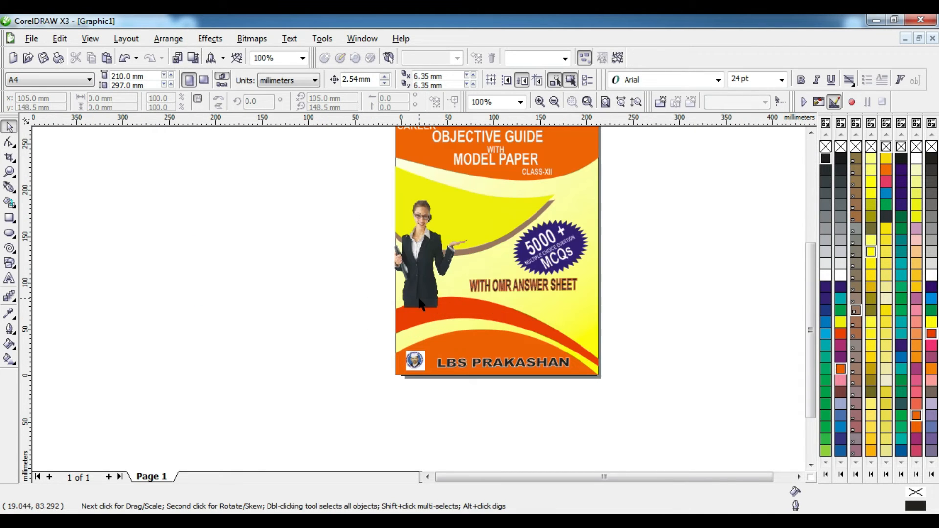
# Bring the red curve in front of the woman's picture so it covers the lower edge of her jacket
pyautogui.click(451, 308)
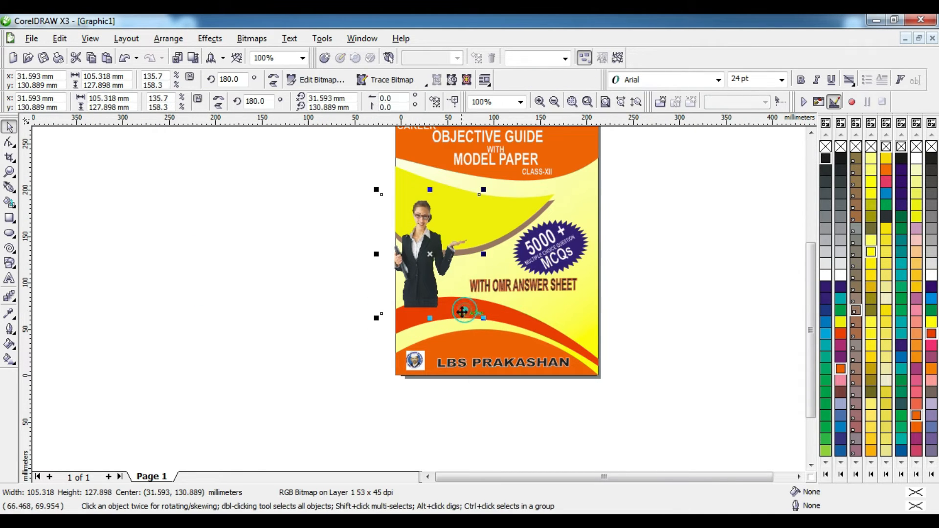
pyautogui.click(561, 336)
pyautogui.scroll(1, 385, 302)
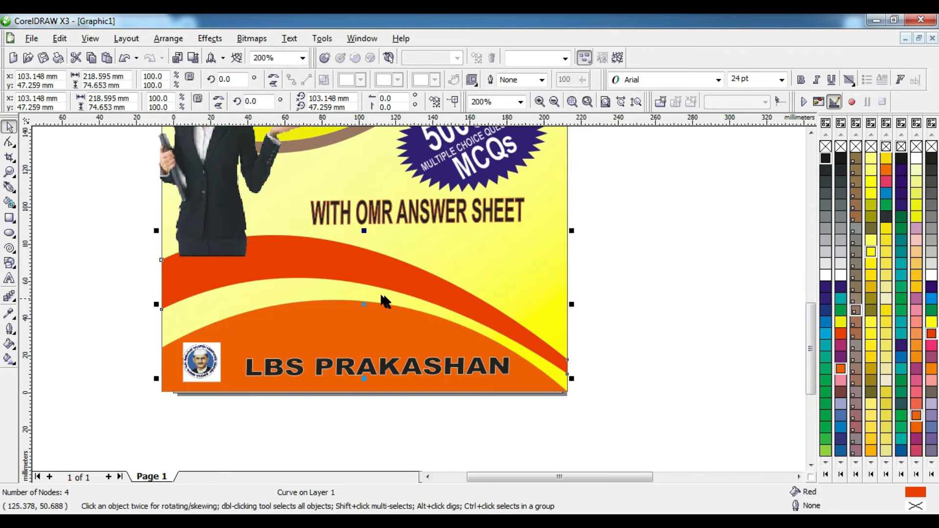
pyautogui.click(626, 307)
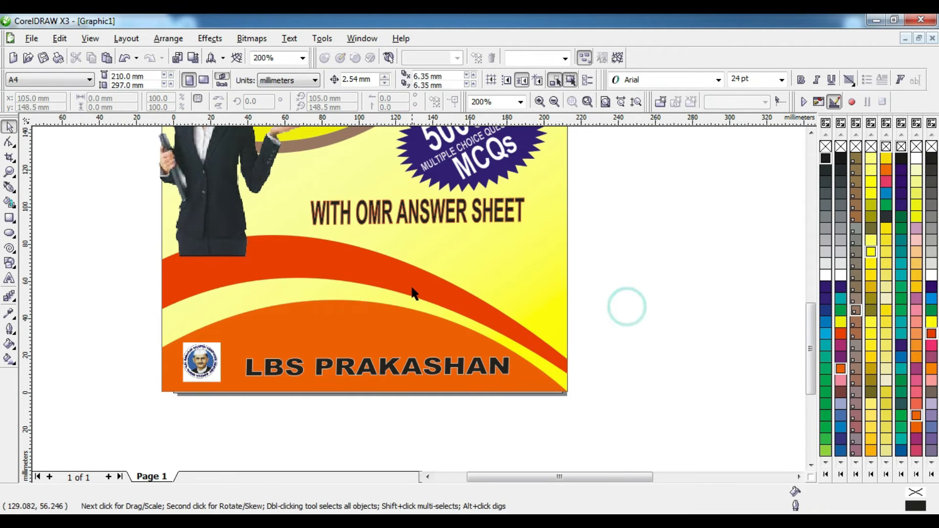
pyautogui.click(411, 287)
pyautogui.click(169, 39)
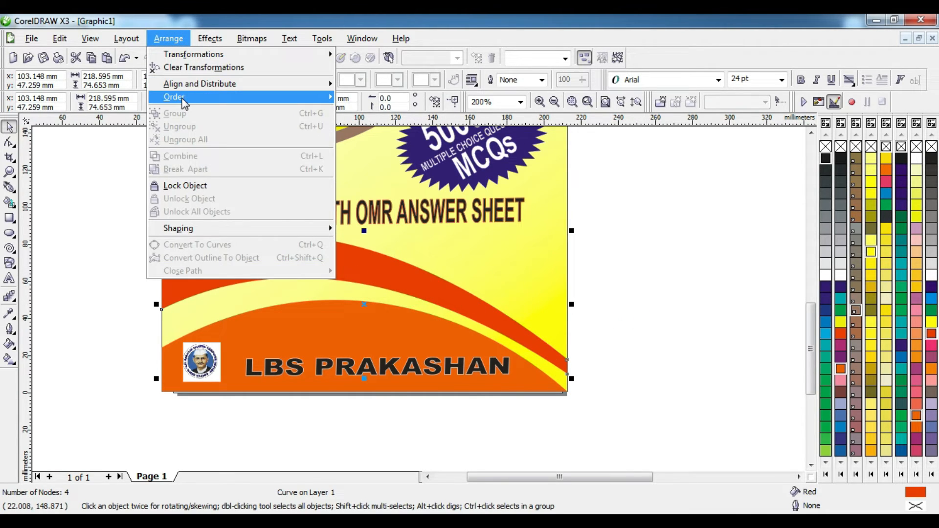
pyautogui.moveTo(184, 98)
pyautogui.click(382, 99)
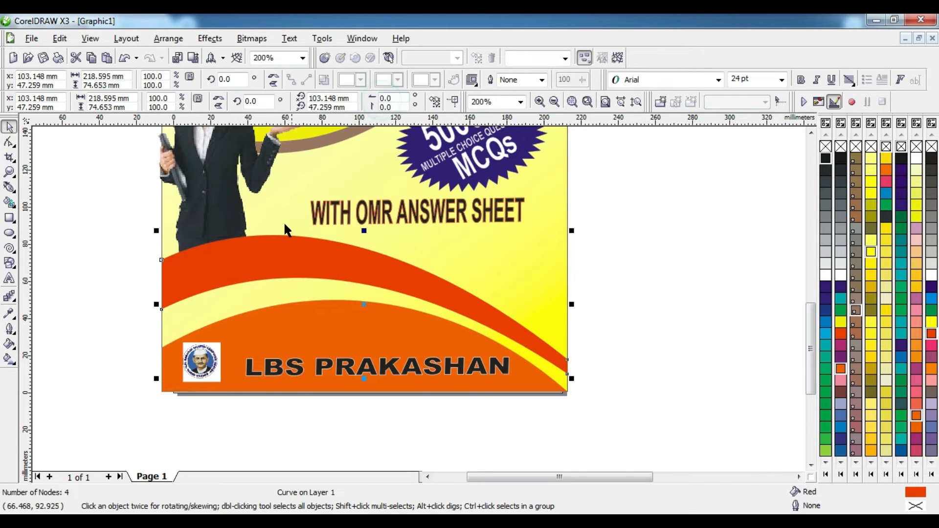
pyautogui.scroll(1, 245, 230)
pyautogui.scroll(-2, 419, 299)
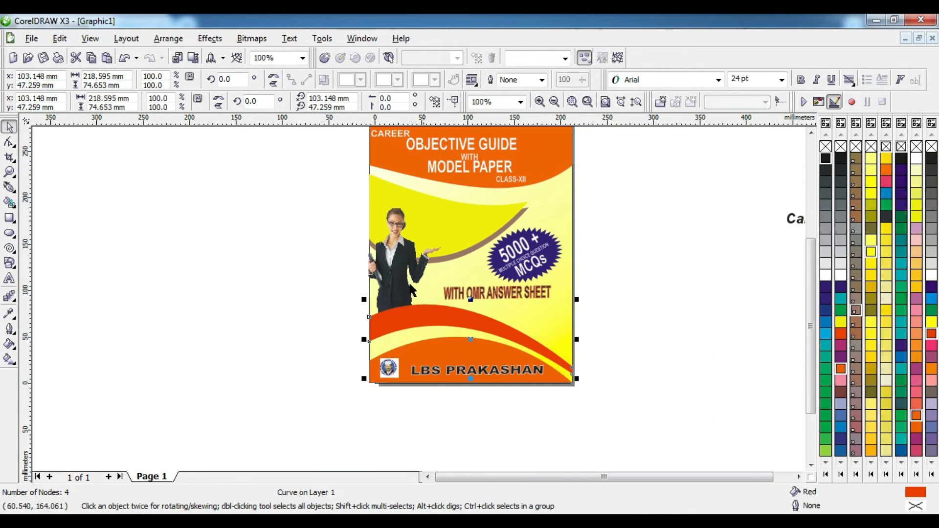
# Check the caption style in the reference image and set the new artistic text above the cover to Lucida Calligraphy
pyautogui.click(333, 521)
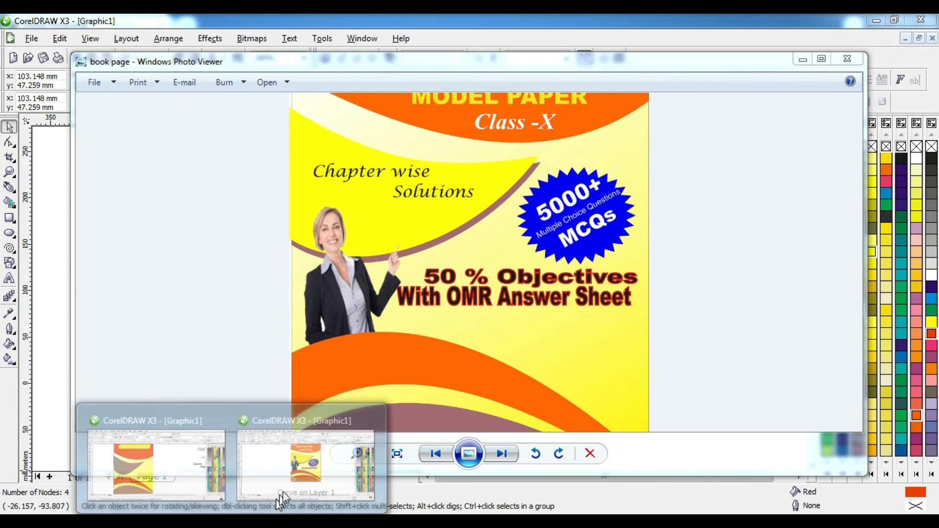
pyautogui.click(325, 457)
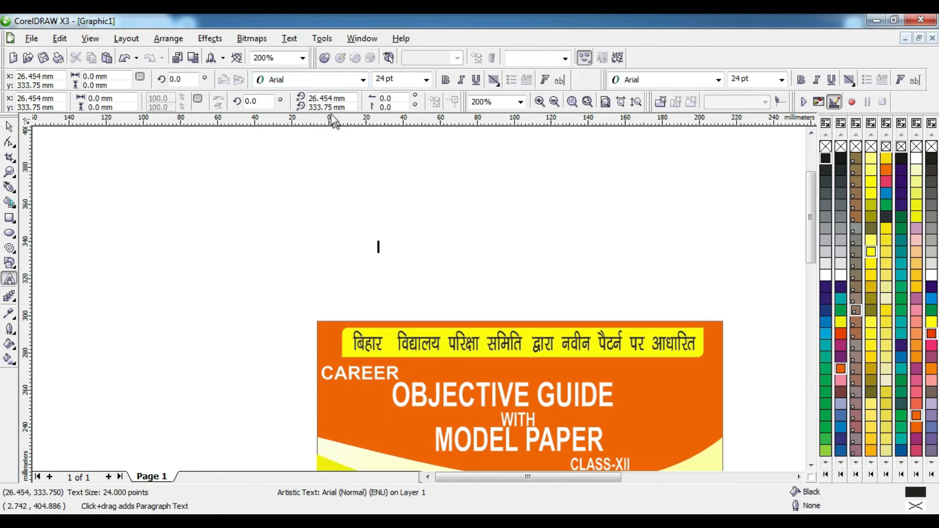
pyautogui.click(301, 83)
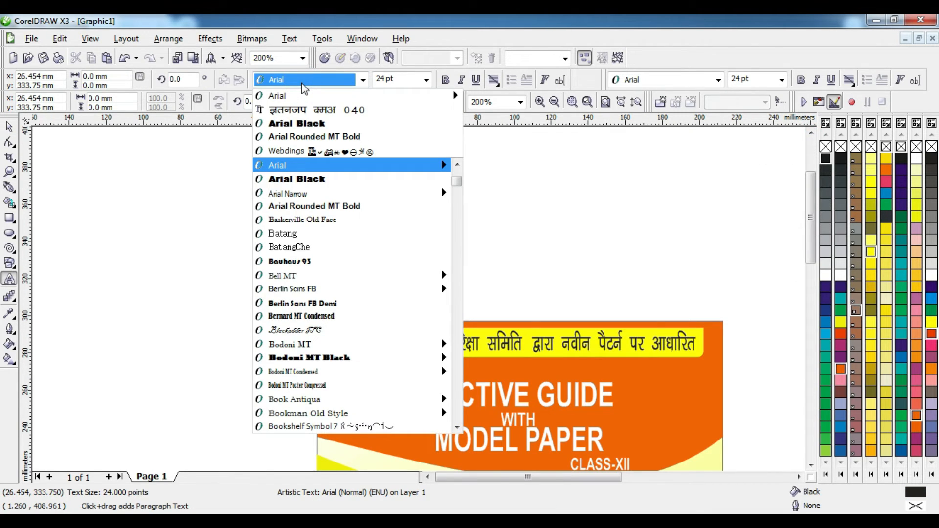
pyautogui.write('Lao UI')
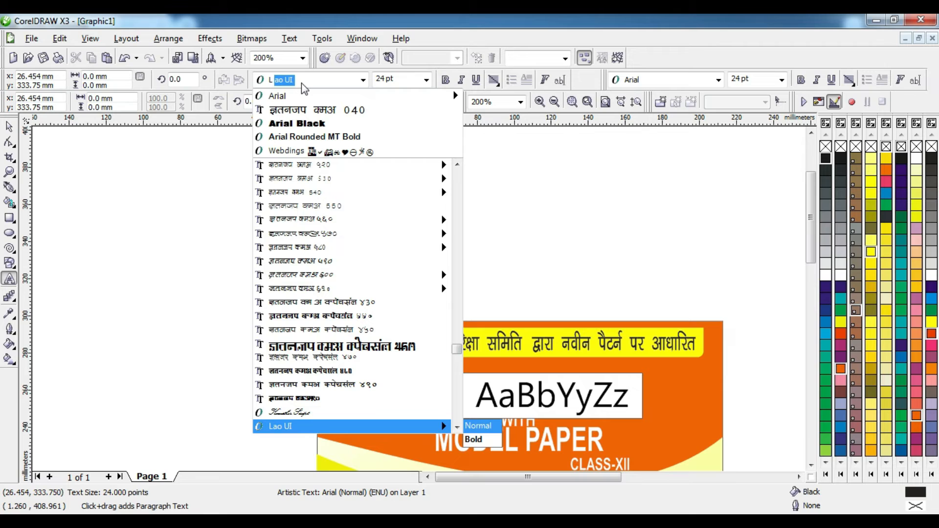
pyautogui.scroll(-2, 313, 429)
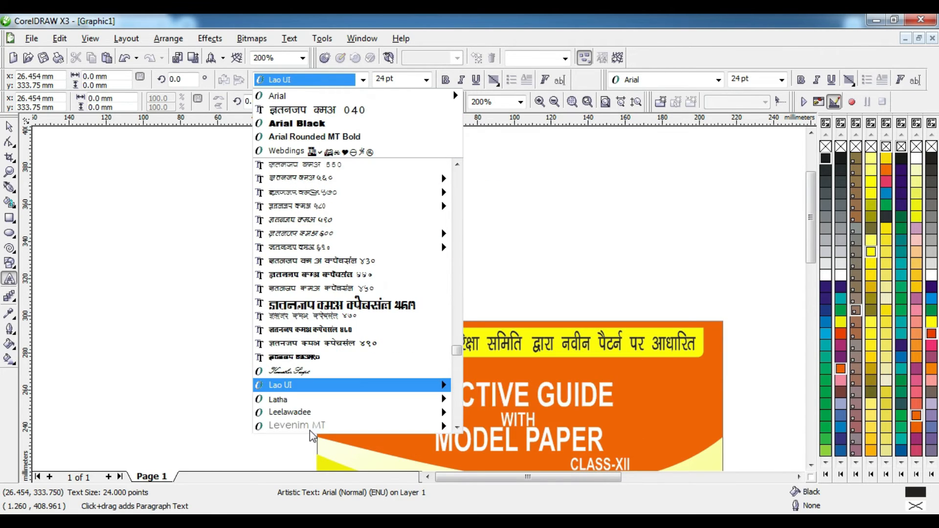
pyautogui.scroll(-1, 308, 422)
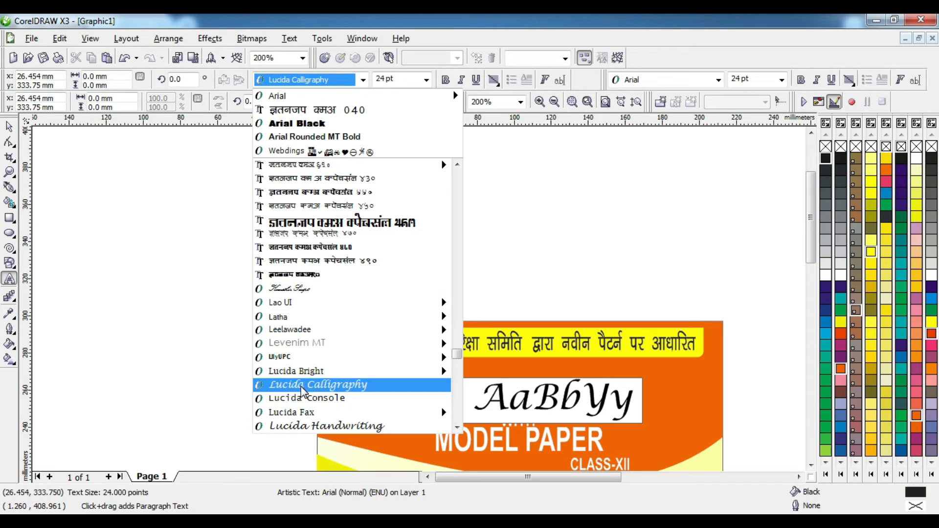
pyautogui.click(337, 388)
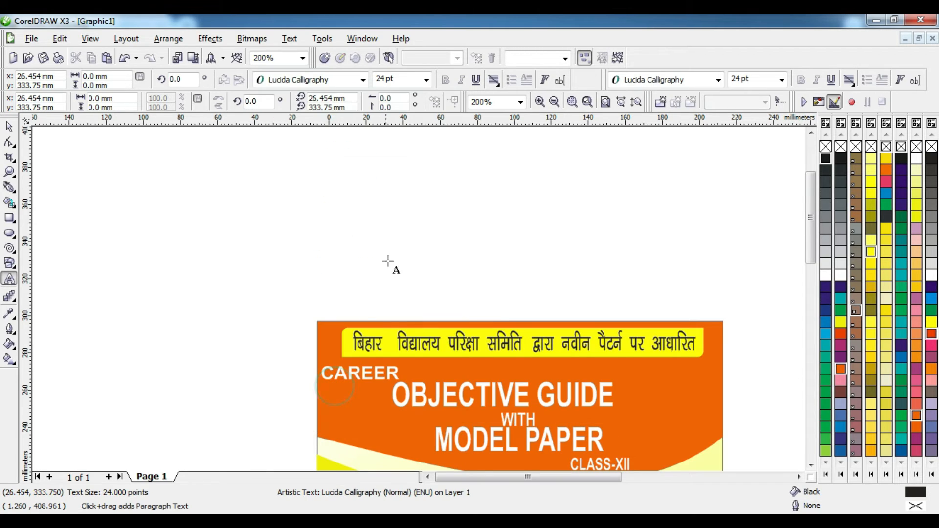
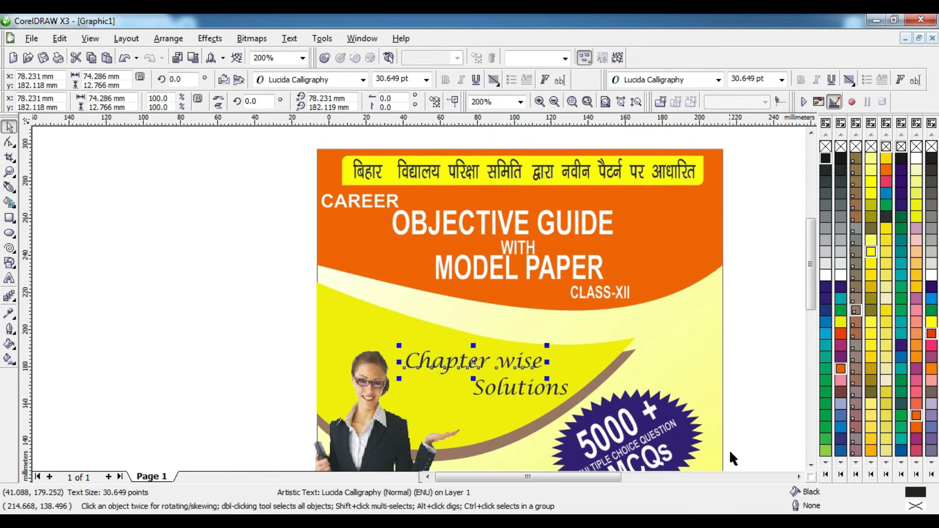
# Delete the leftover draft texts lying outside the page beside the cover, including the Hindi line
pyautogui.scroll(-2, 590, 410)
pyautogui.scroll(1, 454, 295)
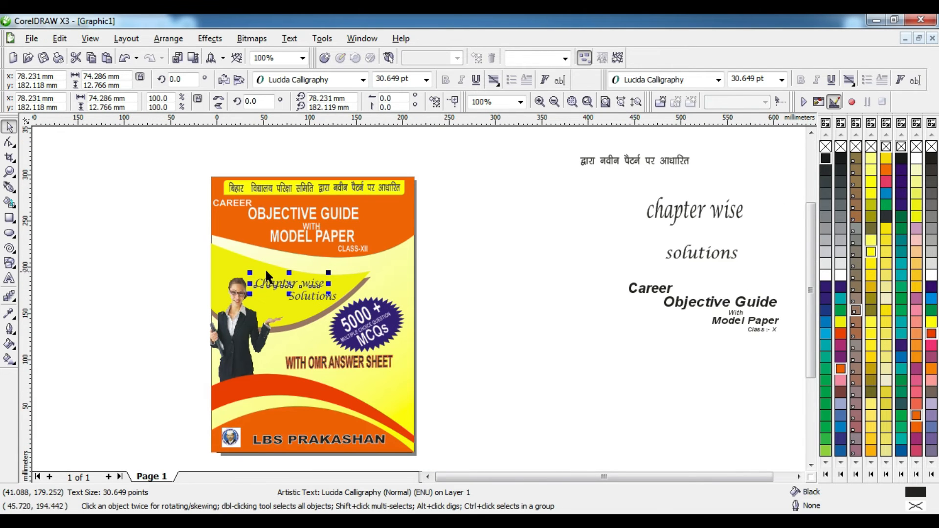
pyautogui.scroll(1, 241, 250)
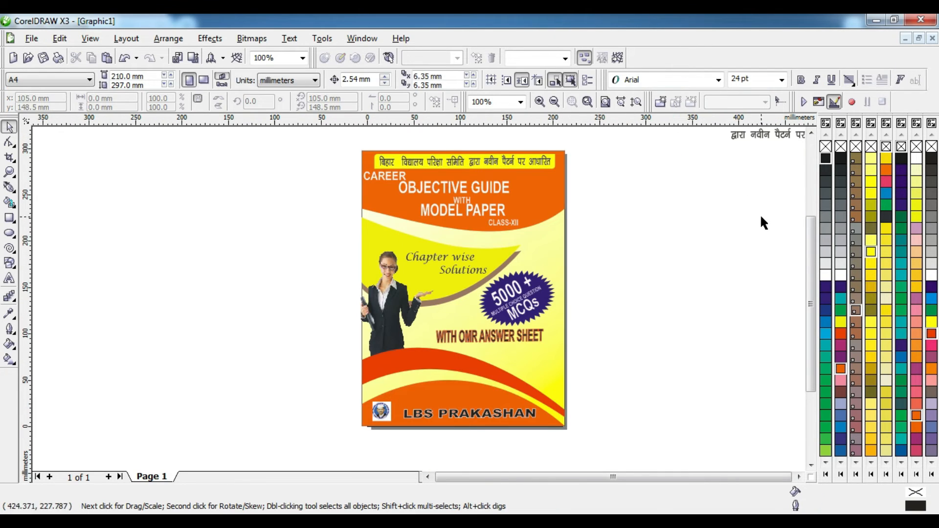
pyautogui.click(797, 475)
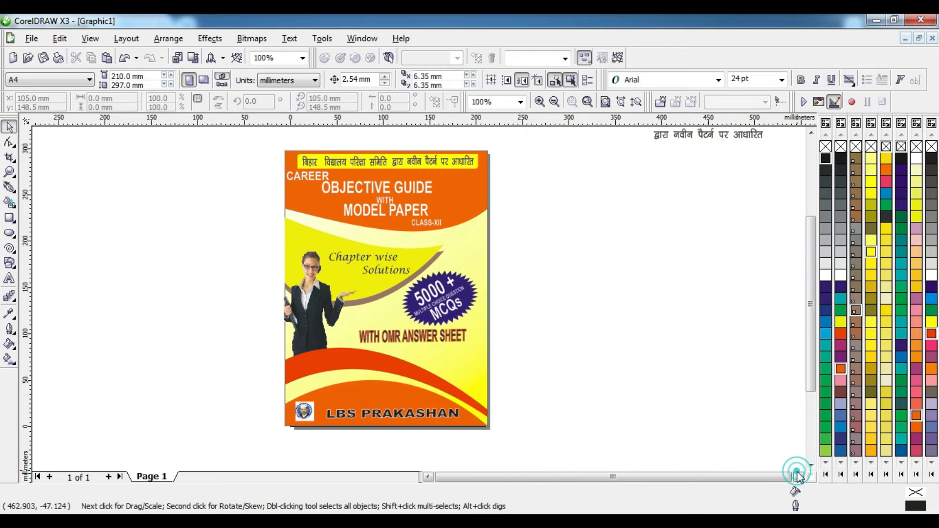
pyautogui.click(797, 474)
pyautogui.moveTo(751, 282); pyautogui.dragTo(562, 199)
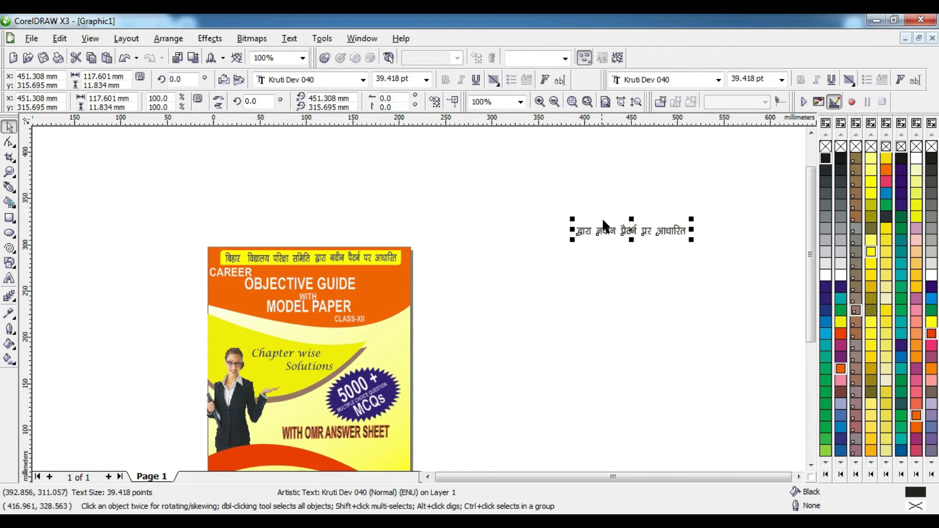
pyautogui.press('Delete')
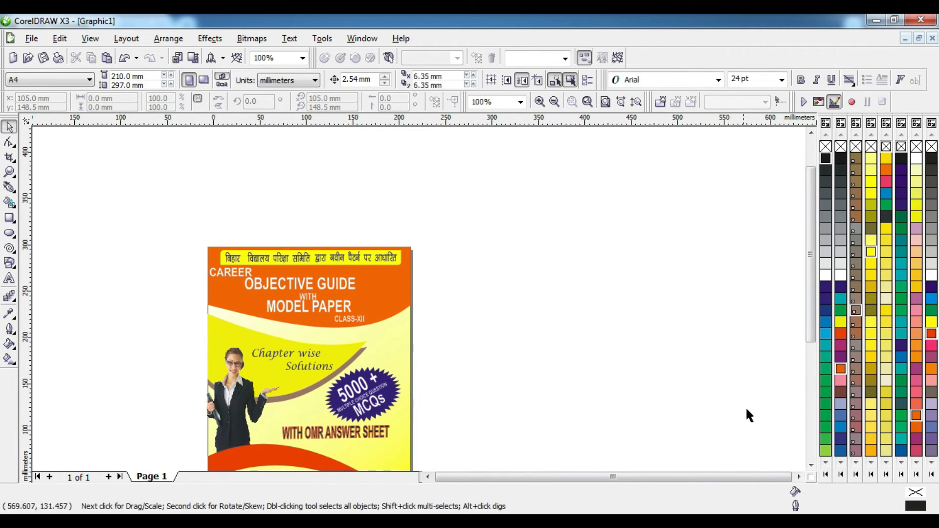
pyautogui.click(807, 464)
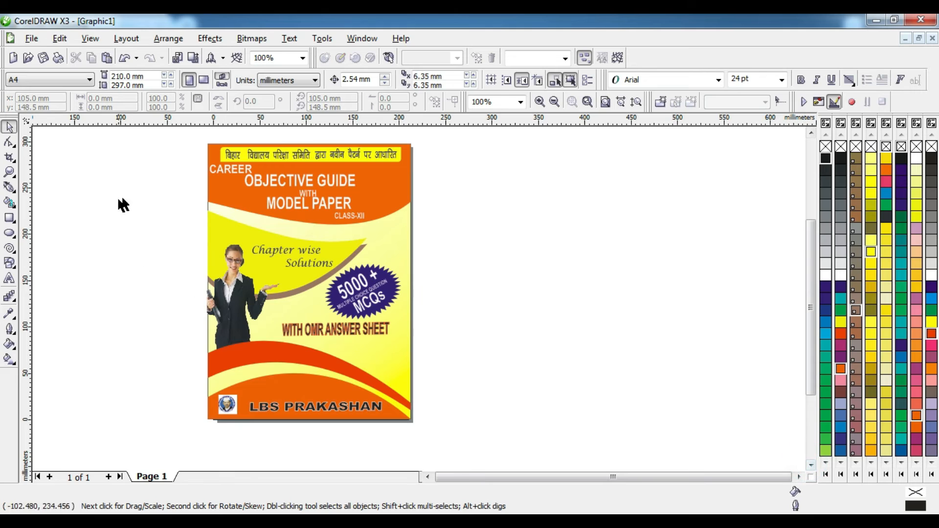
# Close the book page reference image and align the whole cover design with the page's upper-left corner
pyautogui.click(267, 521)
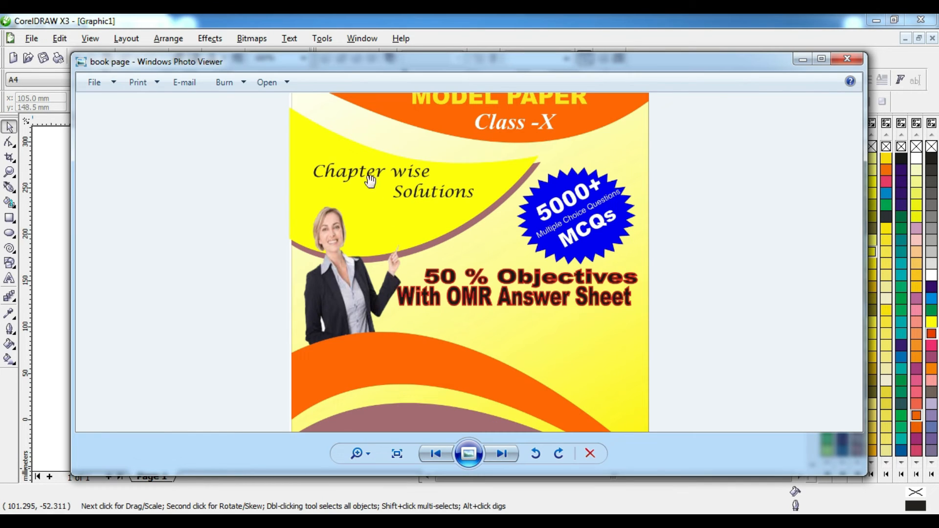
pyautogui.click(847, 59)
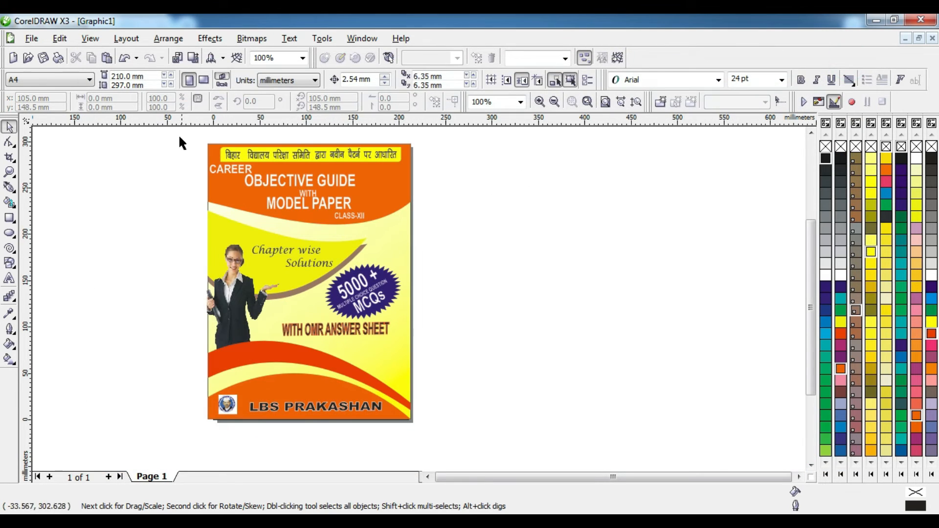
pyautogui.moveTo(316, 159); pyautogui.dragTo(427, 445)
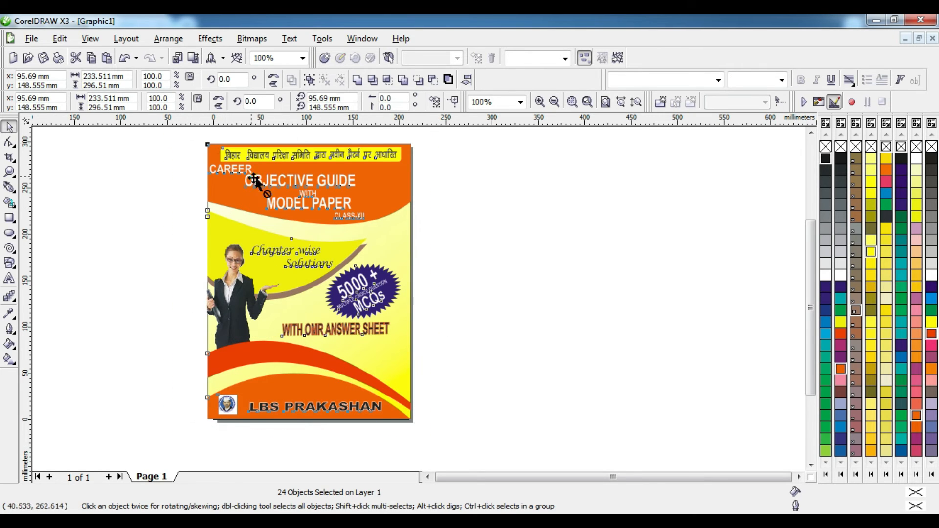
pyautogui.moveTo(249, 177); pyautogui.dragTo(397, 200)
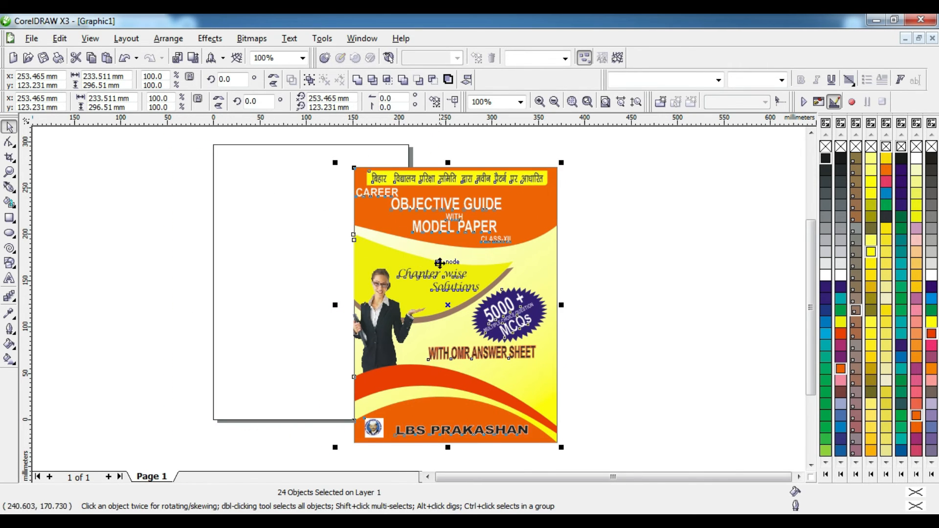
pyautogui.moveTo(438, 263); pyautogui.dragTo(281, 253)
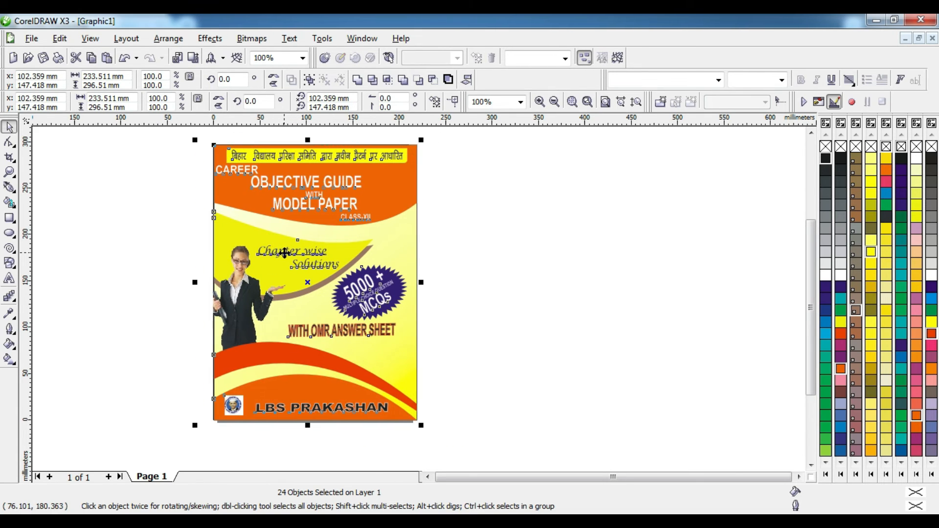
# Select the whole cover design and start exporting it to the Desktop as JPG - JPEG Bitmaps
pyautogui.moveTo(175, 131); pyautogui.dragTo(449, 458)
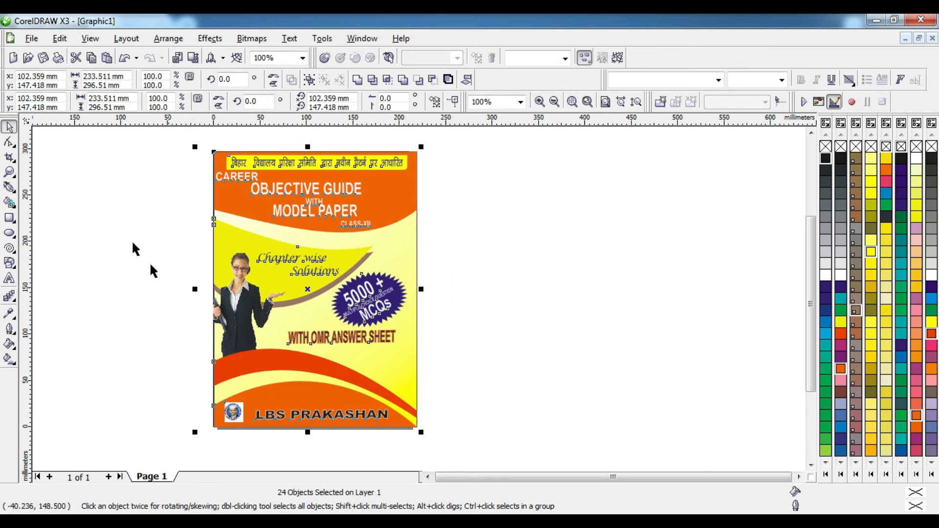
pyautogui.click(31, 38)
pyautogui.click(42, 188)
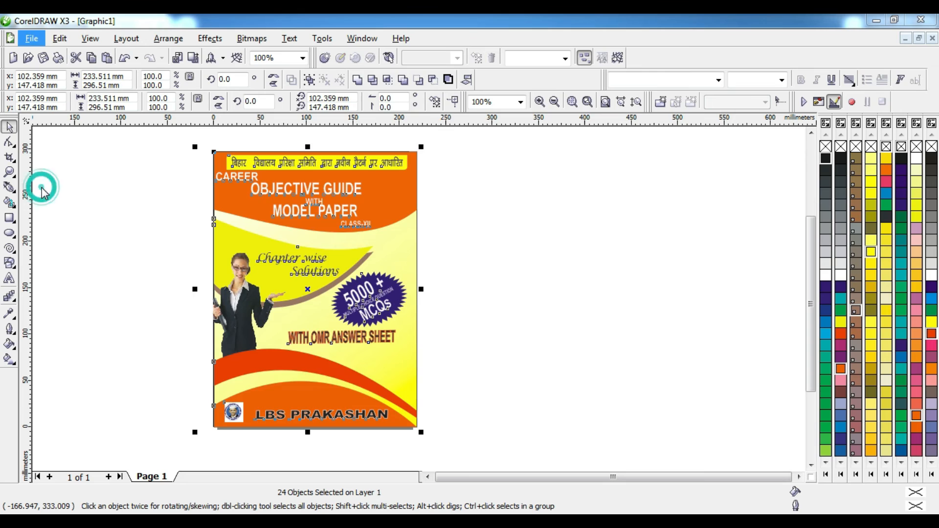
pyautogui.click(425, 380)
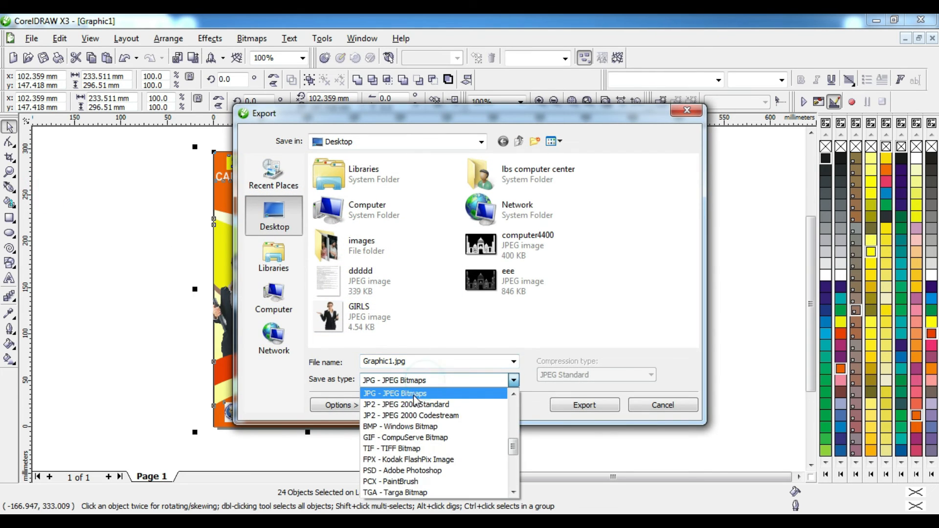
pyautogui.click(408, 393)
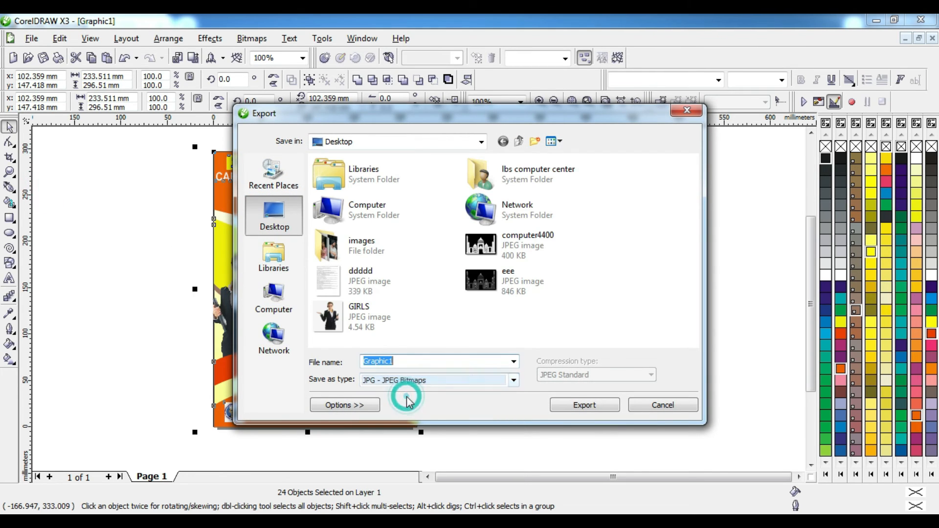
pyautogui.click(419, 380)
pyautogui.click(402, 395)
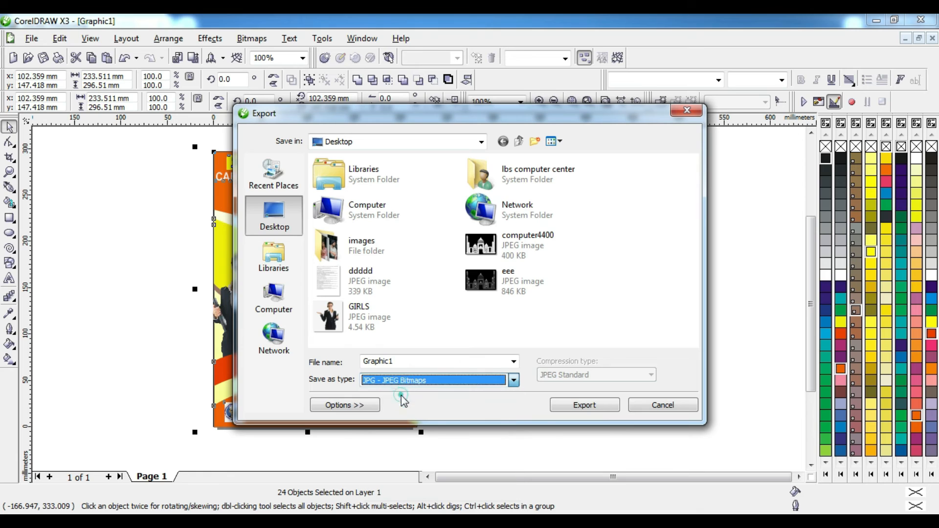
# Name the export file tititit and complete the JPEG export, keeping the 300 dpi RGB bitmap settings and default compression
pyautogui.doubleClick(412, 362)
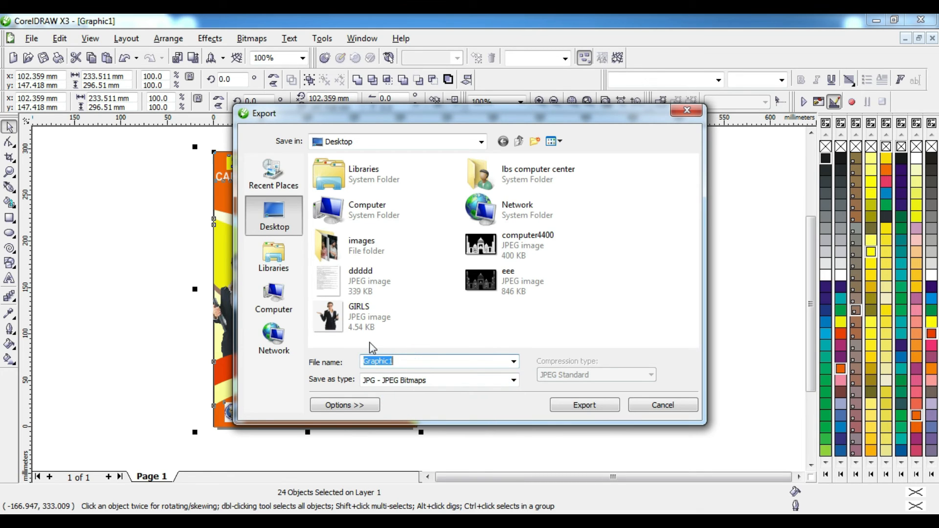
pyautogui.write('tititit')
pyautogui.click(583, 407)
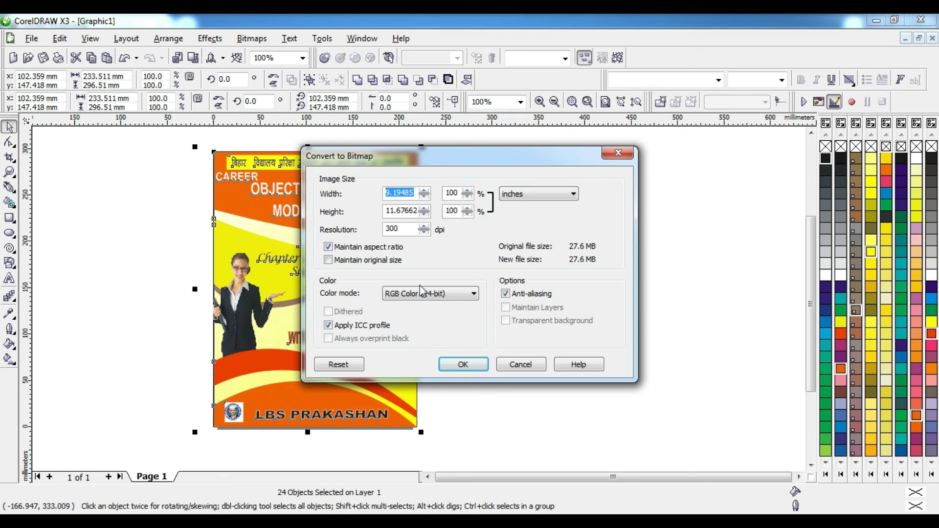
pyautogui.click(467, 366)
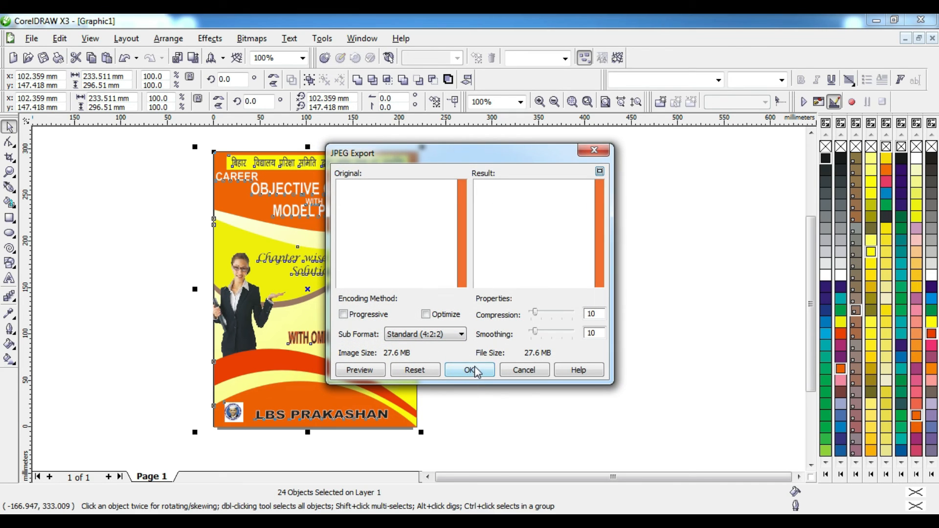
pyautogui.click(469, 369)
# Switch to the desktop and open the exported tititit image in Windows Photo Viewer to examine the finished cover
pyautogui.click(876, 20)
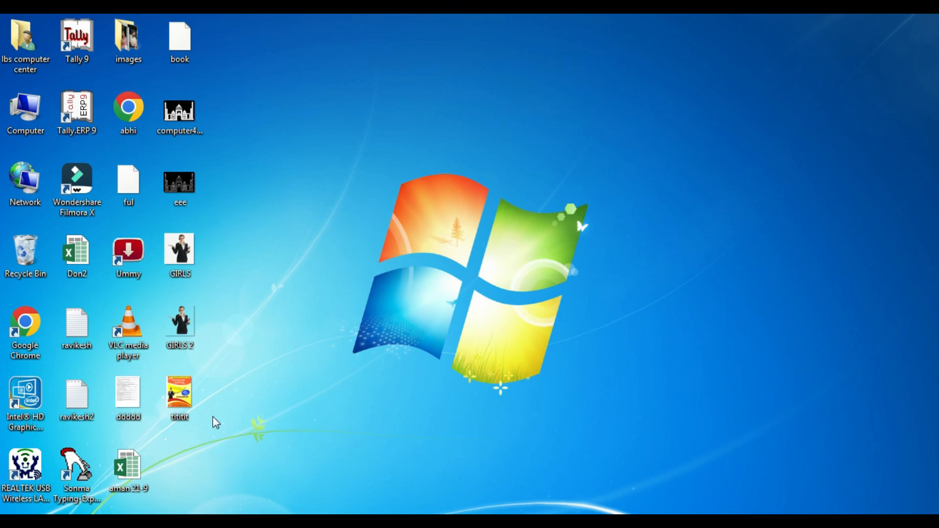
pyautogui.rightClick(182, 390)
pyautogui.click(223, 50)
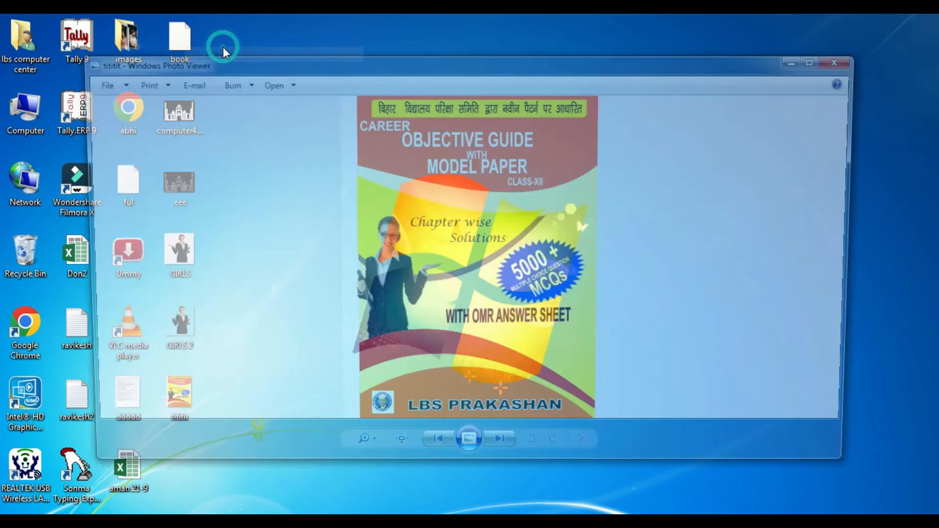
pyautogui.scroll(1, 459, 280)
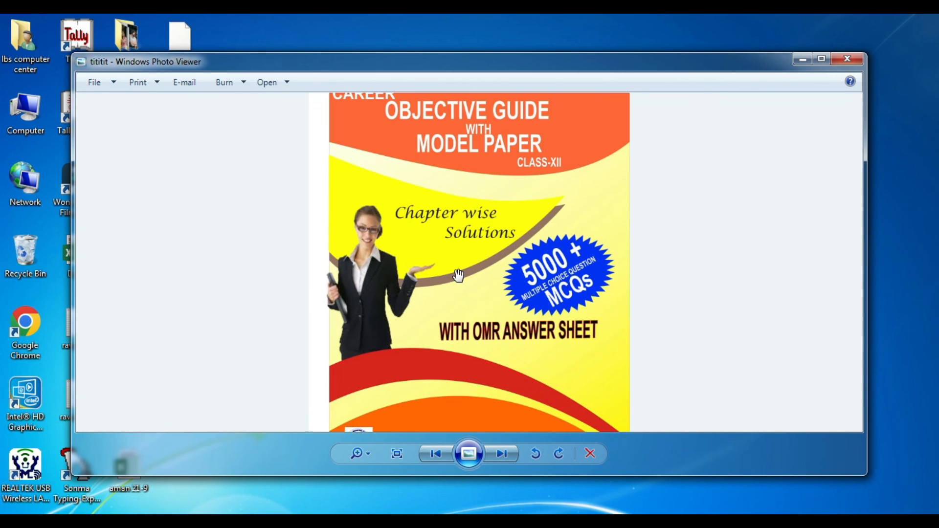
pyautogui.scroll(-1, 459, 275)
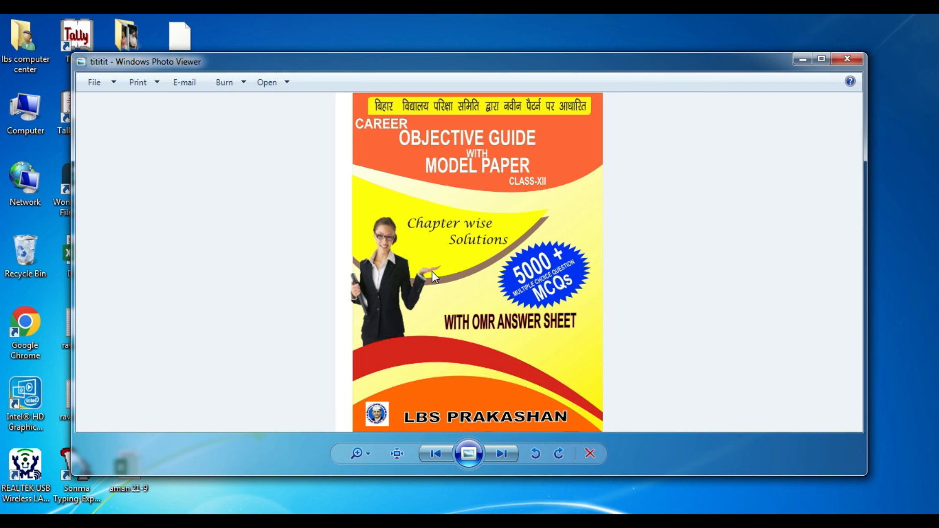
pyautogui.moveTo(320, 59); pyautogui.dragTo(451, 53)
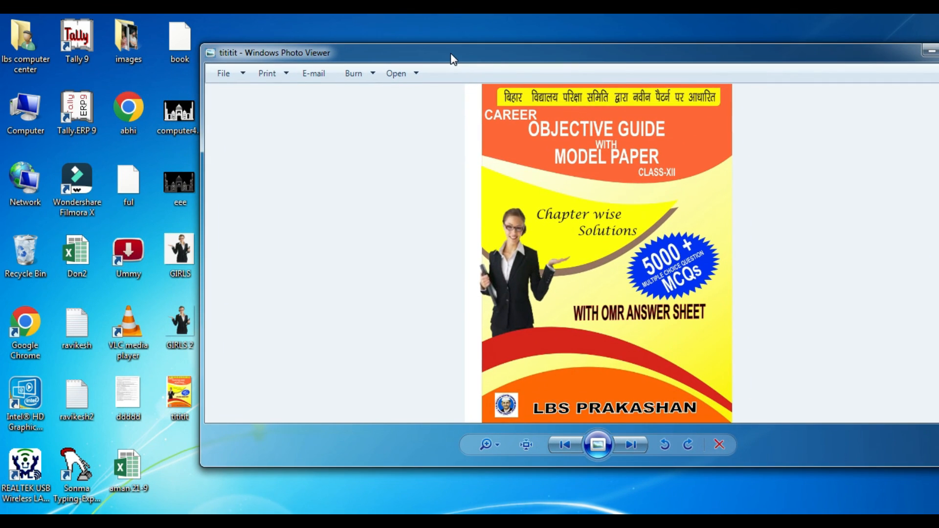